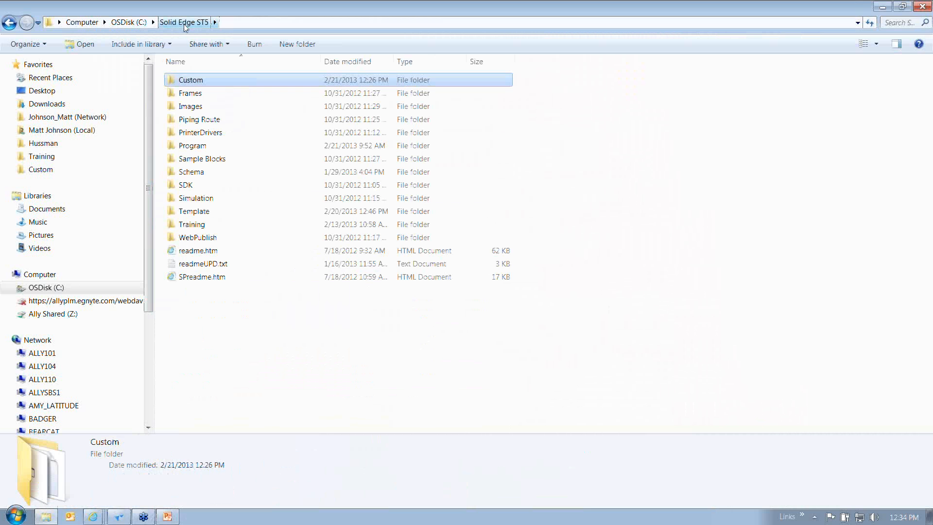
# Look through the contents of the SDK folder and return to the Solid Edge ST5 folder
pyautogui.moveTo(192, 189)
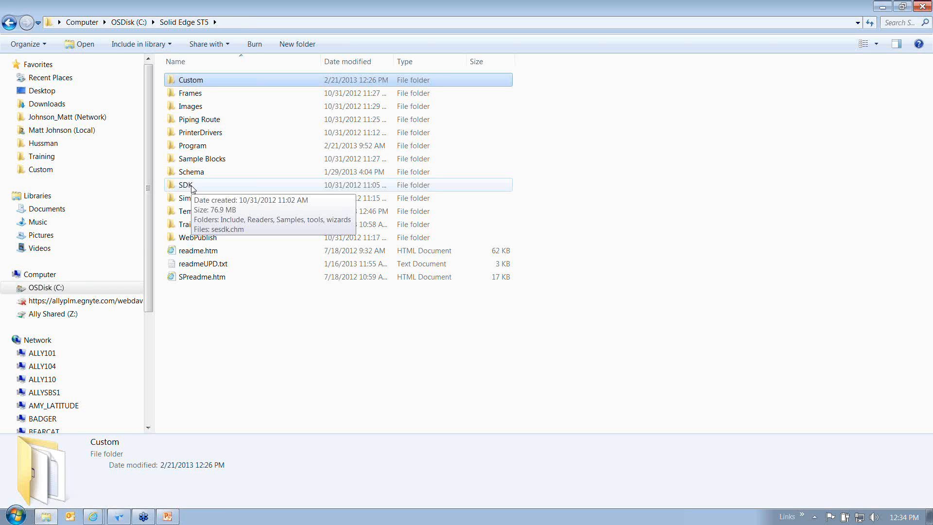
pyautogui.doubleClick(191, 187)
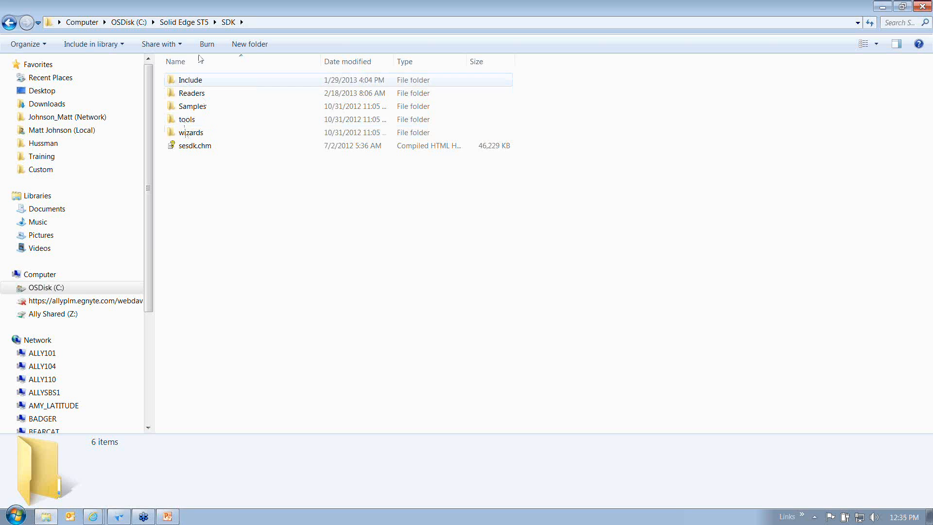
pyautogui.click(195, 23)
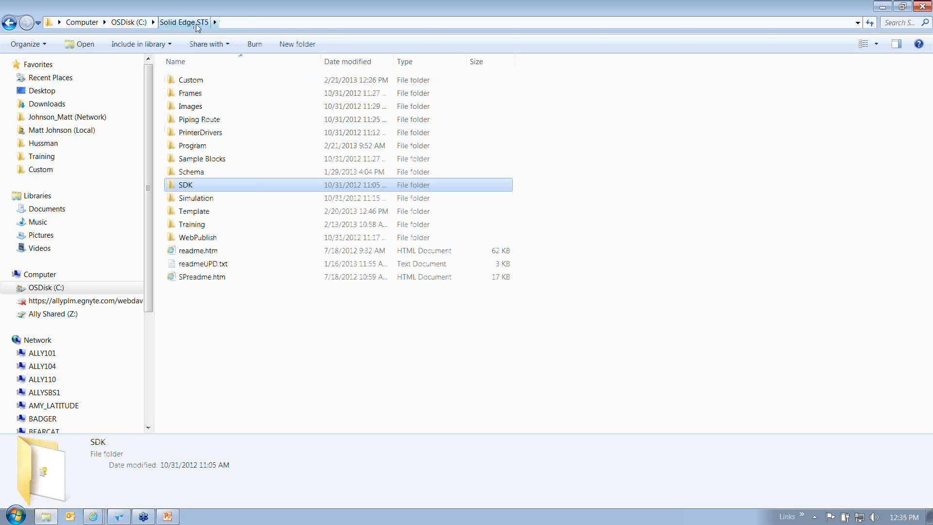
# Open the nSidePolygon folder inside the Custom folder
pyautogui.doubleClick(198, 86)
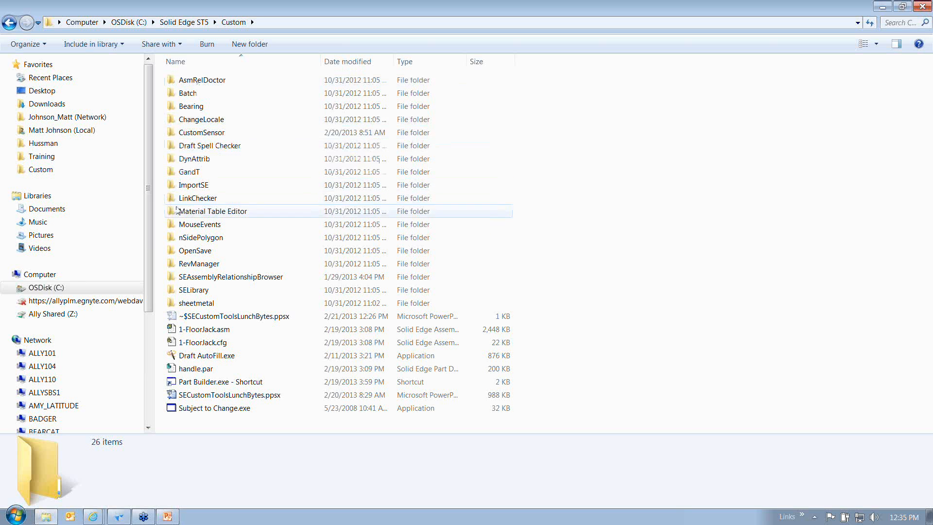
pyautogui.moveTo(193, 239)
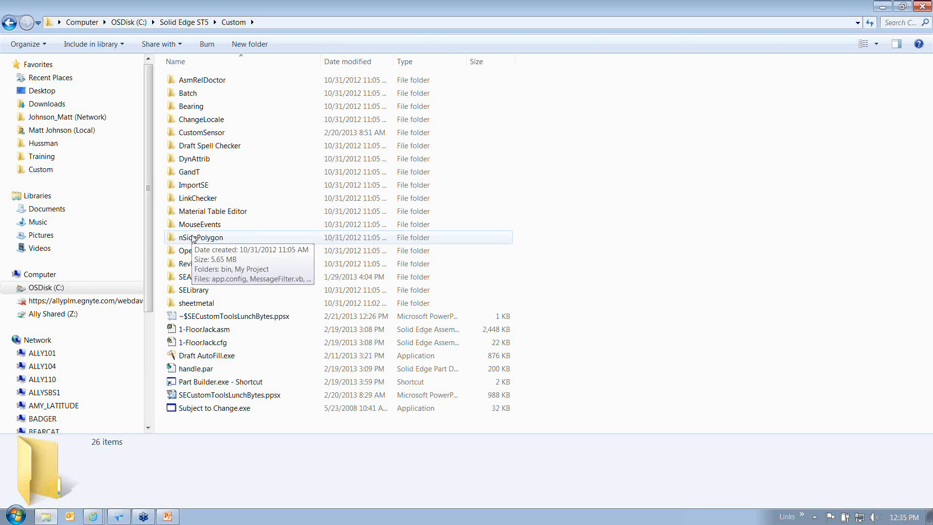
pyautogui.doubleClick(238, 240)
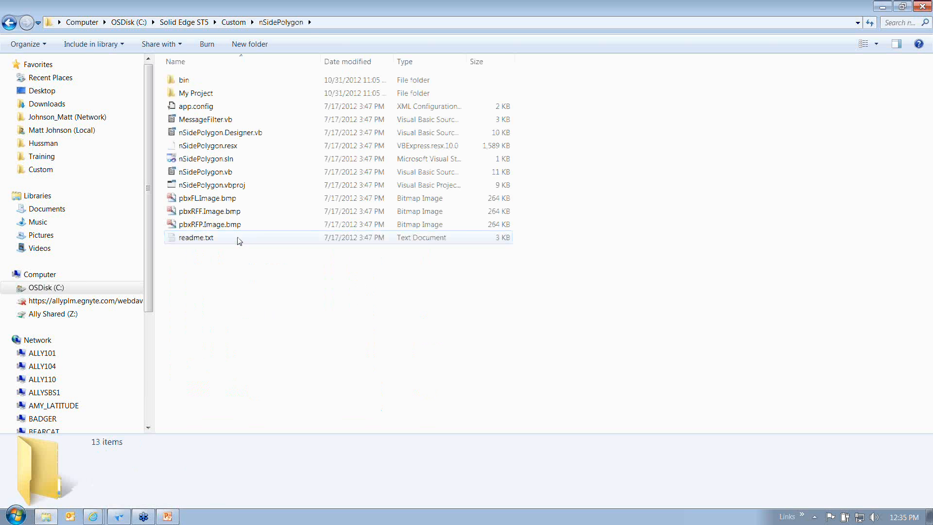
# Read the requirements, installation and general usage notes in the nSidePolygon readme.txt, and close the file
pyautogui.doubleClick(205, 238)
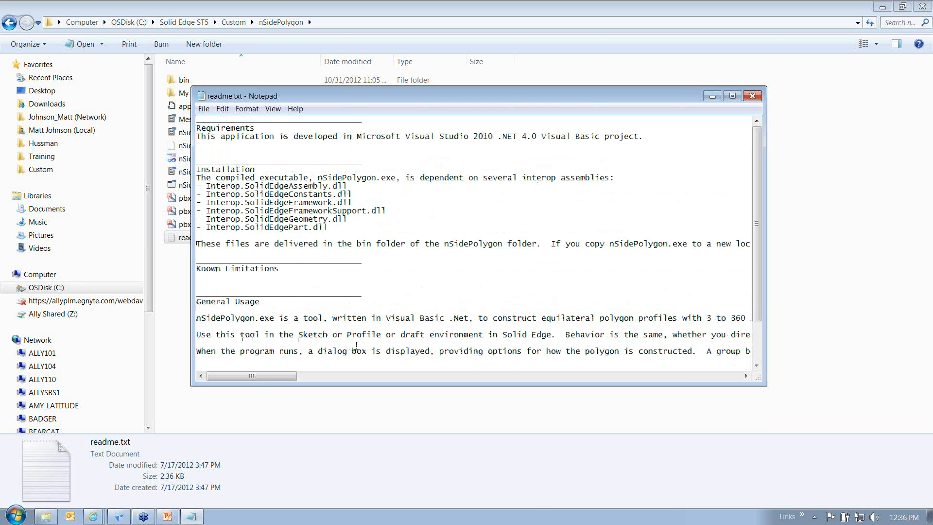
pyautogui.scroll(-2, 380, 344)
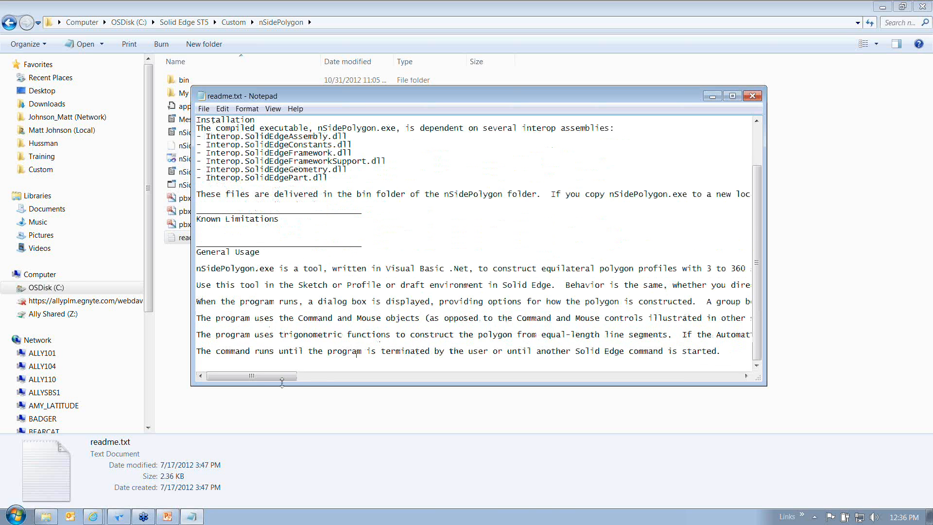
pyautogui.moveTo(269, 380); pyautogui.dragTo(247, 385)
pyautogui.click(752, 96)
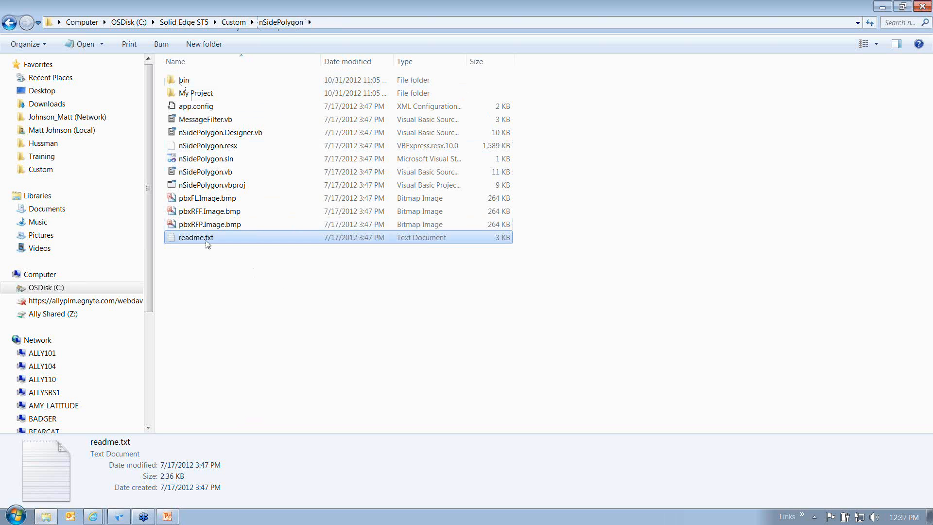
# Run nSidePolygon.exe from the bin folder and place its dialog over the open draft sheet in Solid Edge
pyautogui.click(184, 83)
pyautogui.doubleClick(185, 85)
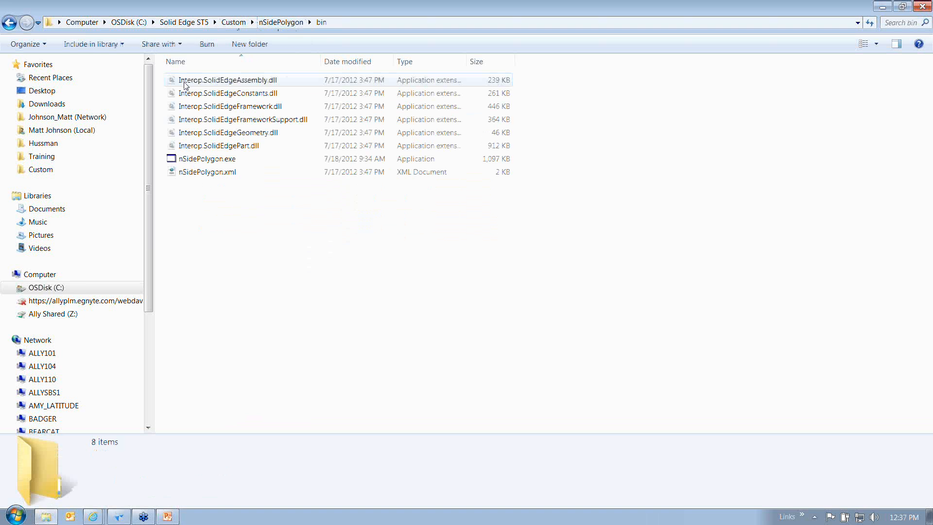
pyautogui.click(212, 167)
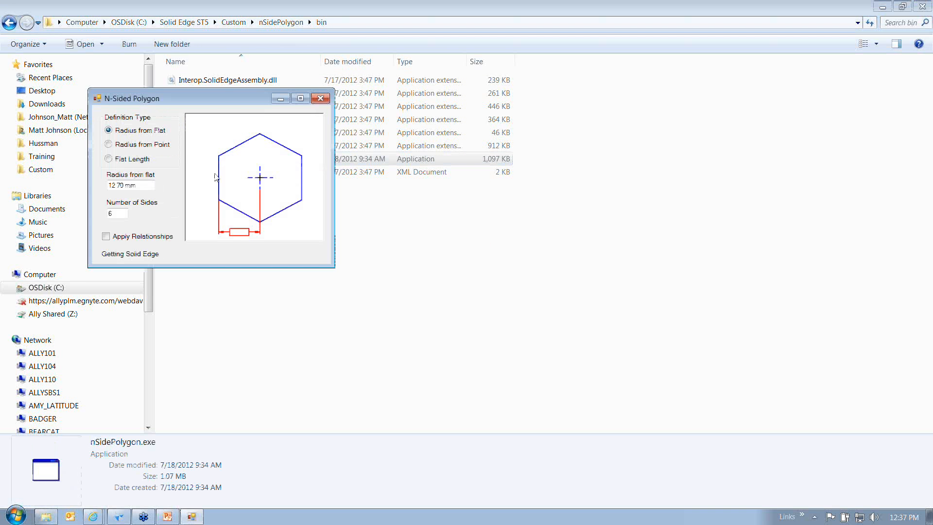
pyautogui.moveTo(220, 103); pyautogui.dragTo(448, 157)
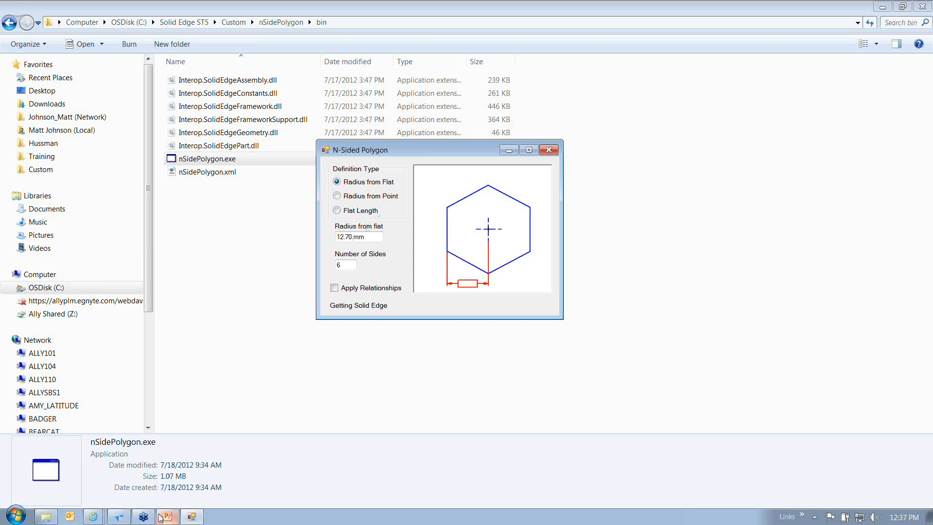
pyautogui.click(122, 515)
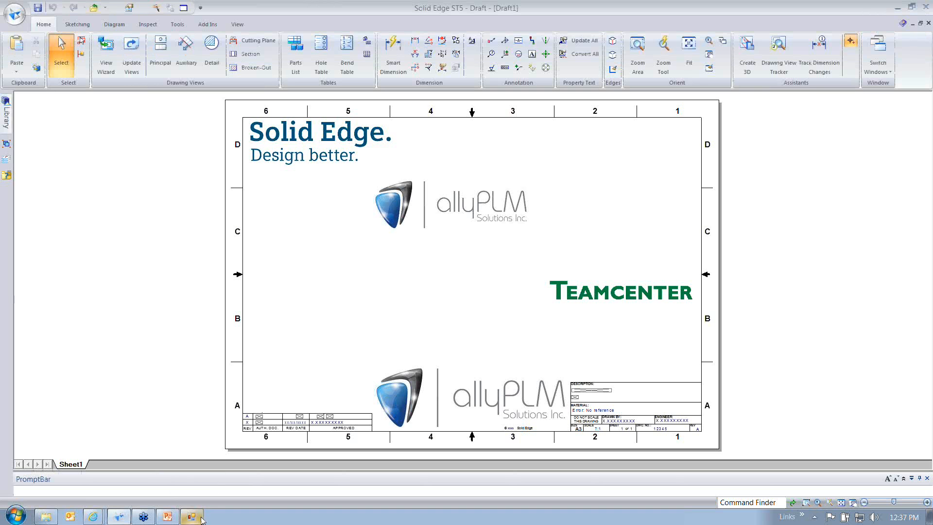
pyautogui.click(201, 518)
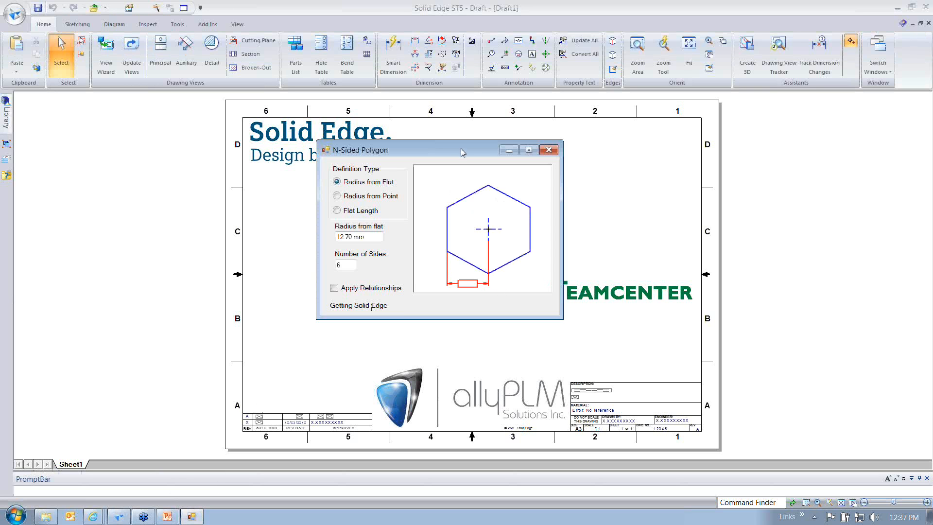
pyautogui.moveTo(461, 151); pyautogui.dragTo(604, 127)
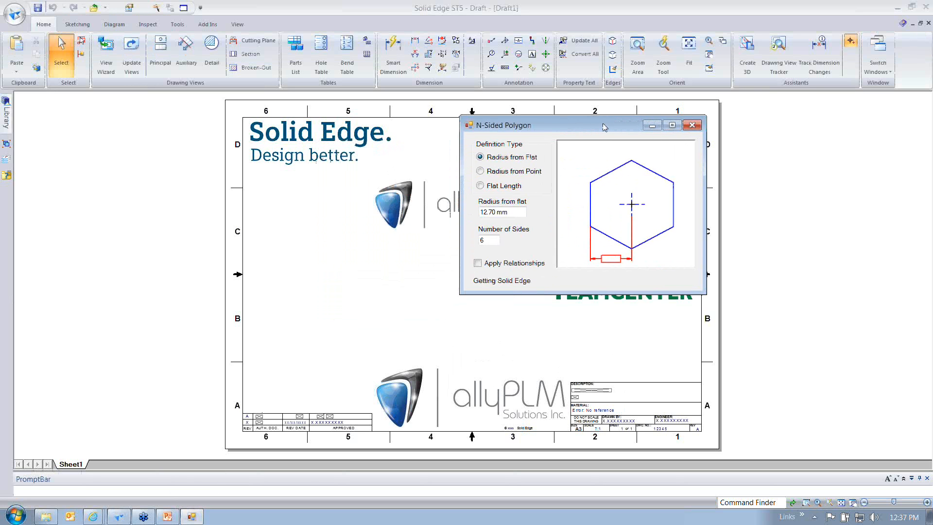
# Preview the Radius from Point and Flat Length definition types, and return to Radius from Flat
pyautogui.moveTo(516, 212); pyautogui.dragTo(472, 220)
pyautogui.click(481, 173)
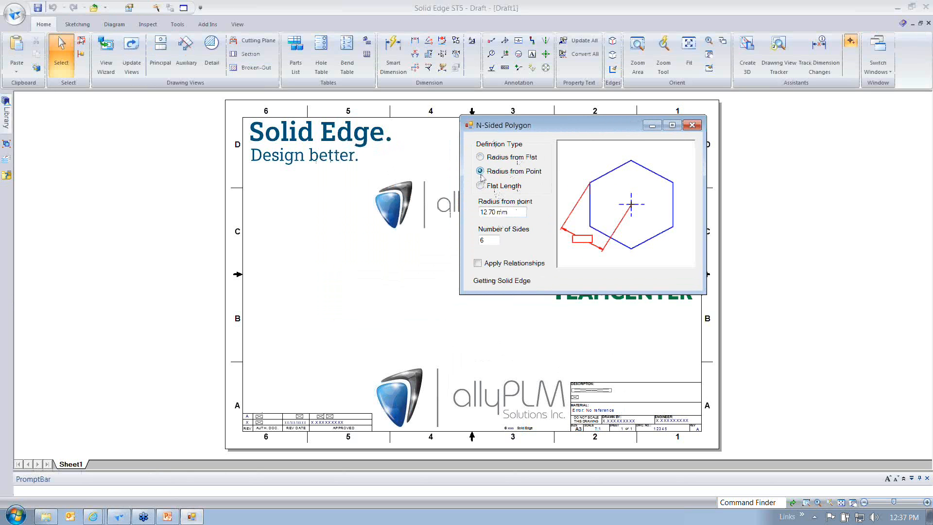
pyautogui.click(480, 186)
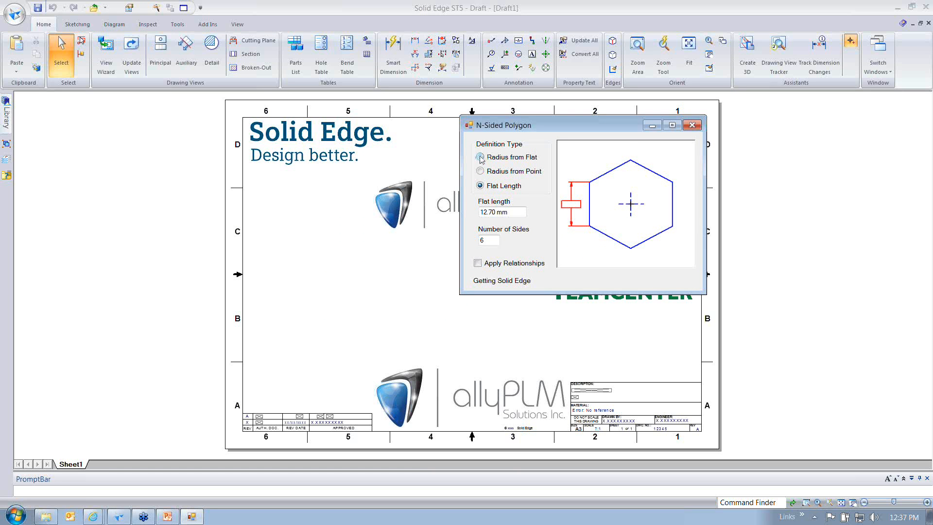
pyautogui.click(480, 157)
# Place a polygon with 8 sides and a radius from flat of 15 in the blank left part of the drawing sheet
pyautogui.moveTo(493, 239); pyautogui.dragTo(480, 244)
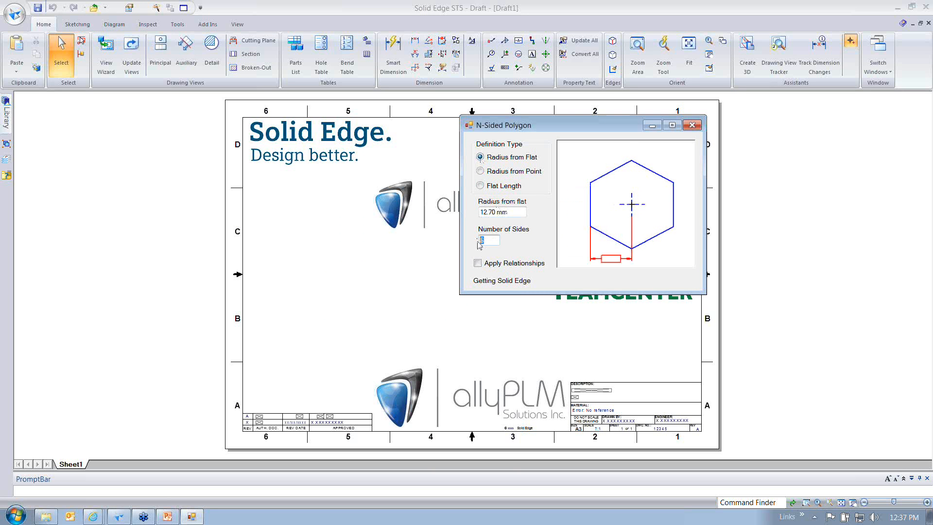
pyautogui.write('8')
pyautogui.doubleClick(517, 213)
pyautogui.moveTo(518, 213); pyautogui.dragTo(450, 217)
pyautogui.write('15')
pyautogui.click(301, 241)
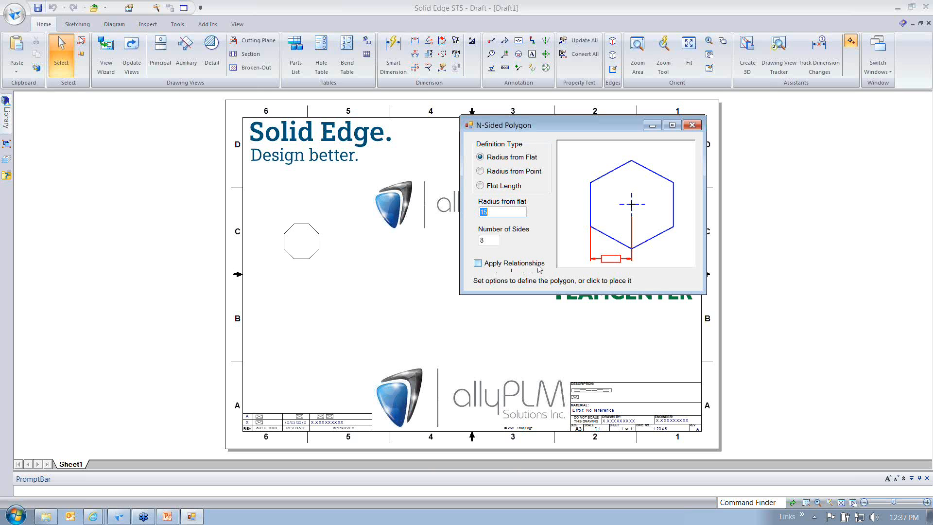
# Place a second octagon overlapping the first one from below, and pull its bottom and right-hand edges away from the outline
pyautogui.click(77, 25)
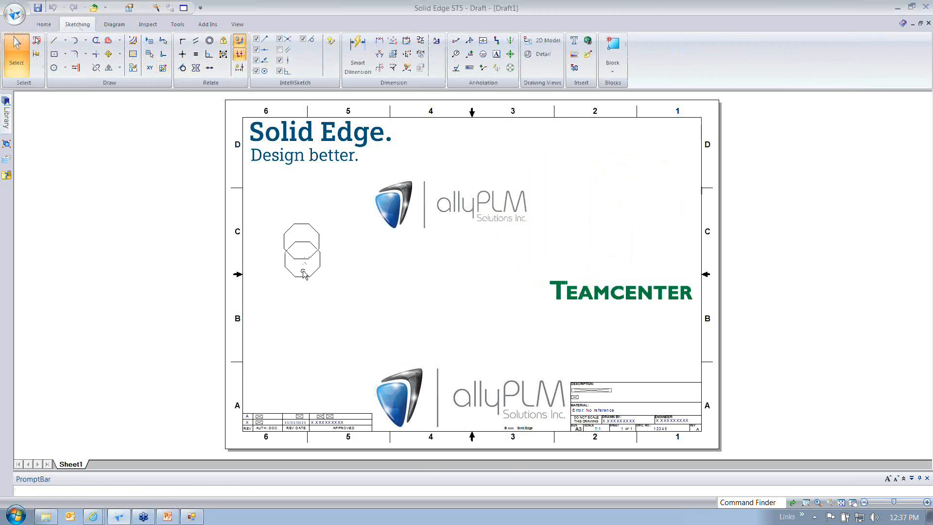
pyautogui.press('Escape')
pyautogui.moveTo(302, 277); pyautogui.dragTo(329, 280)
pyautogui.moveTo(318, 260); pyautogui.dragTo(332, 261)
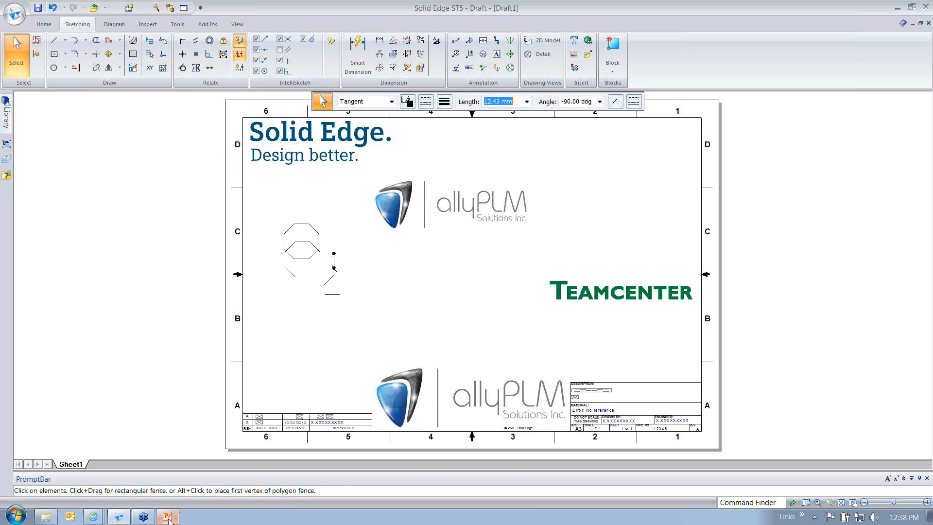
# Run nSidePolygon.exe again from its bin folder and return to the Solid Edge draft
pyautogui.moveTo(168, 519)
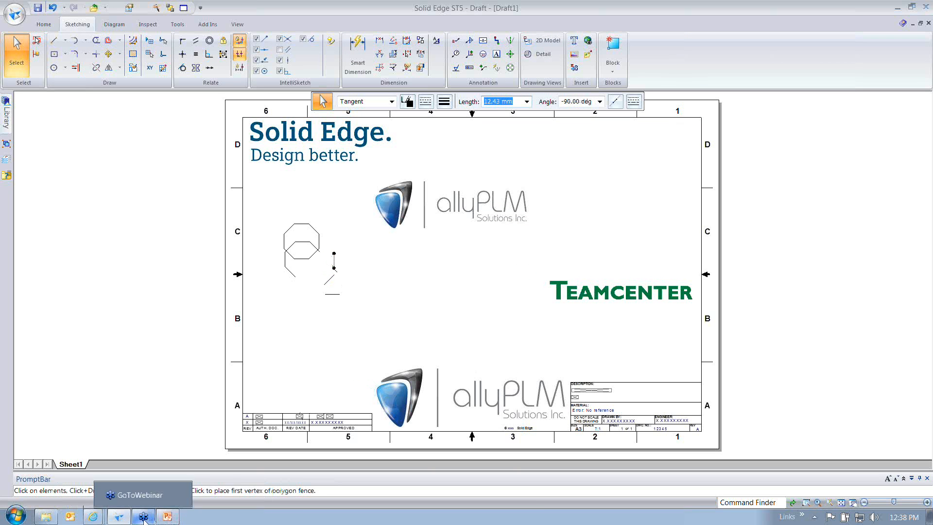
pyautogui.click(57, 519)
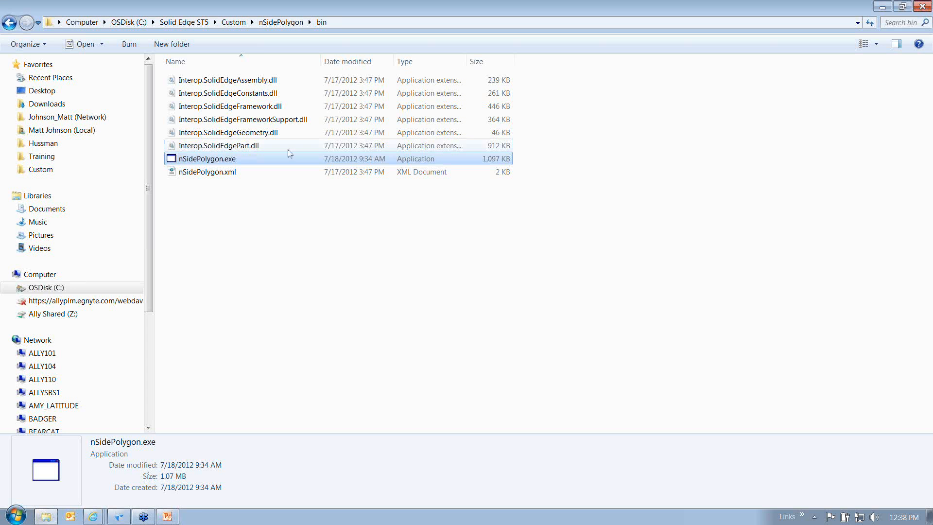
pyautogui.doubleClick(224, 164)
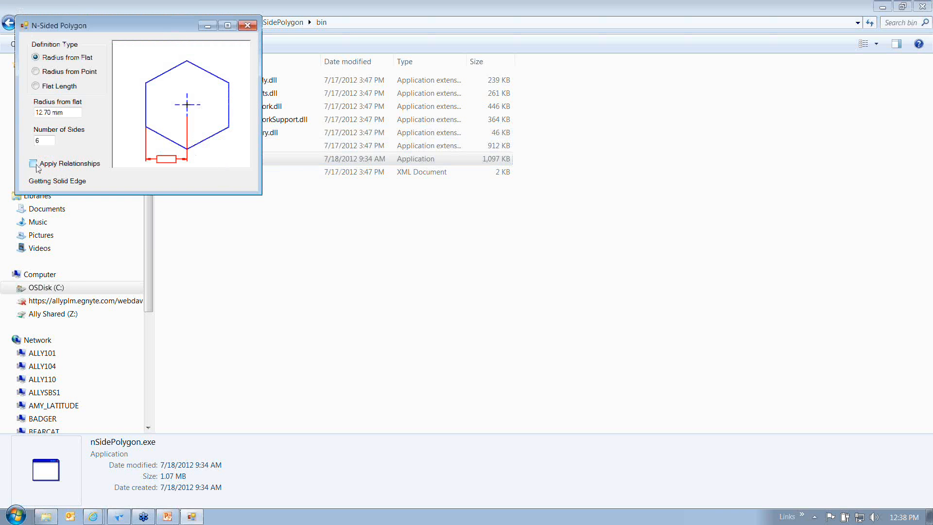
pyautogui.click(120, 517)
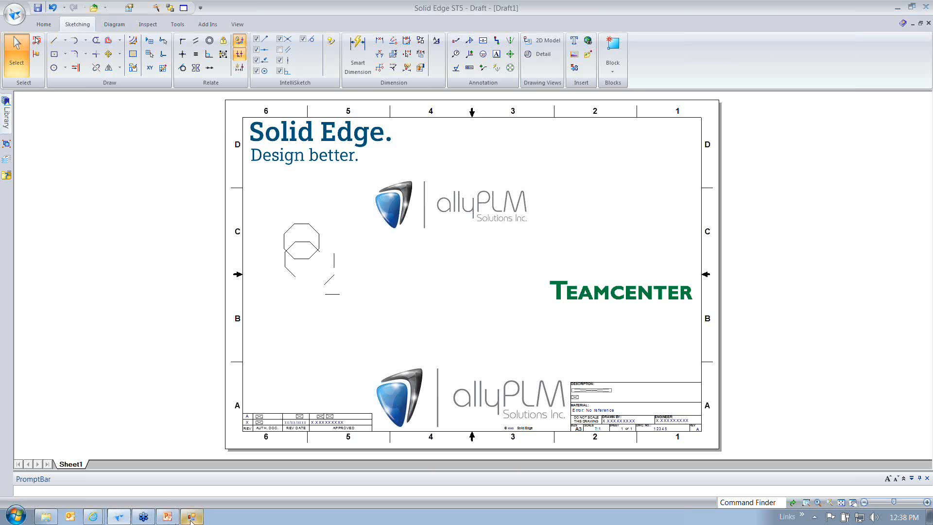
# Place an 8-sided polygon with a radius from flat of 15 and Apply Relationships enabled, above the Teamcenter logo
pyautogui.doubleClick(42, 143)
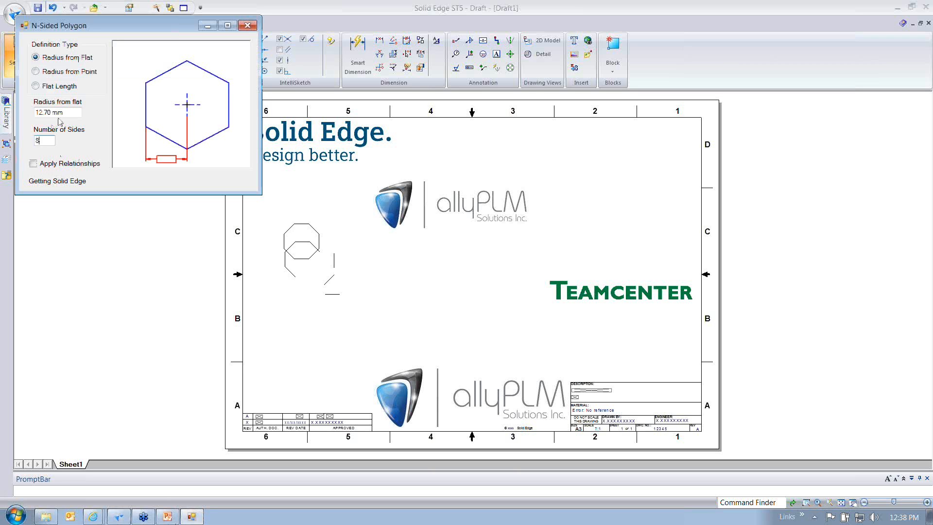
pyautogui.moveTo(68, 111); pyautogui.dragTo(1, 101)
pyautogui.write('15')
pyautogui.click(33, 164)
pyautogui.click(610, 200)
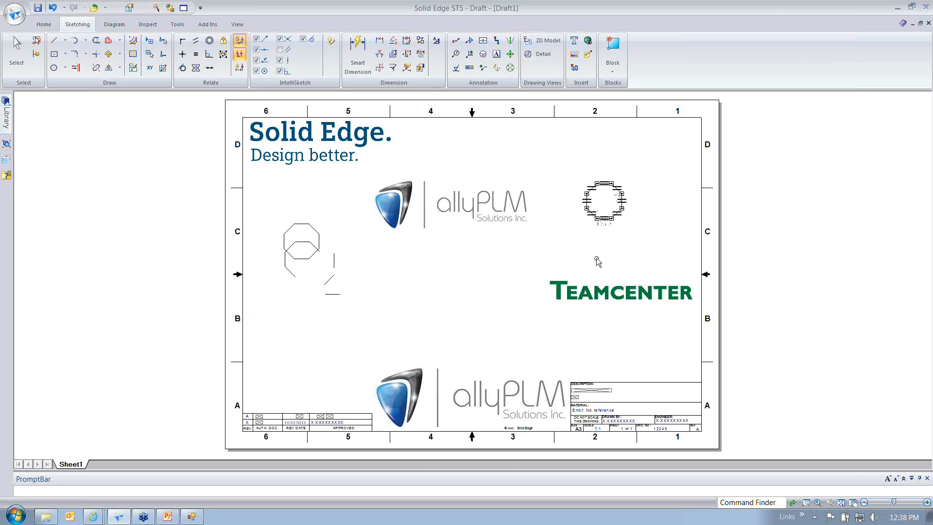
# Select all the polygon geometry on the sheet and delete it
pyautogui.click(37, 41)
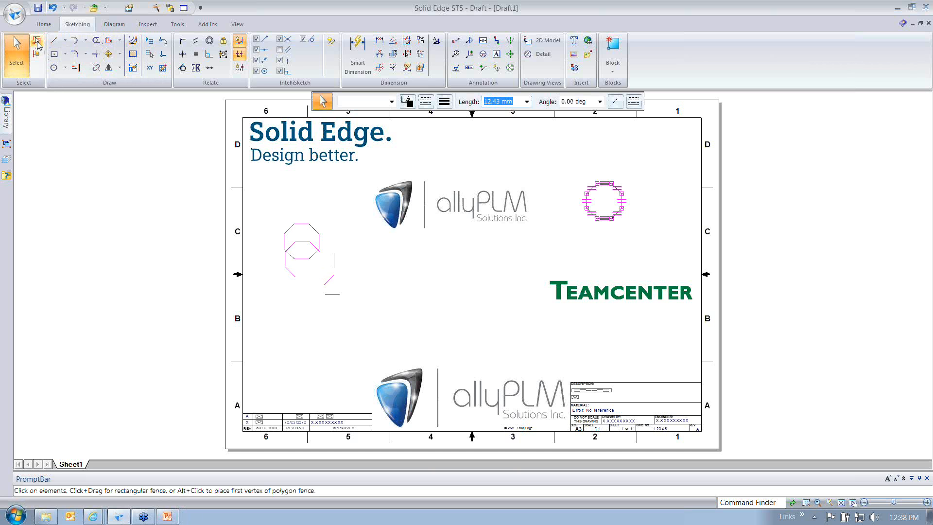
pyautogui.press('Delete')
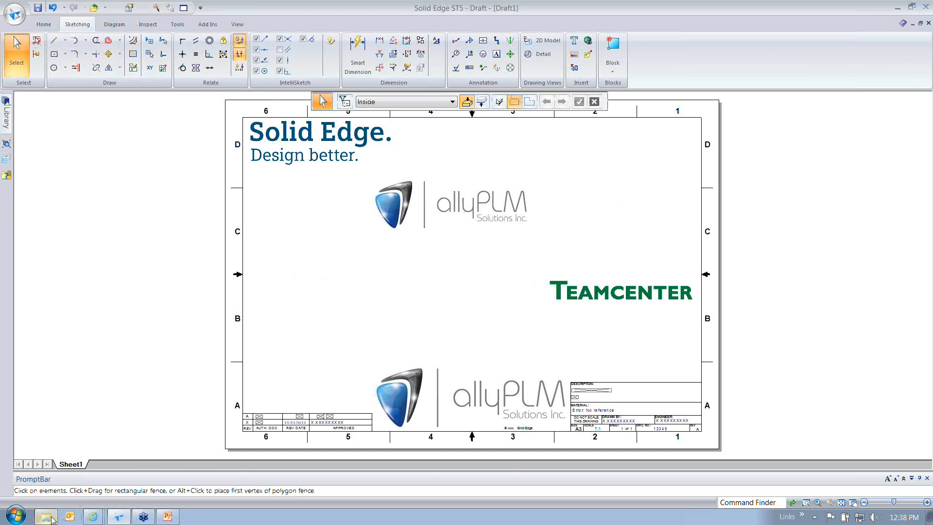
# Switch to Windows Explorer, read the readme.txt in the Custom folder's Batch subfolder, and close it
pyautogui.click(53, 517)
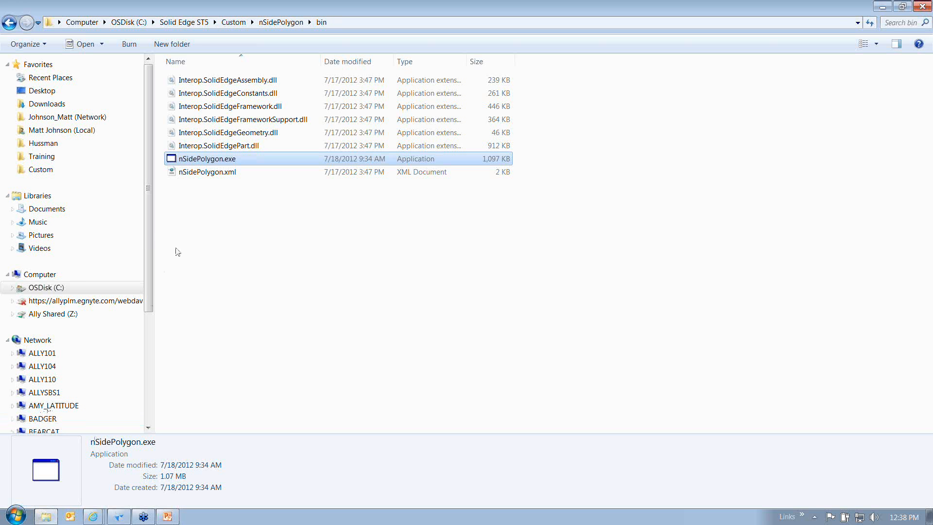
pyautogui.click(234, 22)
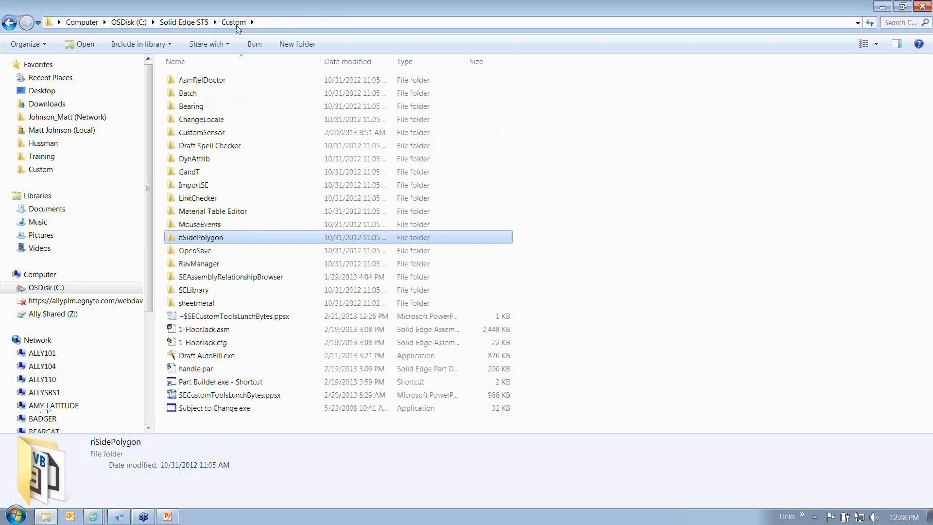
pyautogui.doubleClick(187, 93)
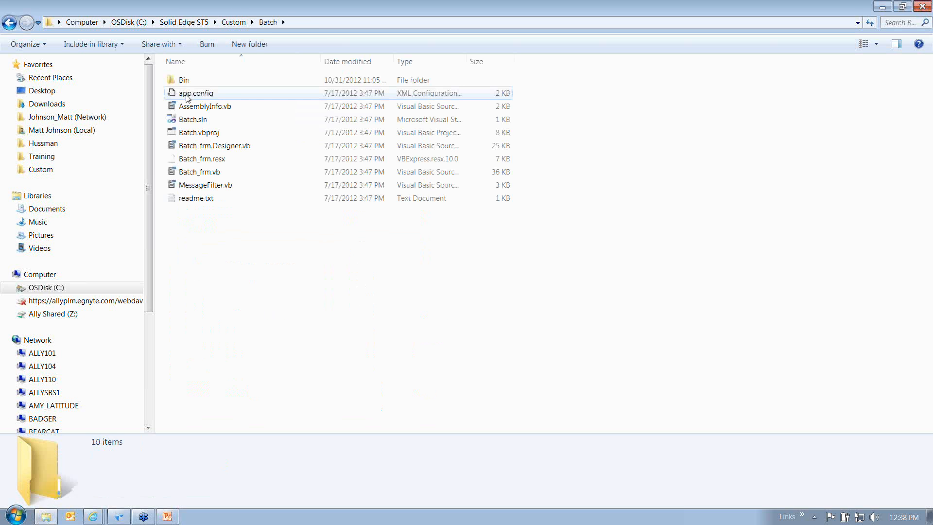
pyautogui.doubleClick(197, 199)
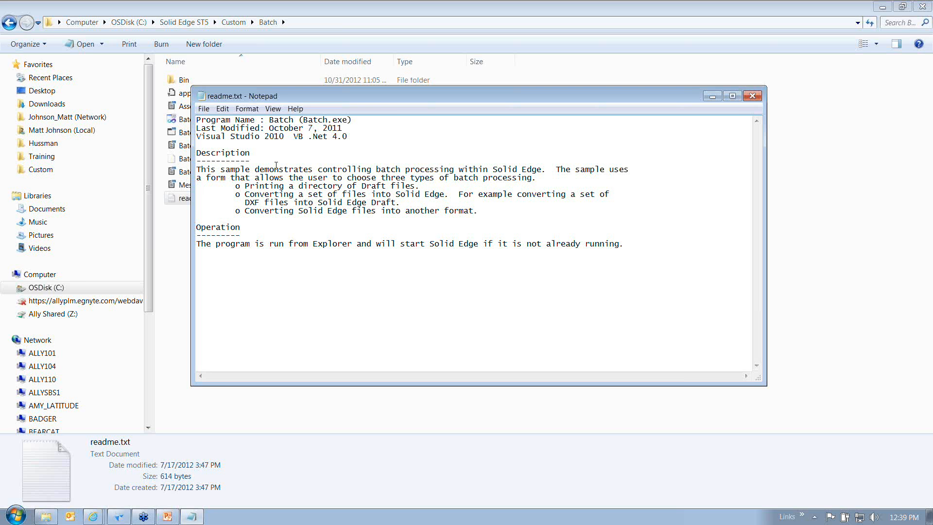
pyautogui.click(752, 96)
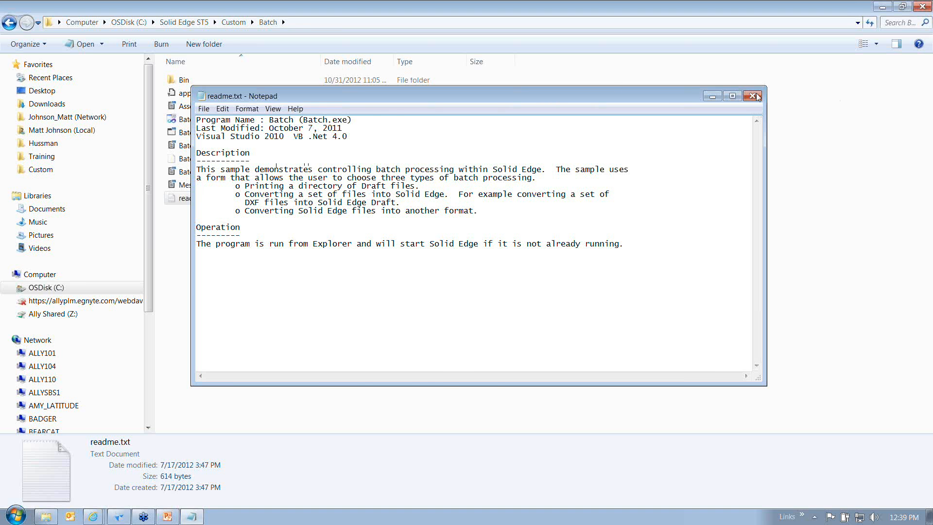
# Run Batch.exe from the Batch Bin folder and set its folder to Solid Edge ST5\Training\actuator clamp
pyautogui.doubleClick(194, 81)
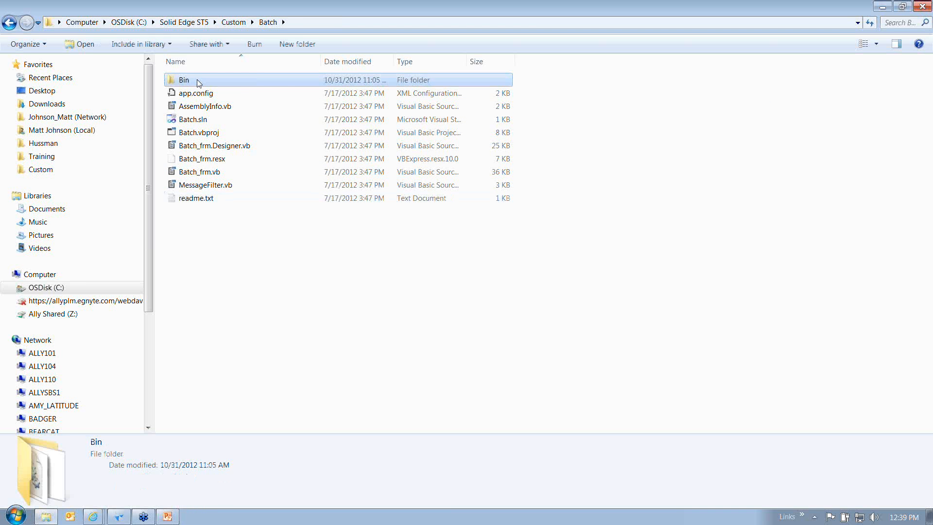
pyautogui.doubleClick(185, 80)
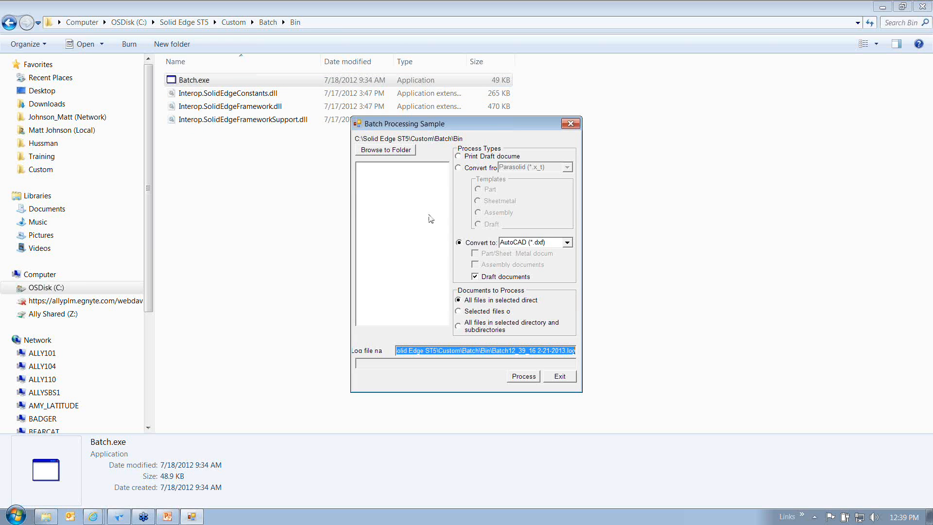
pyautogui.click(405, 153)
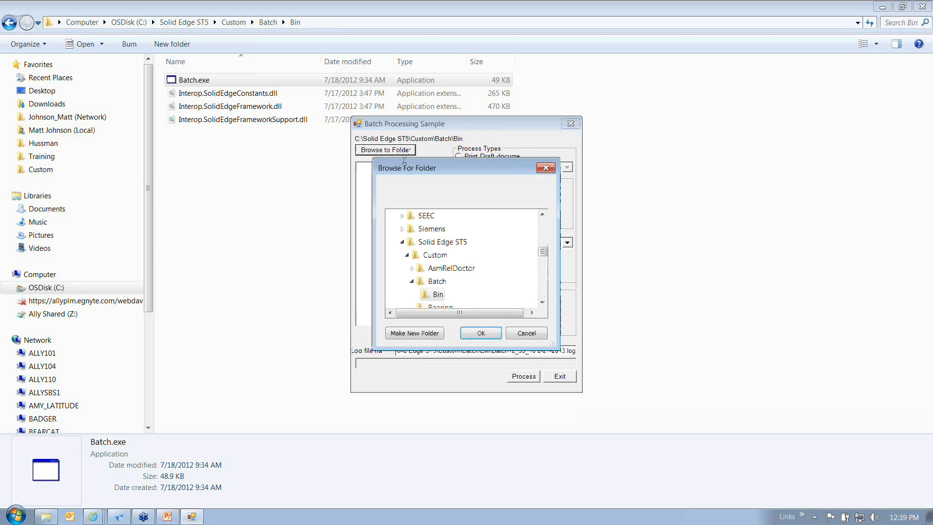
pyautogui.click(407, 255)
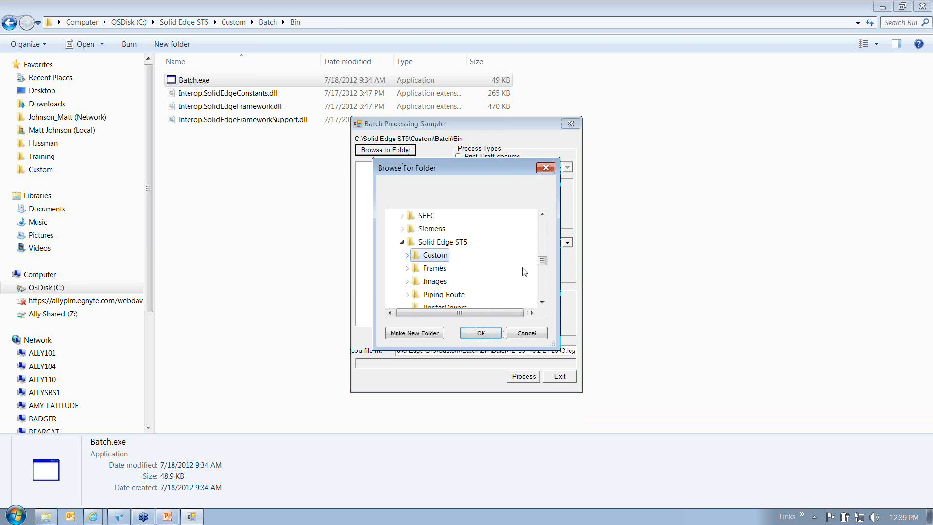
pyautogui.moveTo(542, 262); pyautogui.dragTo(542, 271)
pyautogui.click(408, 294)
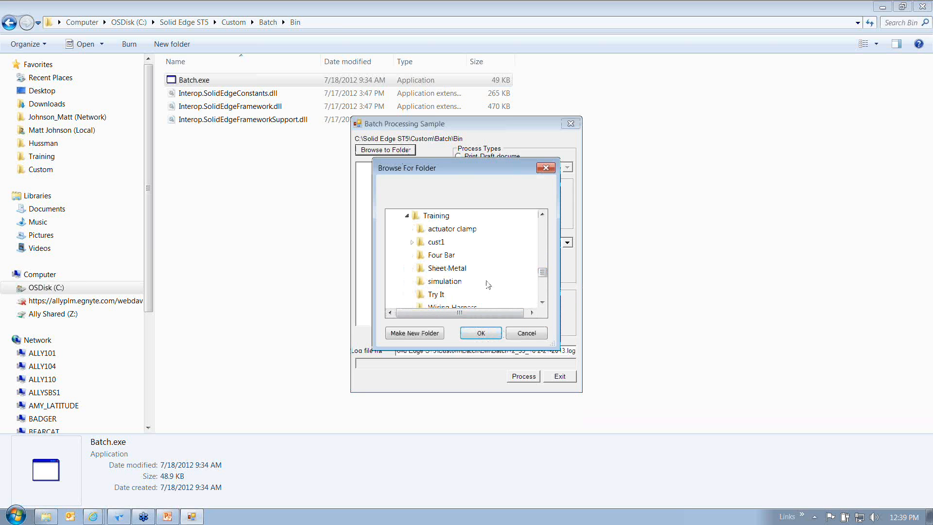
pyautogui.click(451, 229)
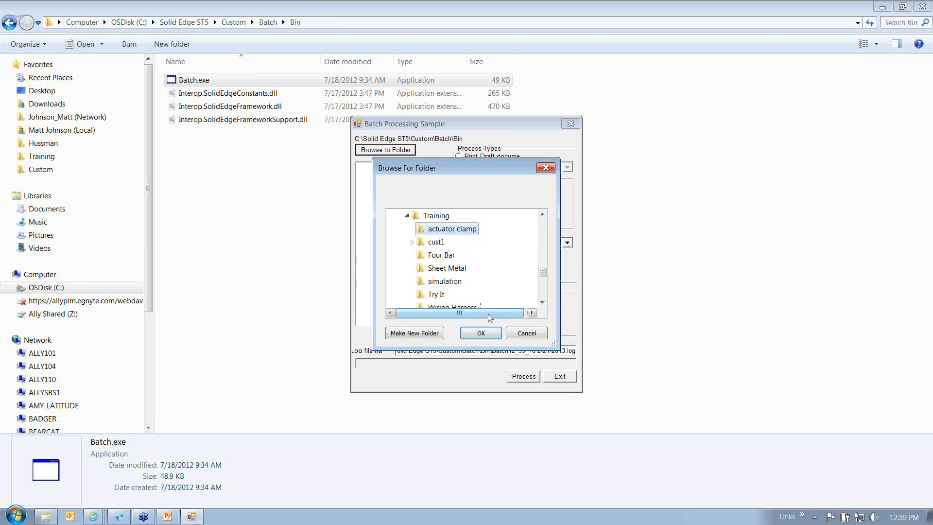
pyautogui.click(480, 333)
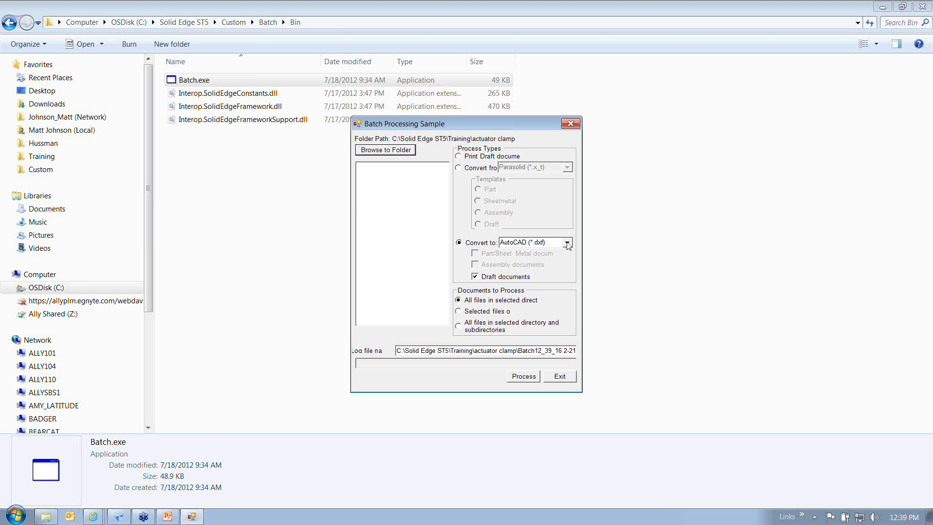
# Set the conversion format to iPad Viewer (*.sev) and include both assembly documents and part/sheet metal documents
pyautogui.click(567, 242)
pyautogui.moveTo(569, 271); pyautogui.dragTo(569, 295)
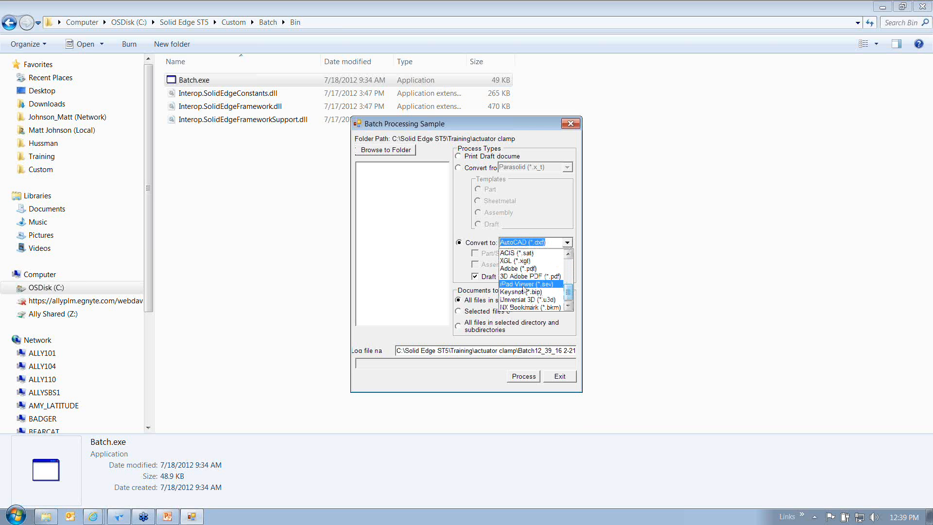
pyautogui.click(523, 284)
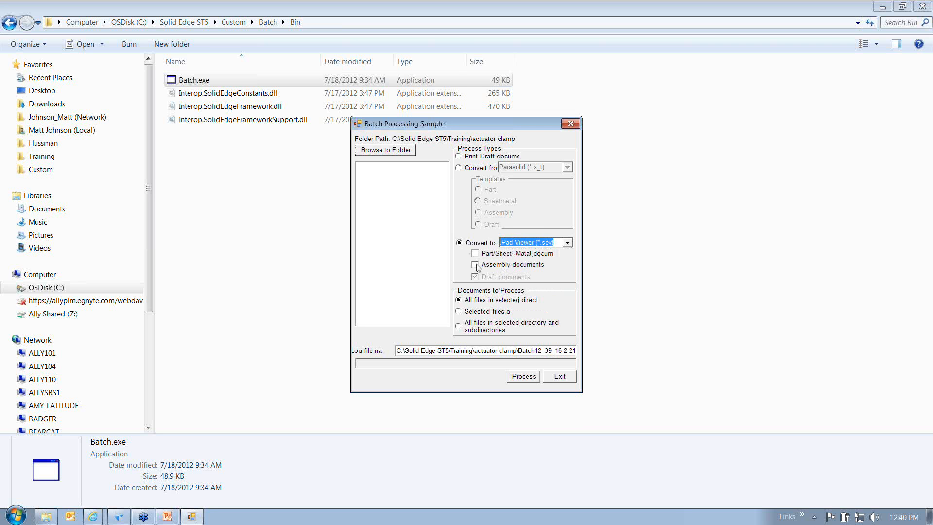
pyautogui.click(475, 265)
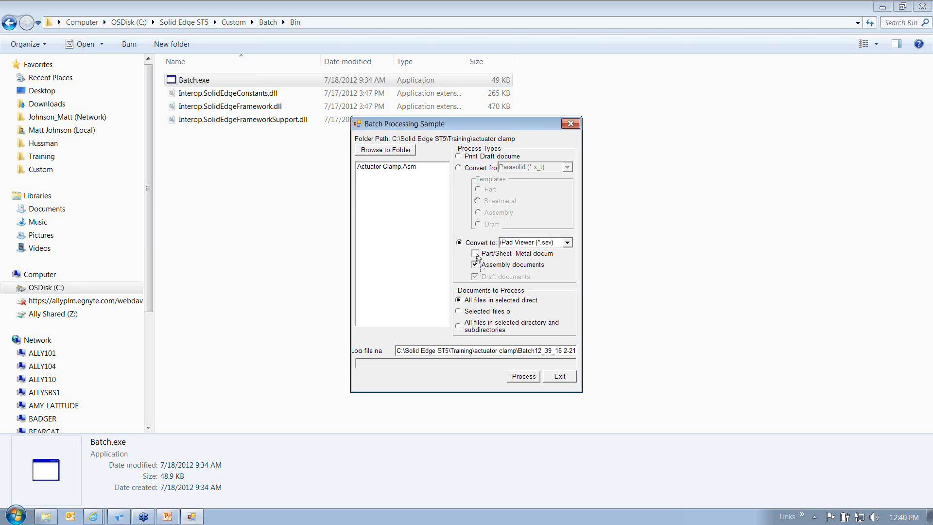
pyautogui.click(475, 253)
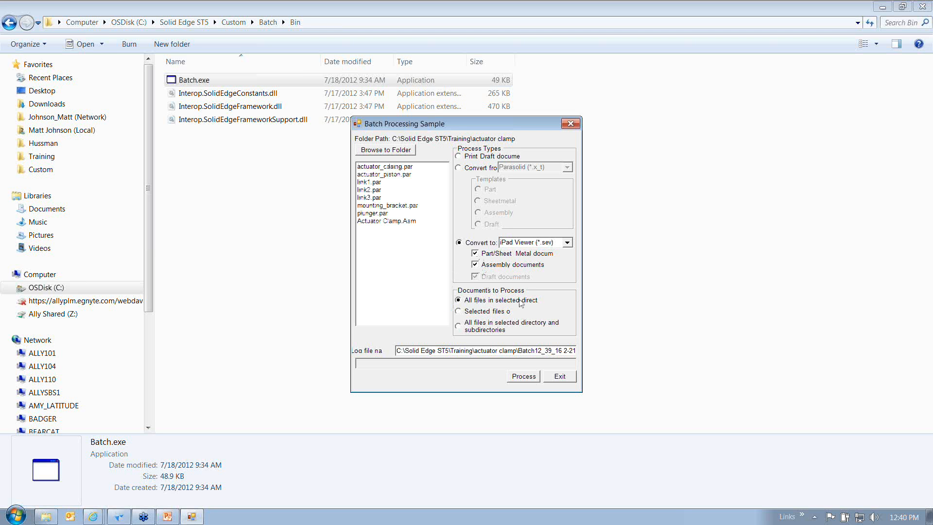
# Try limiting the batch to individually selected files, such as Actuator Clamp.Asm and link2.par
pyautogui.click(369, 221)
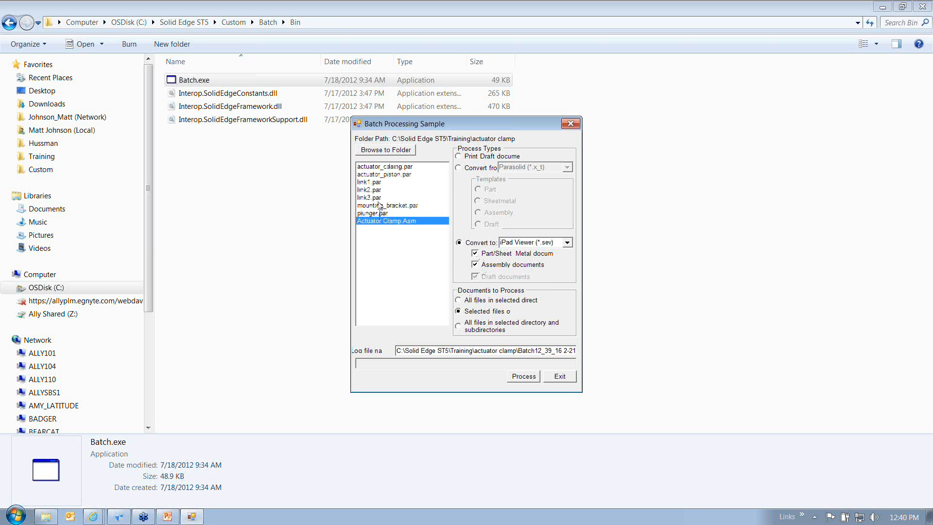
pyautogui.click(373, 190)
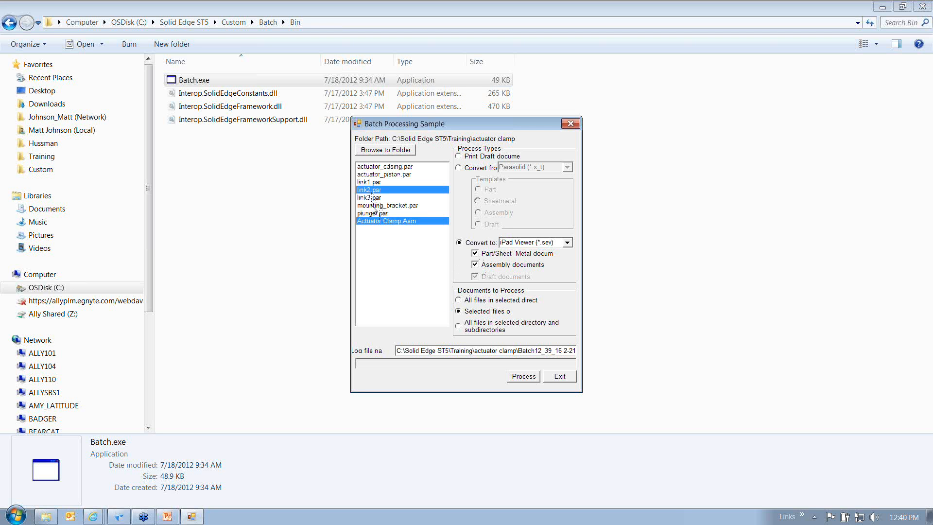
pyautogui.click(372, 205)
pyautogui.click(370, 219)
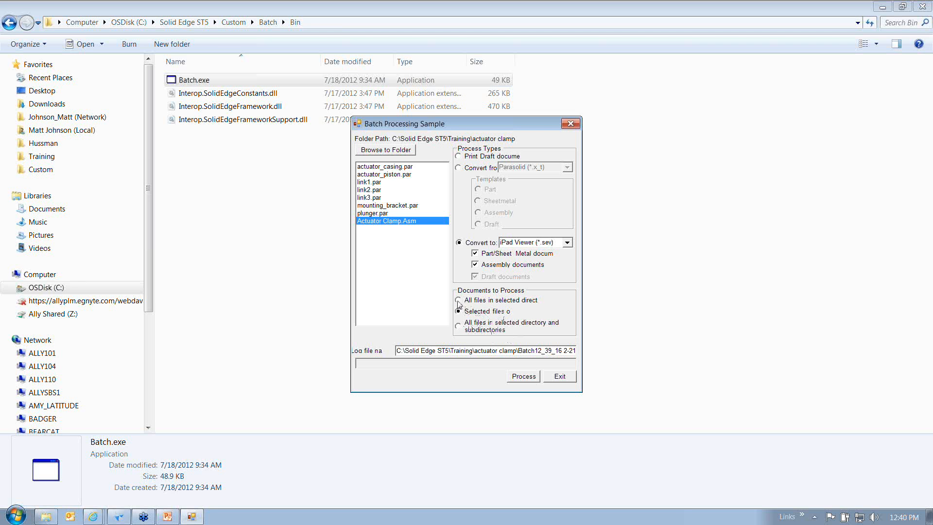
# Set the batch to cover all files in the selected directory and process the conversion
pyautogui.click(459, 301)
pyautogui.click(522, 376)
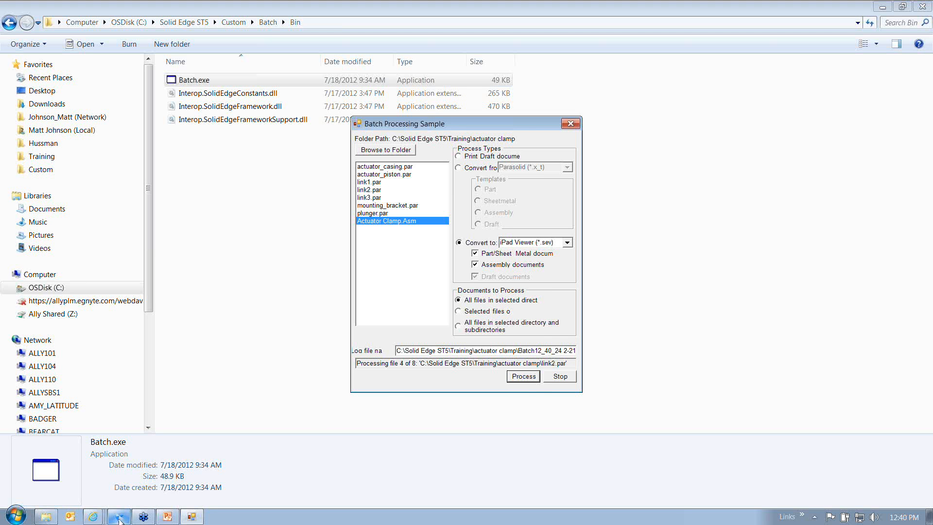
pyautogui.moveTo(121, 519)
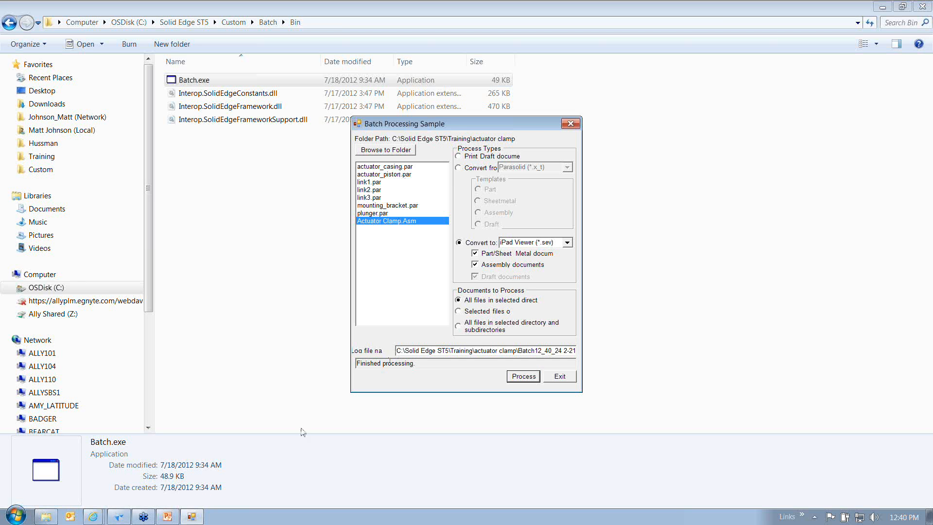
# Switch to Windows Explorer, open the Training folder's actuator clamp subfolder, and select the converted Actuator Clamp.sev
pyautogui.click(45, 516)
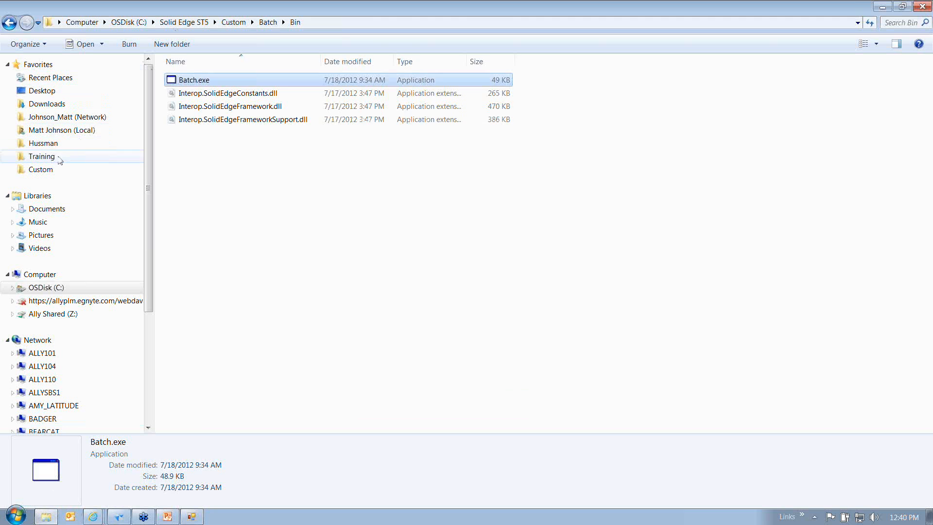
pyautogui.click(68, 155)
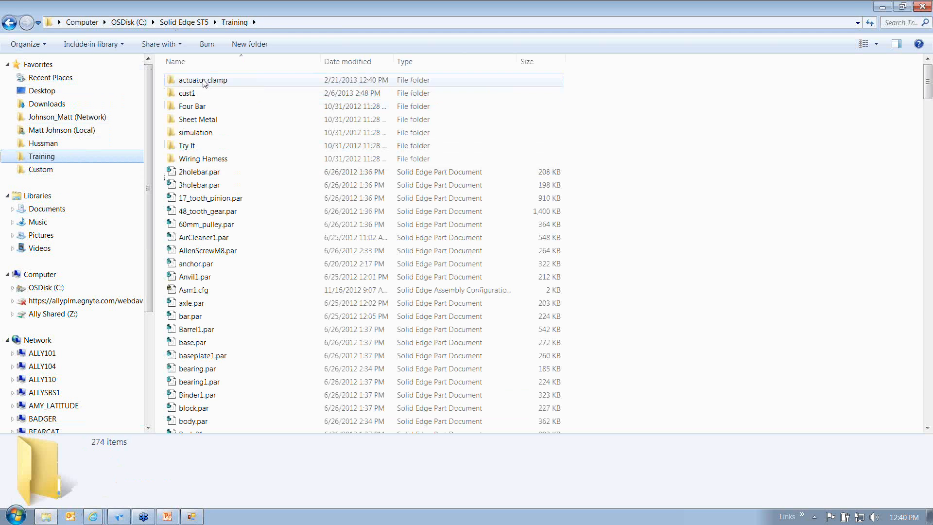
pyautogui.doubleClick(203, 81)
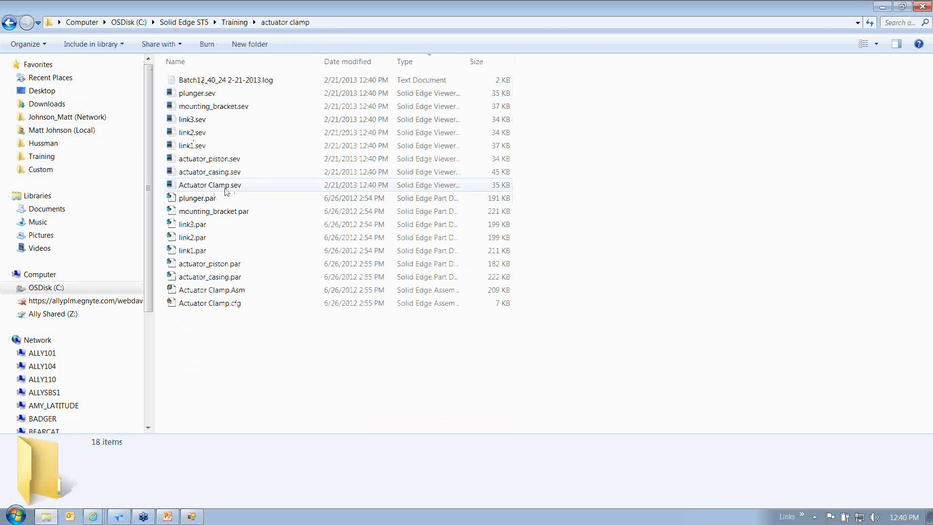
pyautogui.click(226, 189)
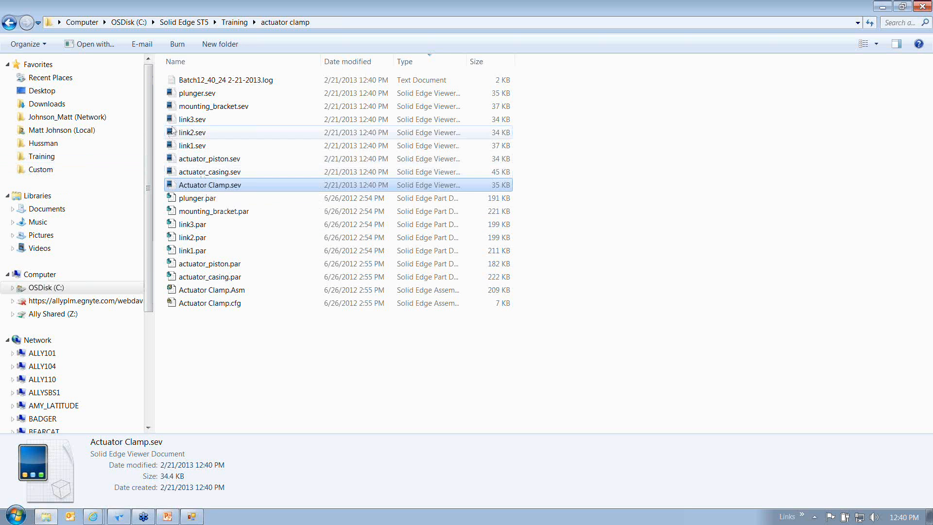
# Read the batch log file in the actuator clamp folder across its full line width, and close it
pyautogui.doubleClick(193, 80)
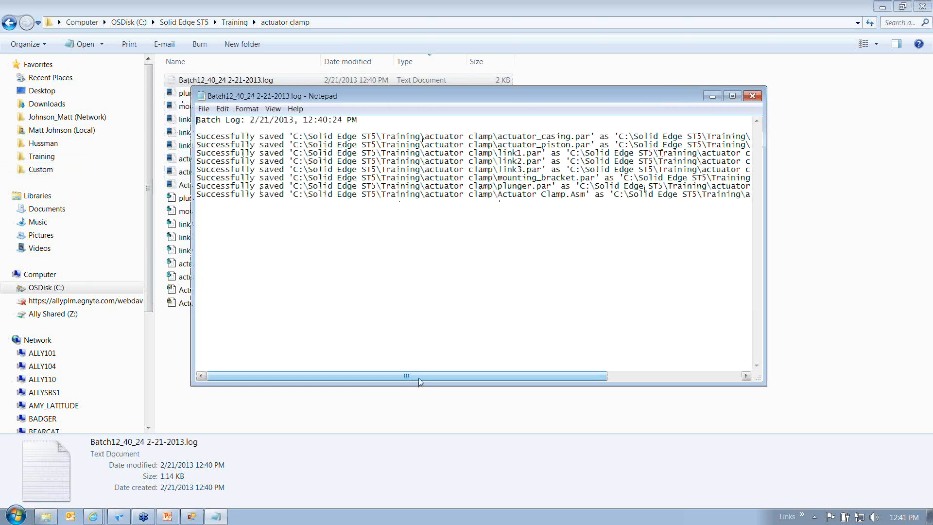
pyautogui.moveTo(419, 380); pyautogui.dragTo(636, 385)
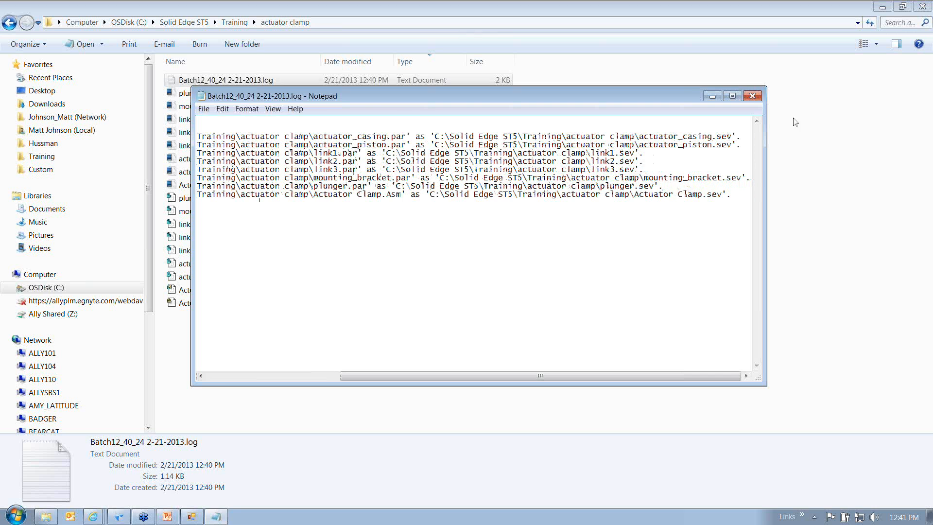
pyautogui.click(752, 96)
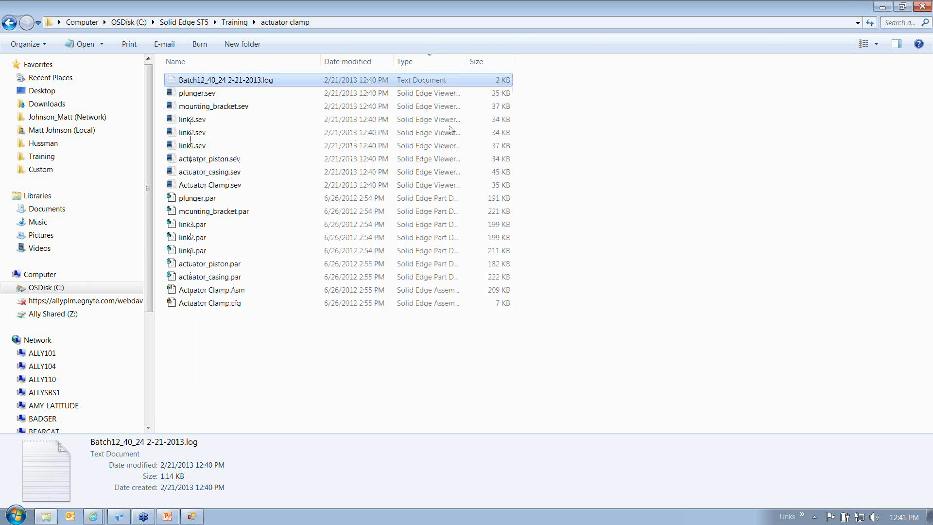
# Delete the batch log and all the converted .sev files from the actuator clamp folder
pyautogui.click(239, 186)
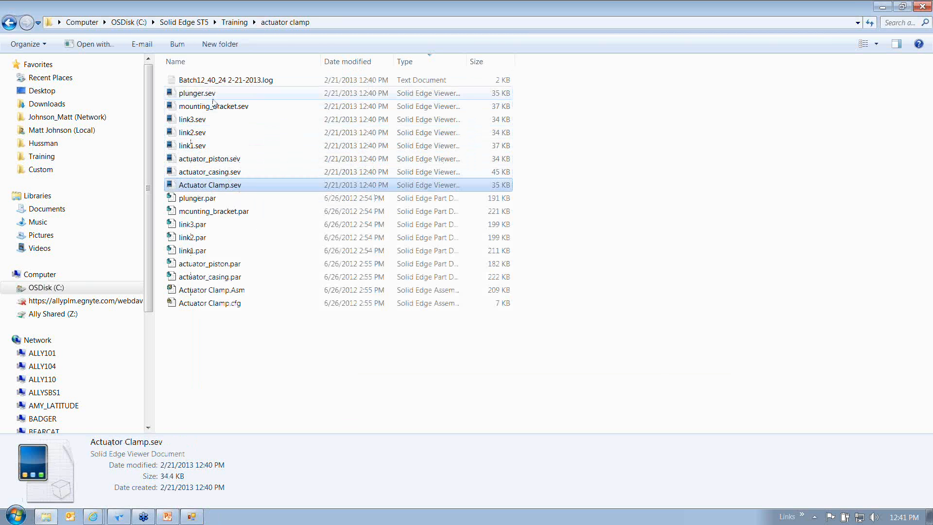
pyautogui.keyDown('shift'); pyautogui.click(215, 81); pyautogui.keyUp('shift')
pyautogui.press('Delete')
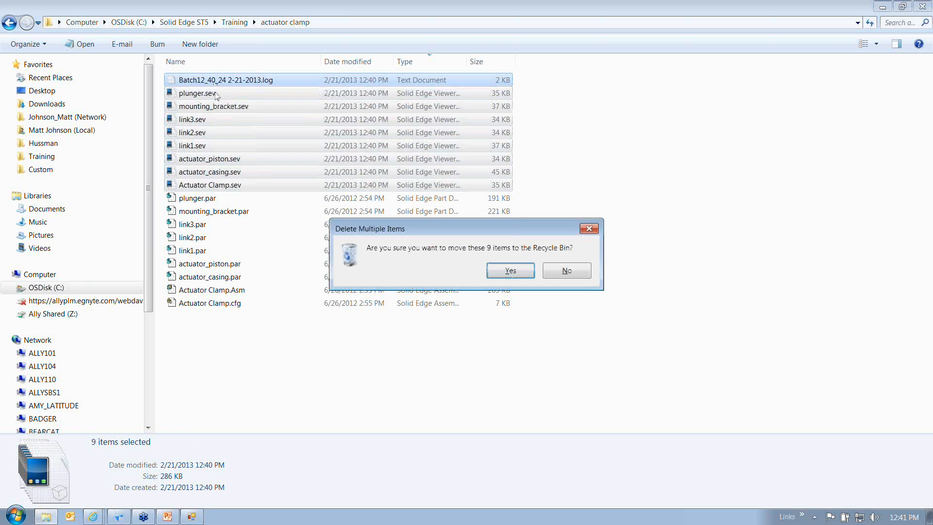
pyautogui.click(514, 273)
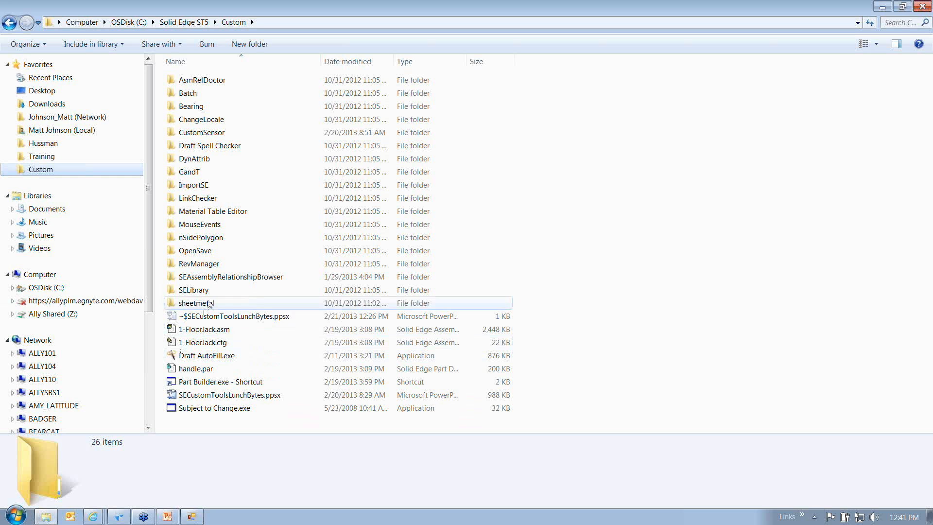
# Read through the readme.txt in the Custom folder's SEAssemblyRelationshipBrowser subfolder, and close it
pyautogui.doubleClick(217, 278)
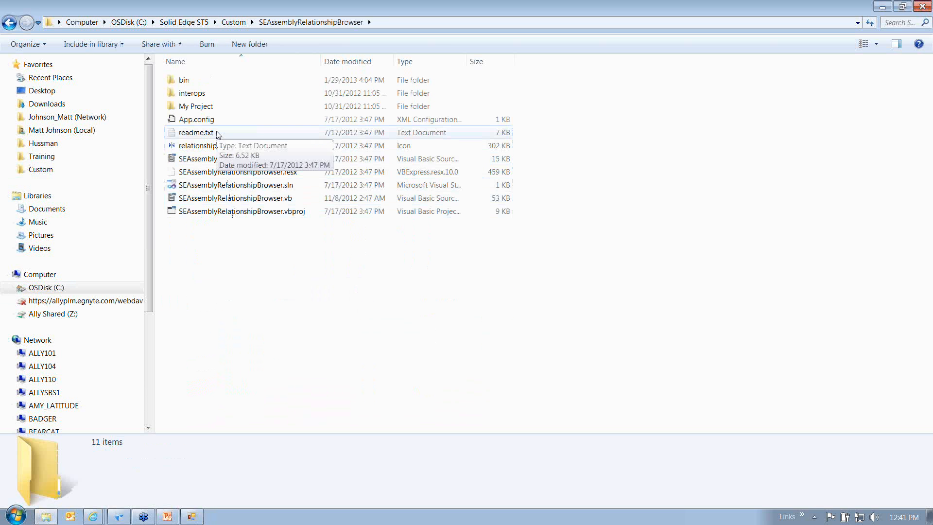
pyautogui.doubleClick(196, 132)
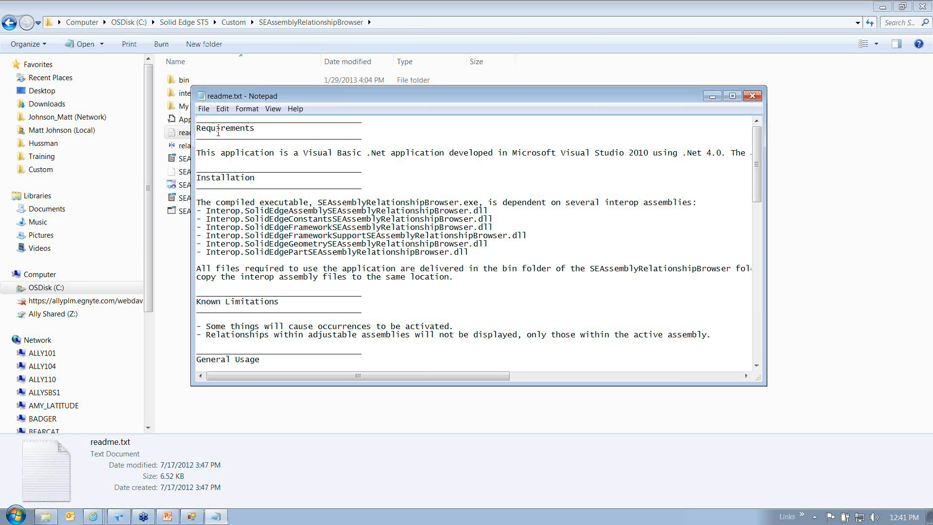
pyautogui.moveTo(758, 179); pyautogui.dragTo(760, 238)
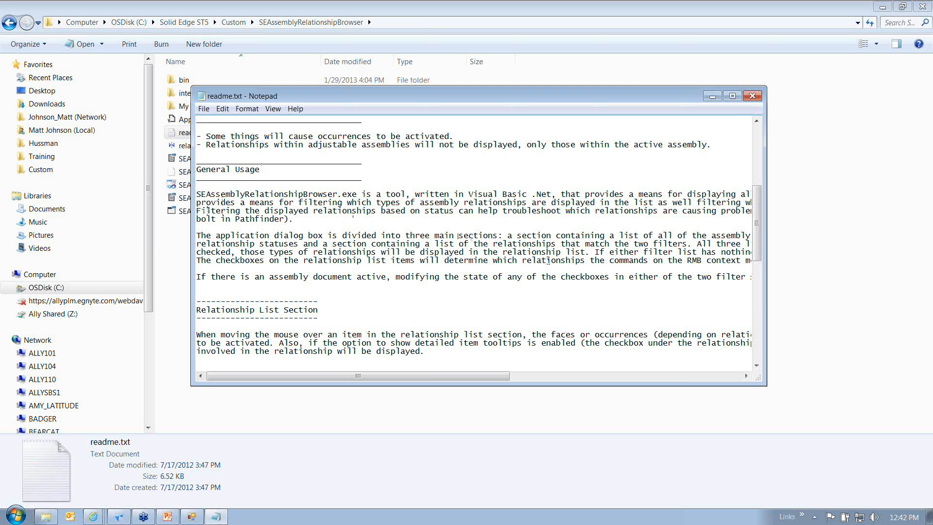
pyautogui.moveTo(757, 208); pyautogui.dragTo(758, 284)
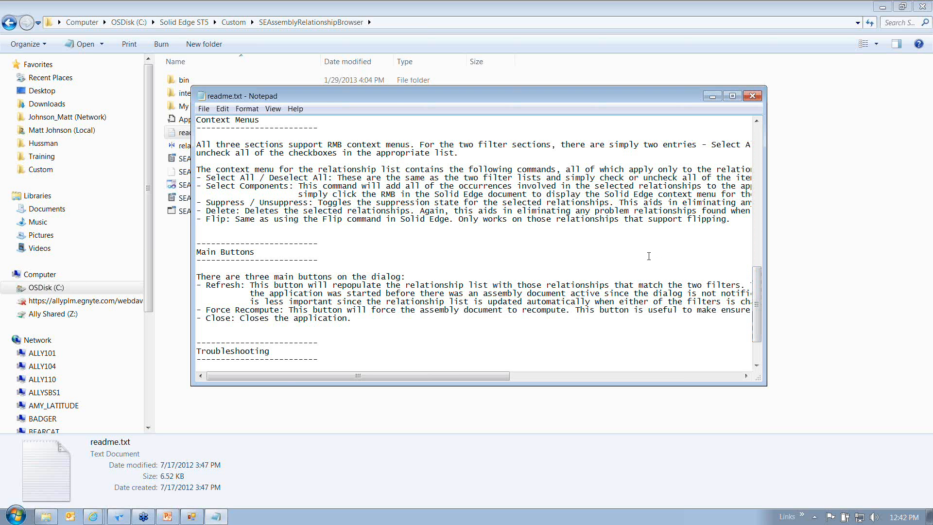
pyautogui.click(752, 96)
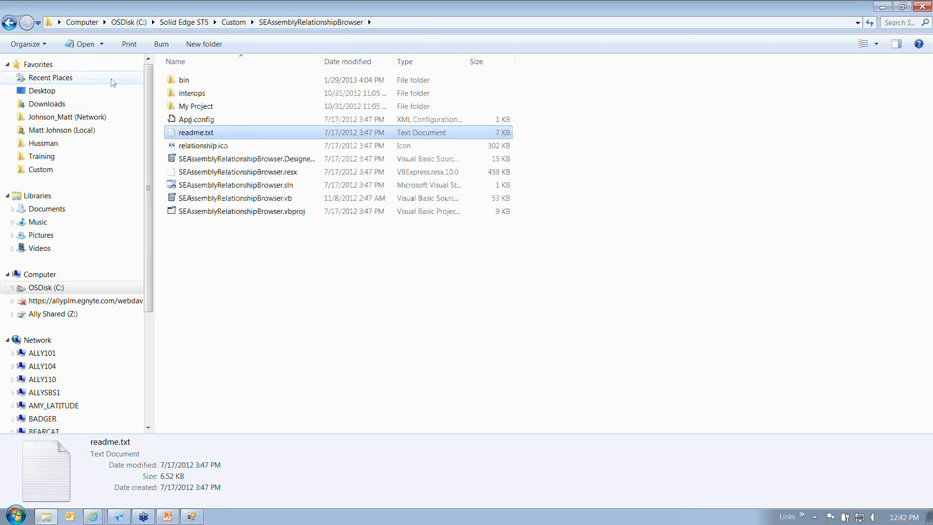
# Run SEAssemblyRelationshipBrowser.exe from its bin folder, look over the Assembly Relationships dialog, and close it
pyautogui.doubleClick(183, 80)
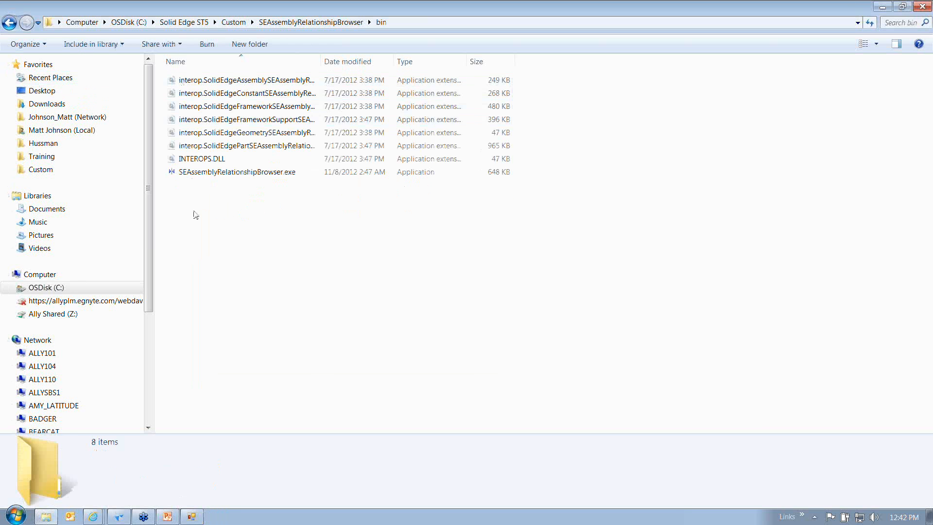
pyautogui.click(212, 174)
pyautogui.doubleClick(211, 173)
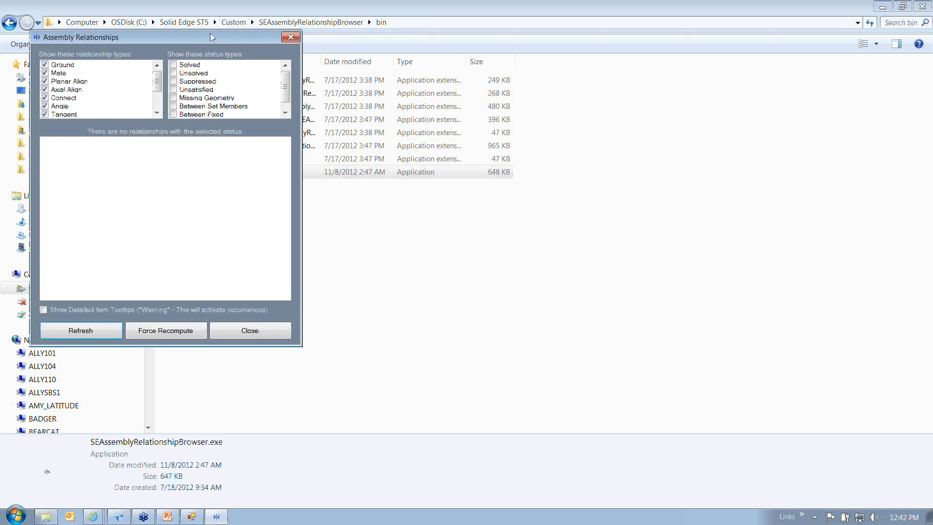
pyautogui.moveTo(209, 37); pyautogui.dragTo(465, 137)
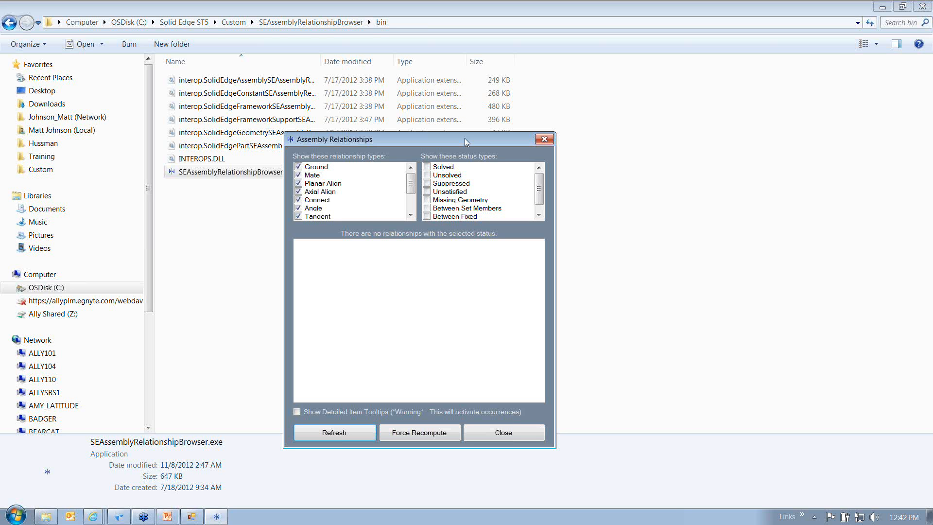
pyautogui.click(543, 140)
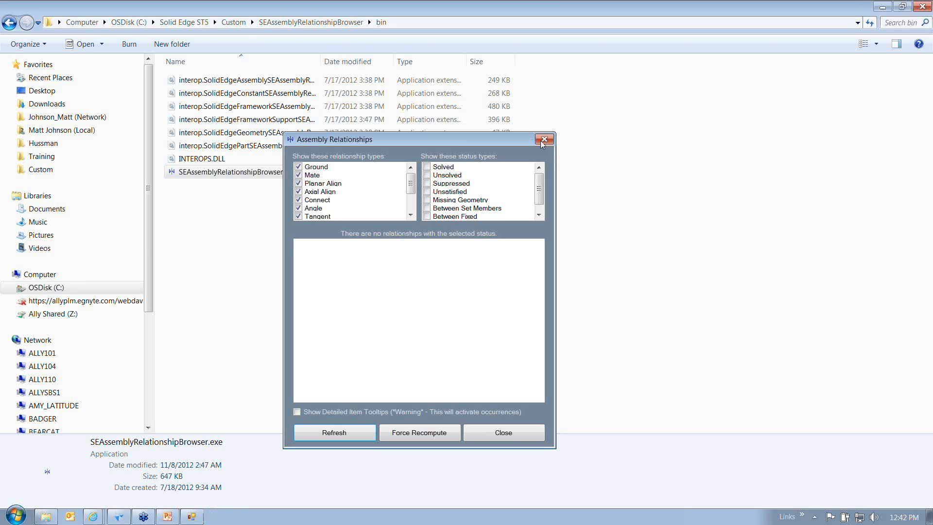
# Switch to the 1-FloorJack.asm assembly in Solid Edge, run the assembly relationship browser on it, and place its dialog beside the model
pyautogui.click(192, 516)
pyautogui.click(566, 126)
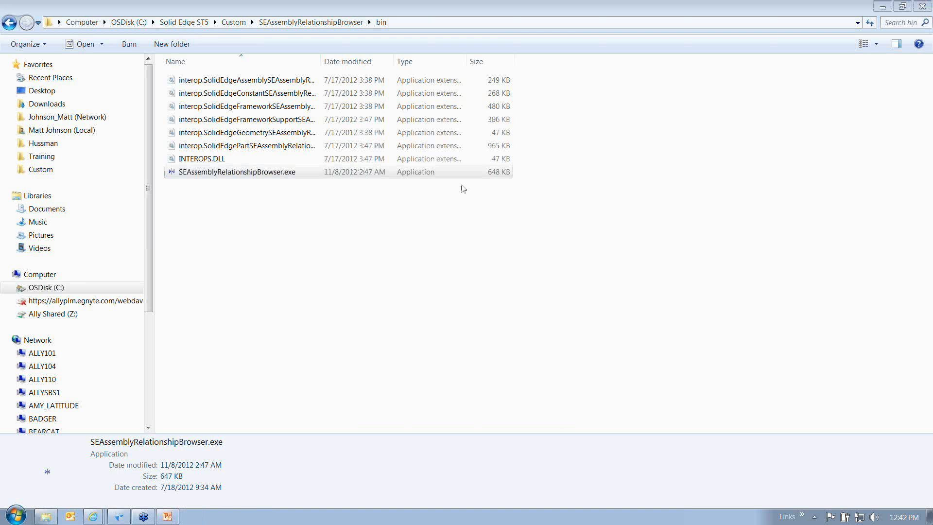
pyautogui.click(121, 517)
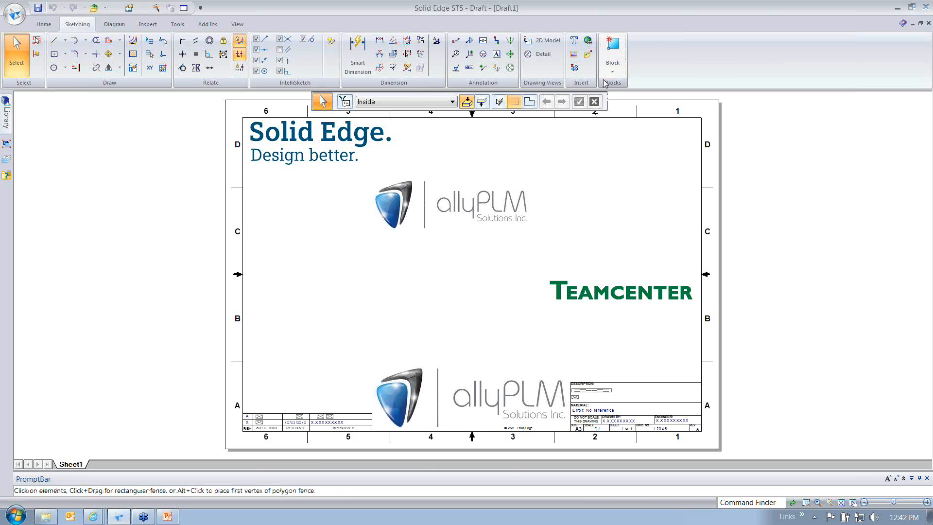
pyautogui.hotkey('ctrl', 'Tab')
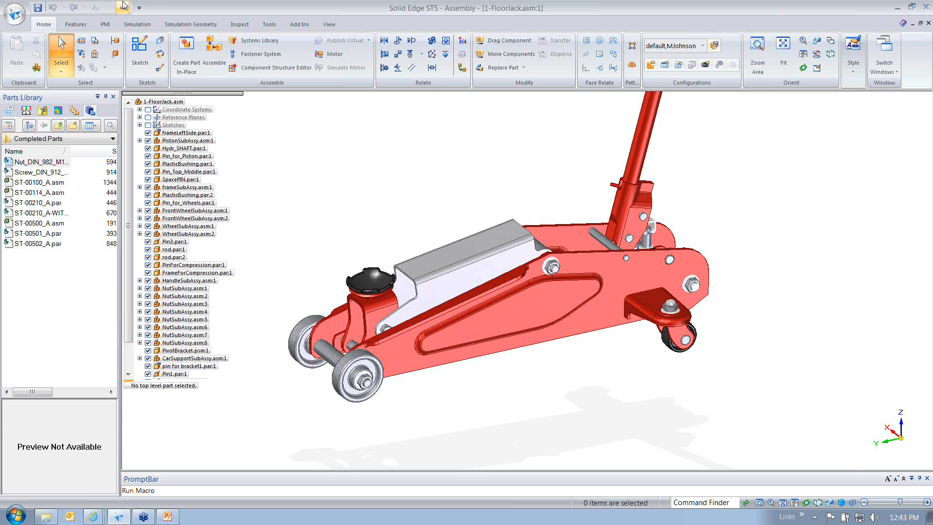
pyautogui.click(123, 7)
pyautogui.moveTo(197, 62); pyautogui.dragTo(679, 130)
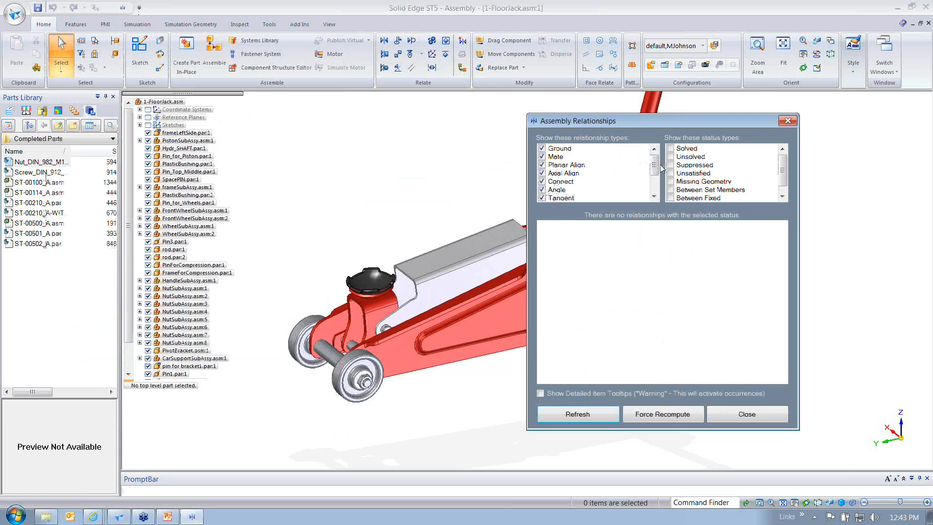
# Filter the relationship browser to show only Angle relationships with the Solved status
pyautogui.moveTo(656, 168)
pyautogui.mouseDown()
pyautogui.moveTo(659, 187)
pyautogui.moveTo(655, 164)
pyautogui.mouseUp()
pyautogui.rightClick(602, 166)
pyautogui.click(613, 181)
pyautogui.click(542, 190)
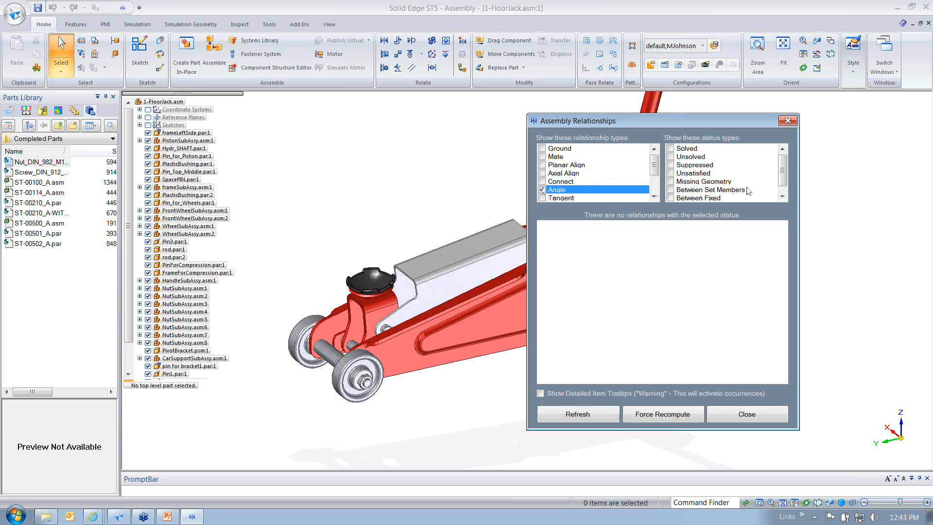
pyautogui.click(670, 149)
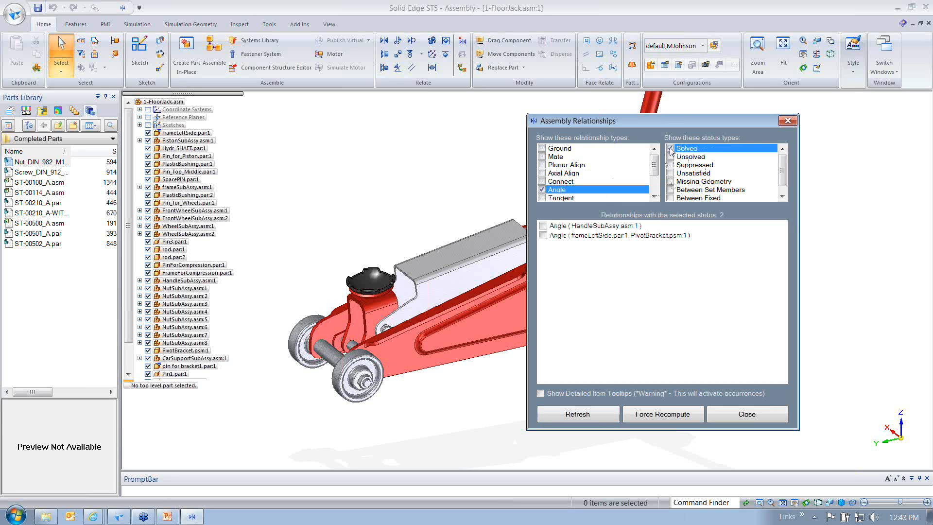
# Move the relationship dialog clear of the model and compare which geometry each listed Angle relationship highlights
pyautogui.moveTo(664, 123); pyautogui.dragTo(795, 134)
pyautogui.click(724, 236)
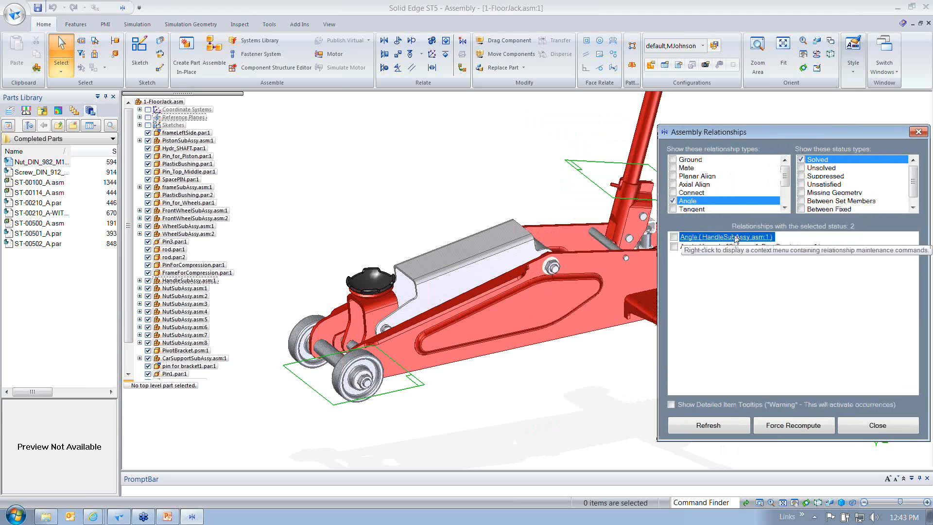
pyautogui.click(731, 248)
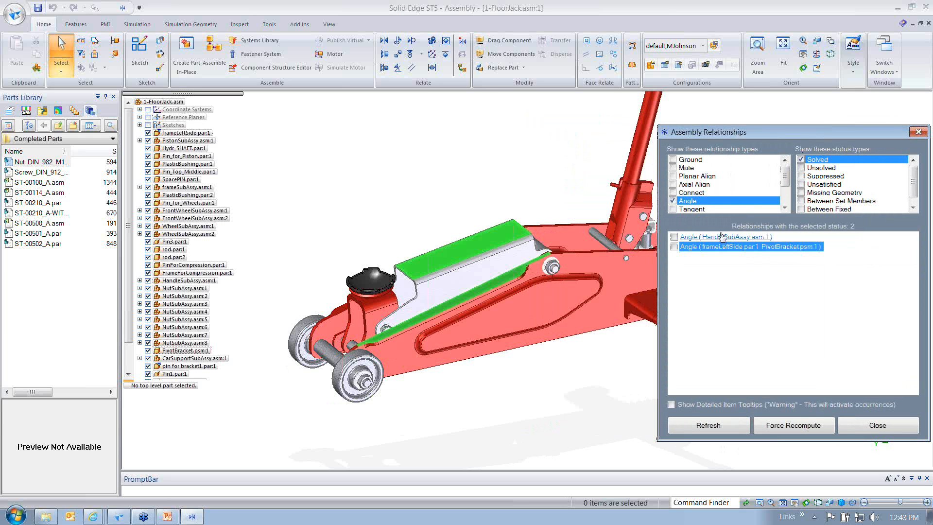
pyautogui.click(720, 238)
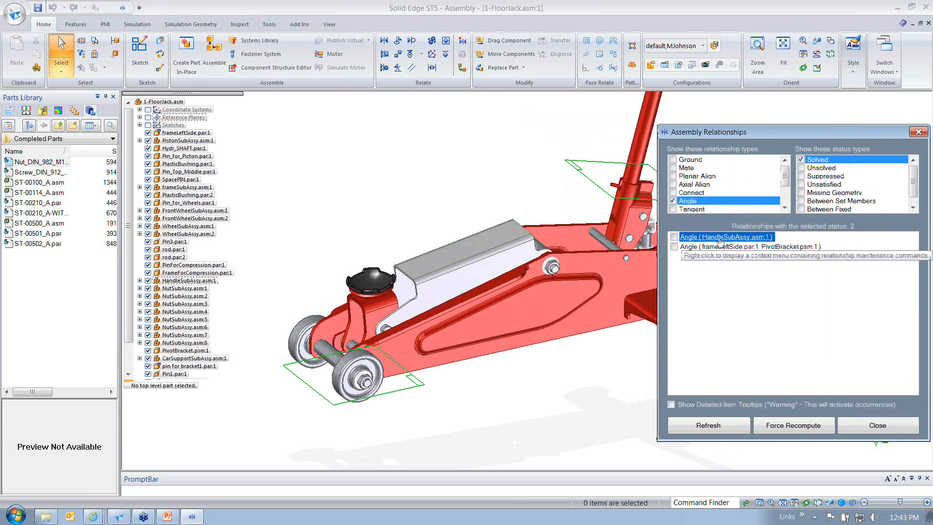
pyautogui.click(698, 246)
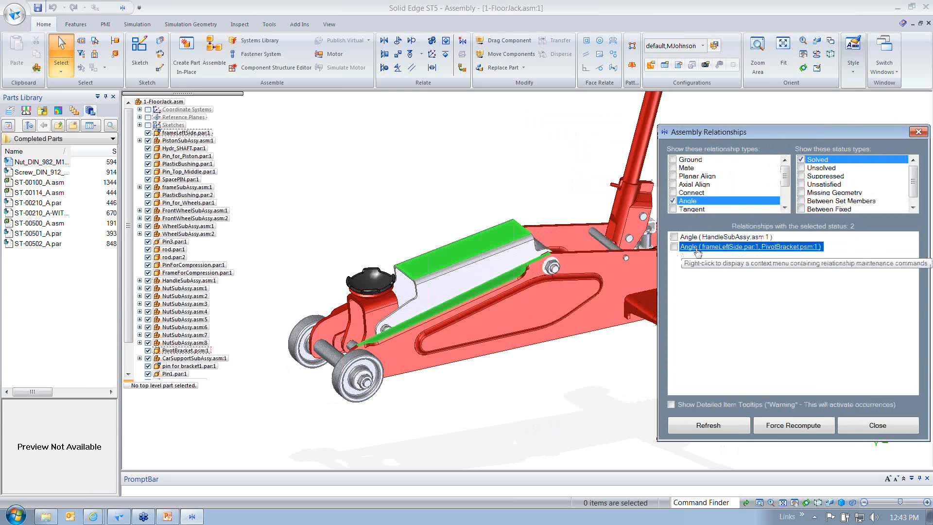
# Mark the Angle relationship between frameLeftSide.par:1 and PivotBracket.psm:1 and select its components in the assembly
pyautogui.click(673, 247)
pyautogui.rightClick(700, 270)
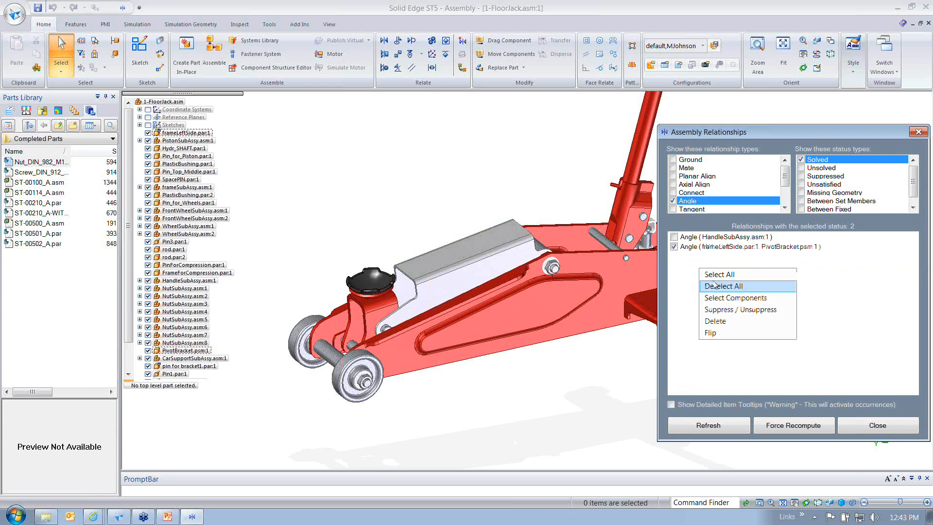
pyautogui.click(722, 298)
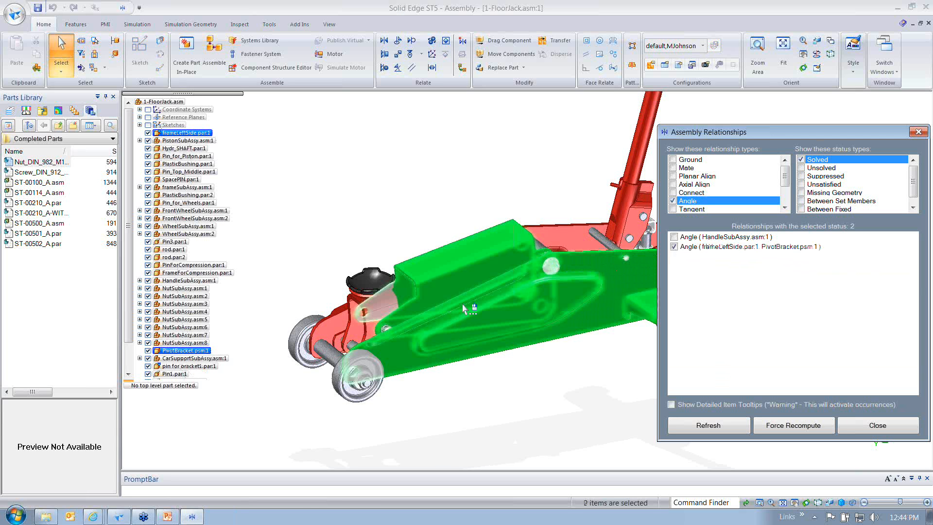
# Set the angle relationship between PivotBracket.psm:1 and frameLeftSide.par:1 to 20 degrees
pyautogui.click(185, 350)
pyautogui.click(188, 425)
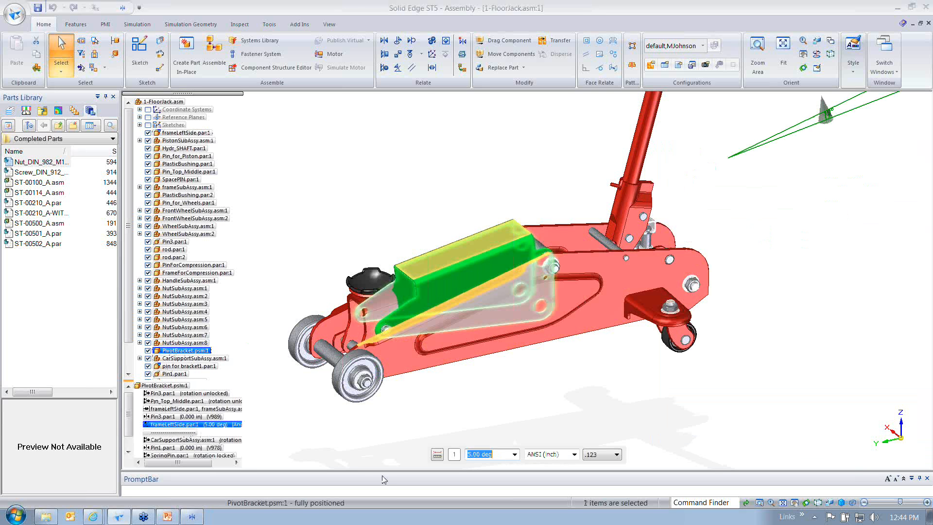
pyautogui.write('20')
pyautogui.press('Return')
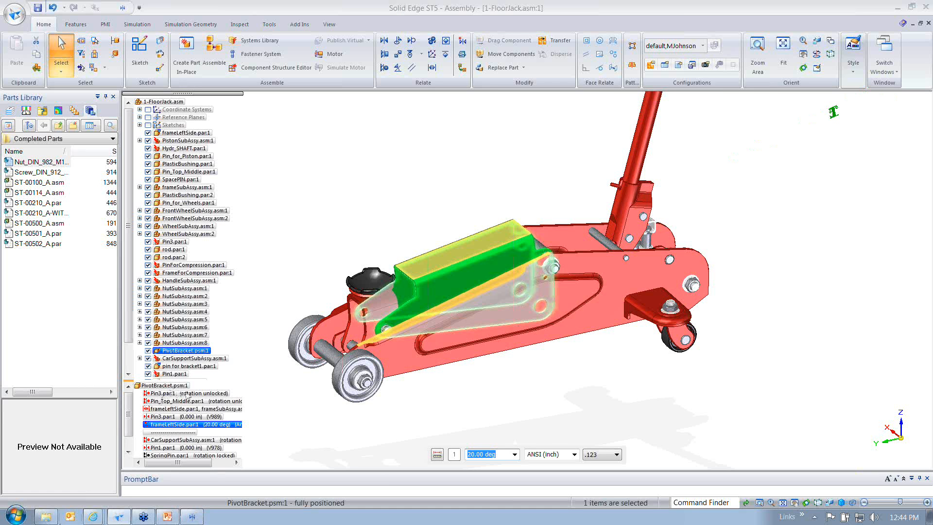
# List all relationship types with only the Unsolved status in the browser, and highlight the mate between rod.par:1 and frameLeftSide.par:1
pyautogui.click(192, 516)
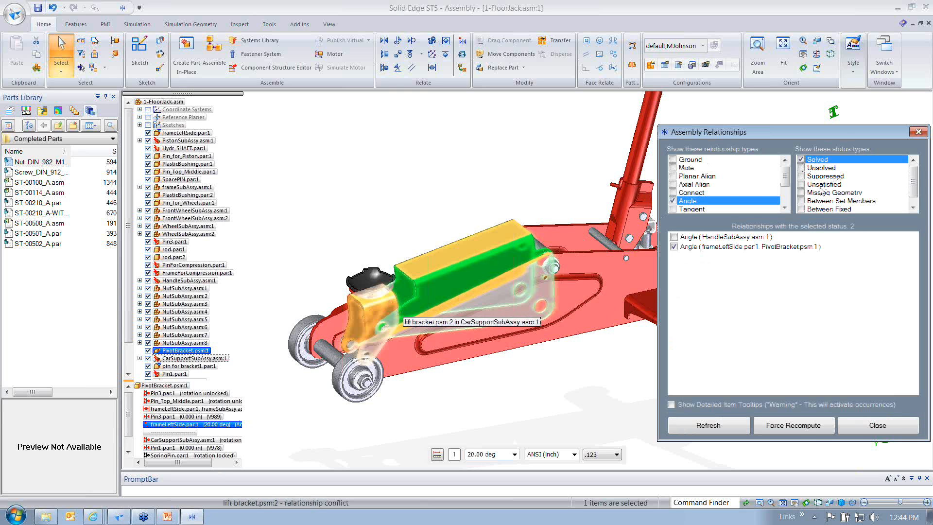
pyautogui.rightClick(736, 181)
pyautogui.click(743, 184)
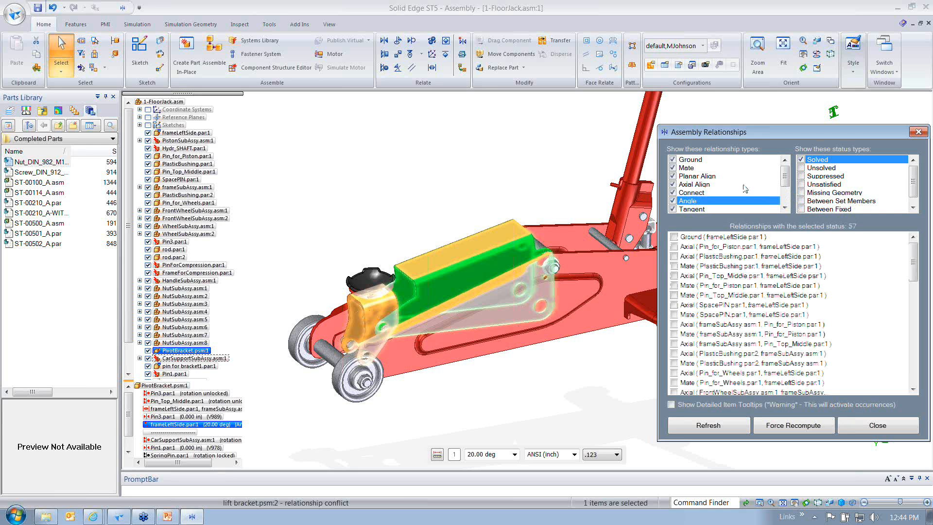
pyautogui.click(800, 160)
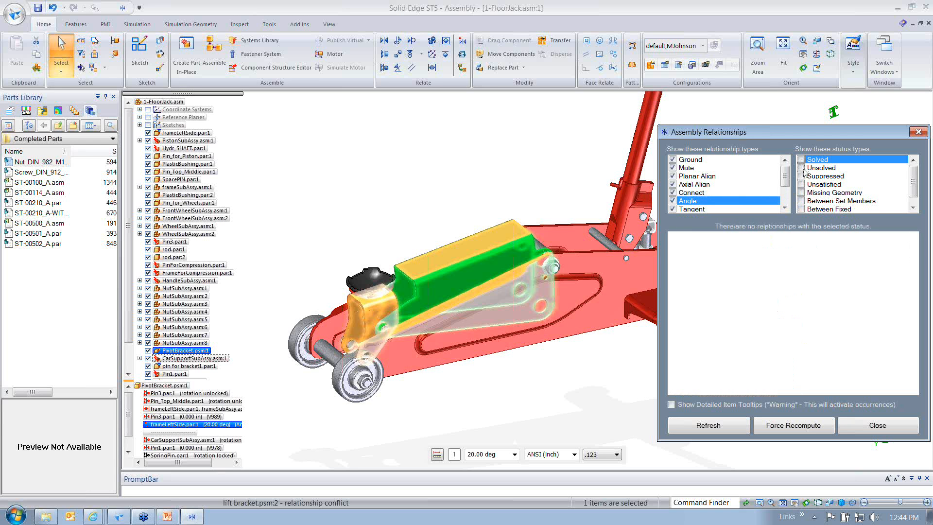
pyautogui.click(800, 167)
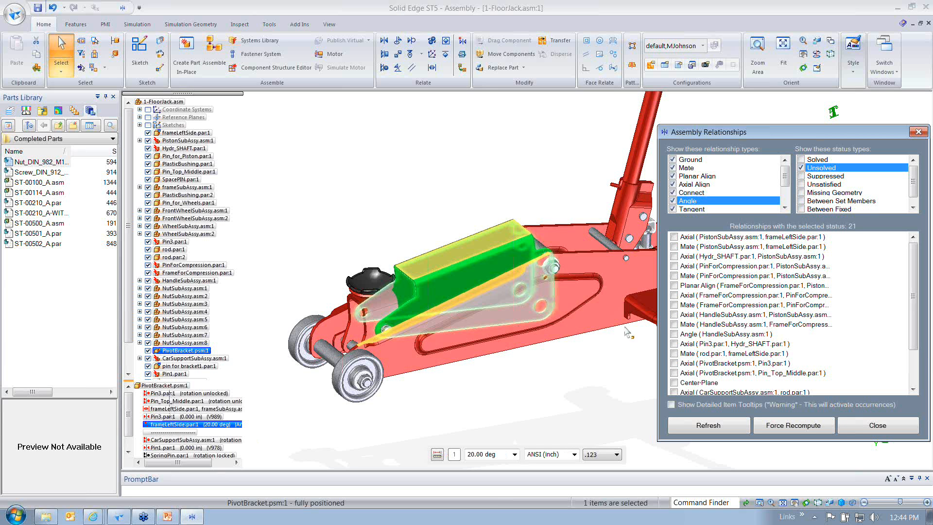
pyautogui.click(734, 354)
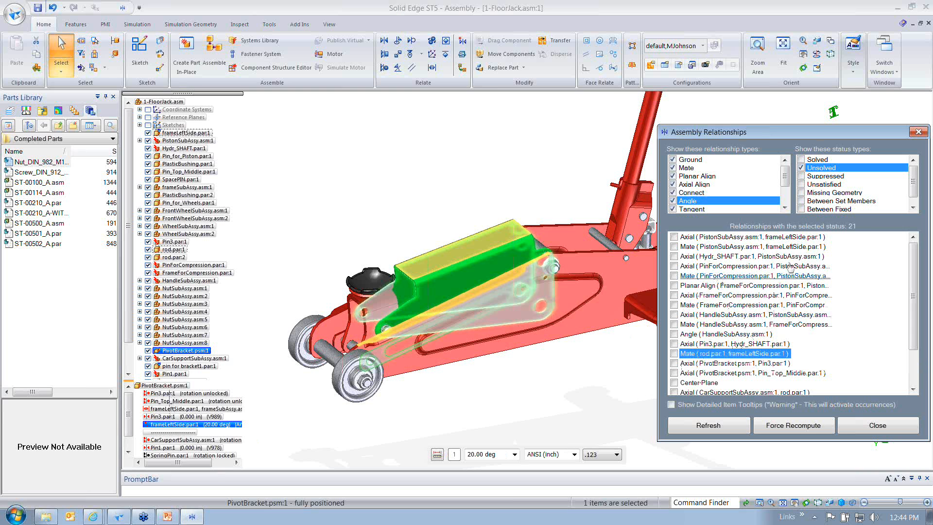
# Filter the list to Unsatisfied relationships, suppress the Angle relationship between frameLeftSide.par:1 and PivotBracket.psm:1, and clear the assembly selection
pyautogui.click(801, 168)
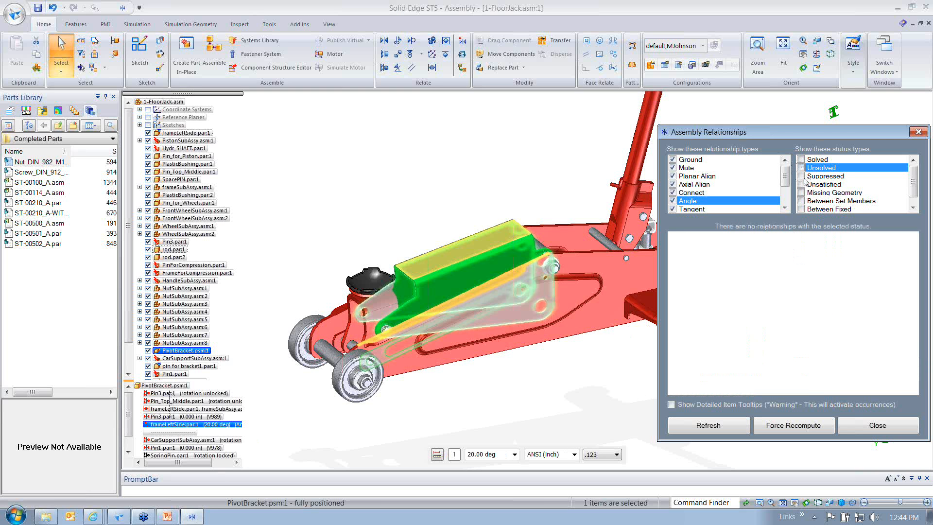
pyautogui.click(801, 184)
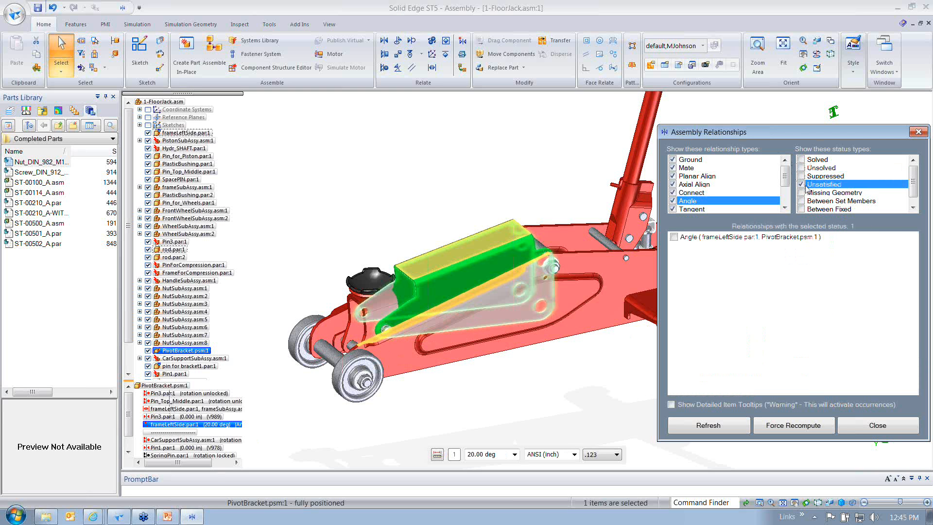
pyautogui.click(704, 239)
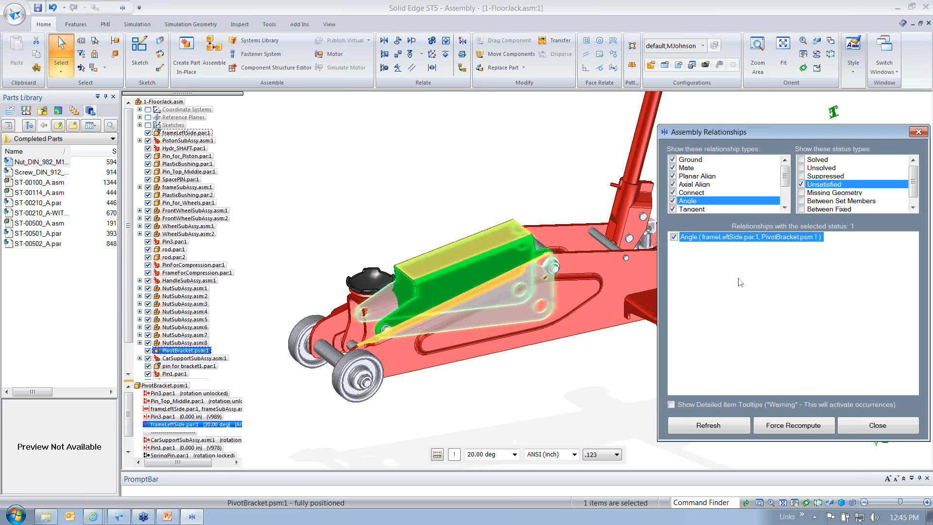
pyautogui.rightClick(713, 267)
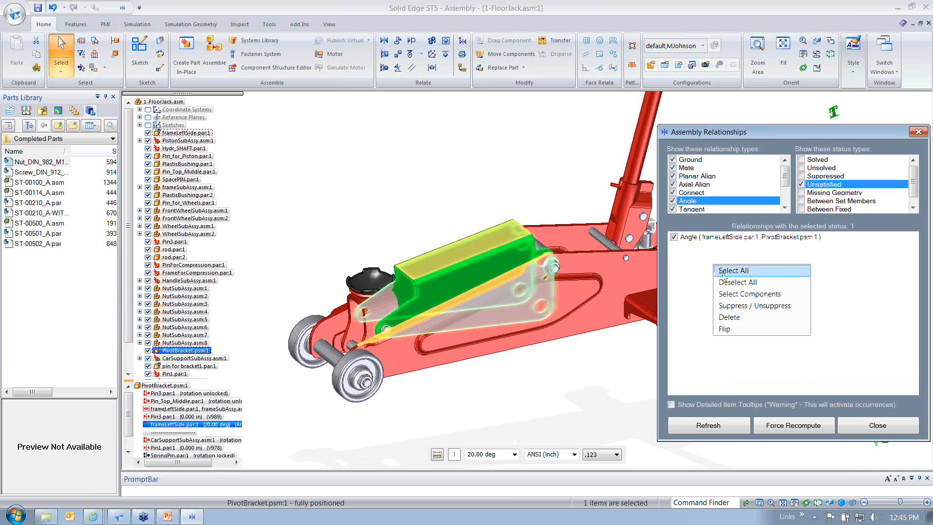
pyautogui.click(734, 306)
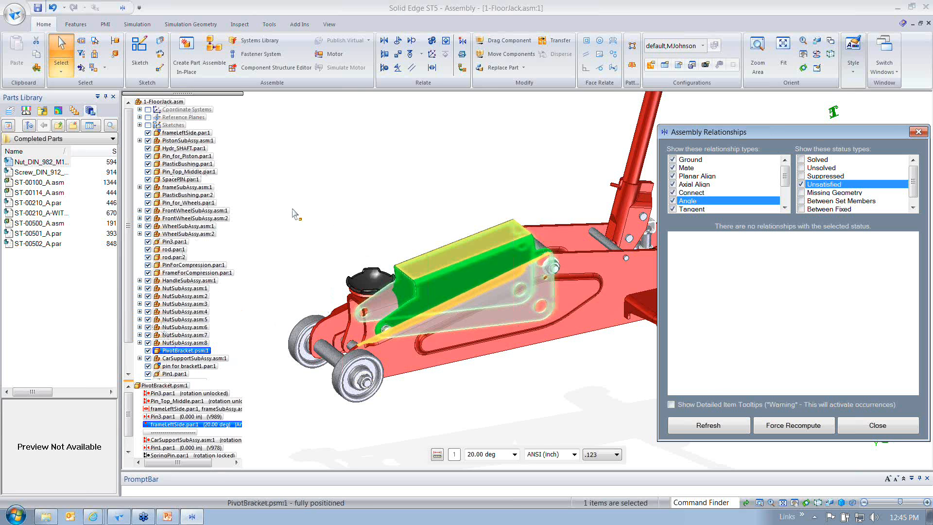
pyautogui.press('Escape')
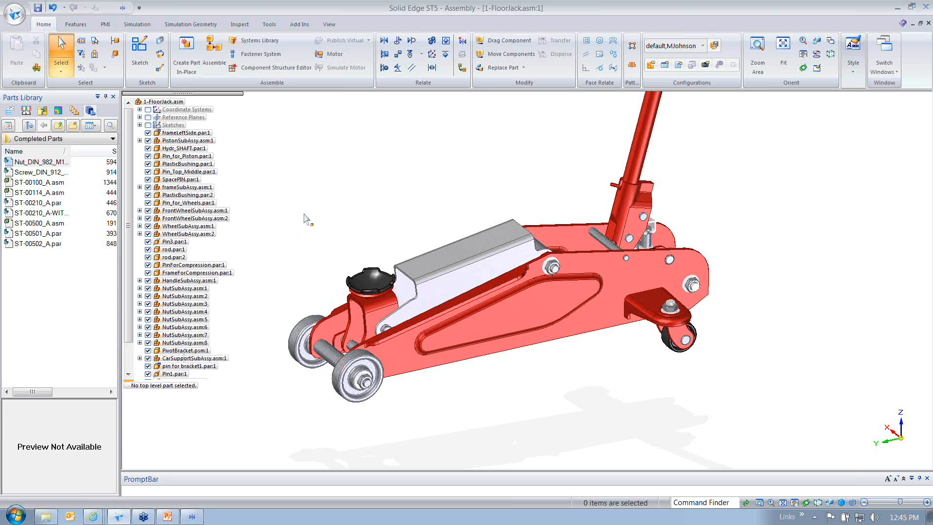
# Filter the relationship browser to show only Ground relationships with the Solved status
pyautogui.click(191, 516)
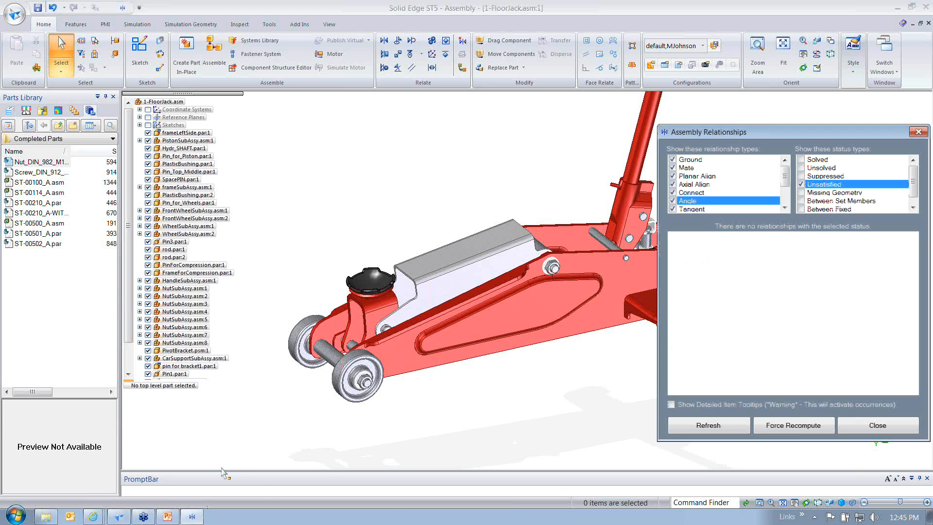
pyautogui.rightClick(747, 184)
pyautogui.click(760, 199)
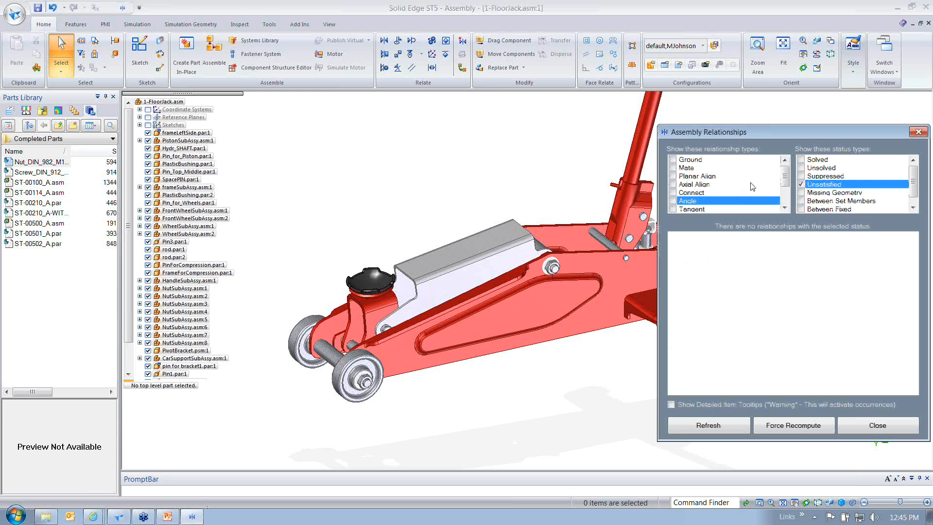
pyautogui.click(672, 159)
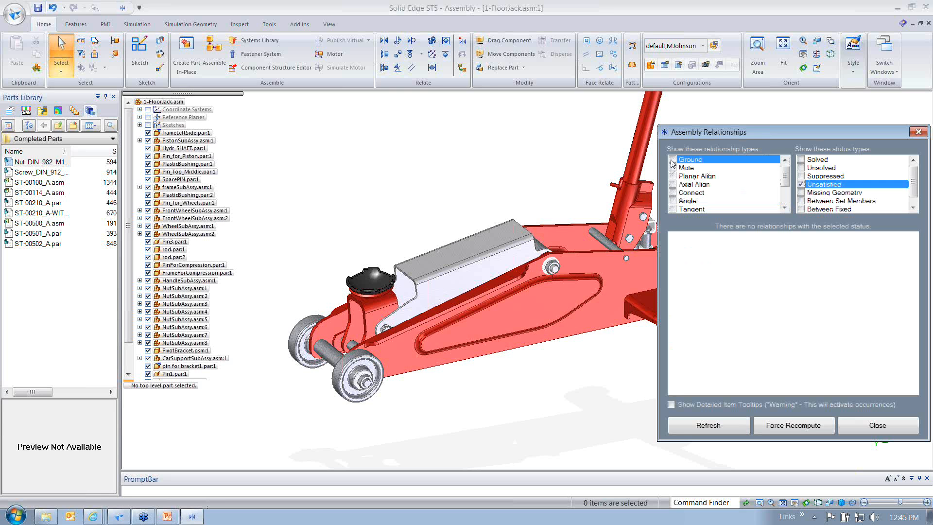
pyautogui.click(800, 184)
pyautogui.click(800, 160)
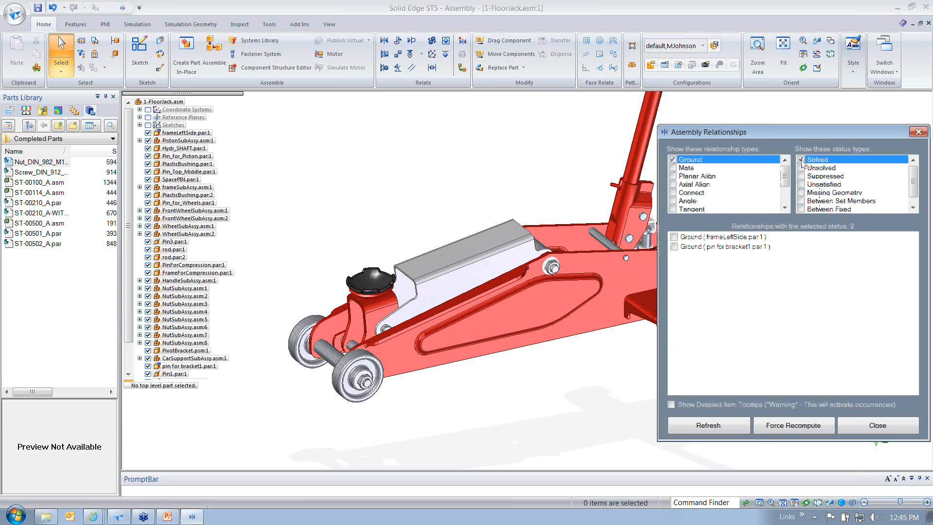
# Highlight each listed Ground relationship in the model, and delete the one on pin for bracket1.par:1
pyautogui.click(721, 247)
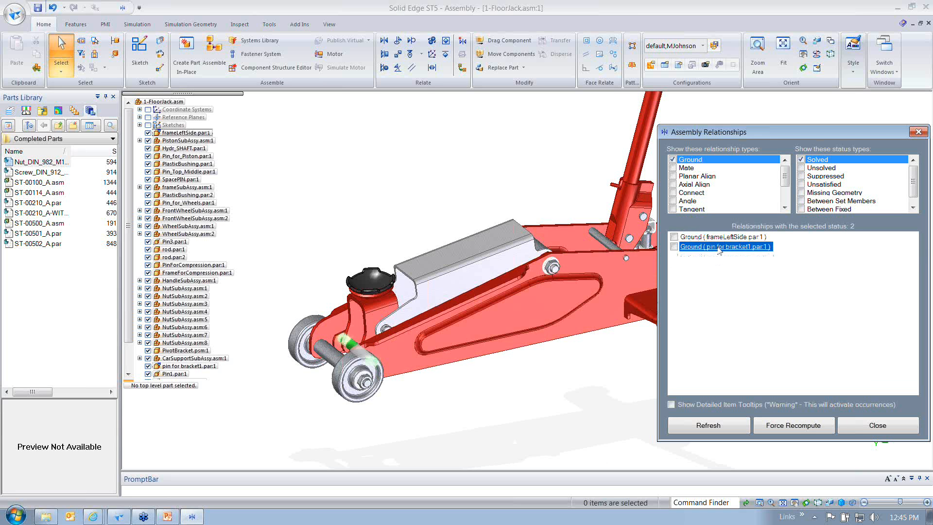
pyautogui.click(720, 237)
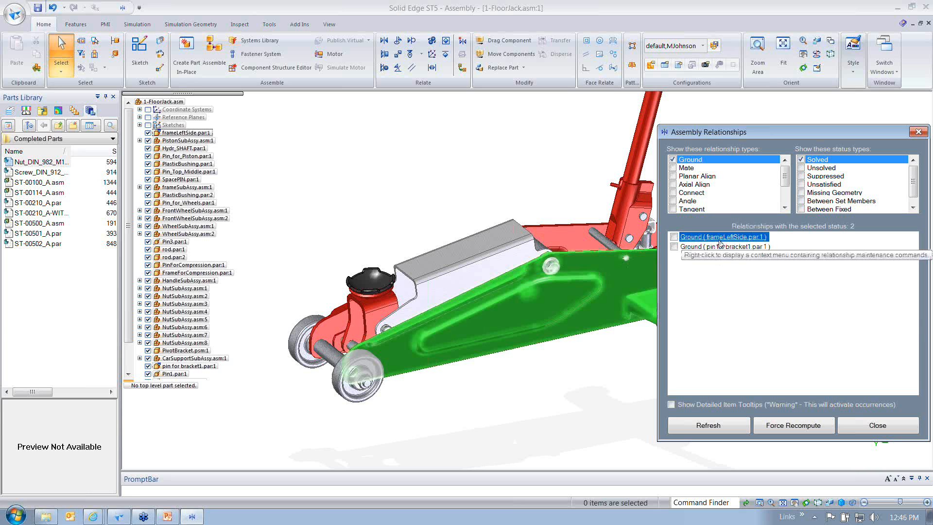
pyautogui.click(720, 246)
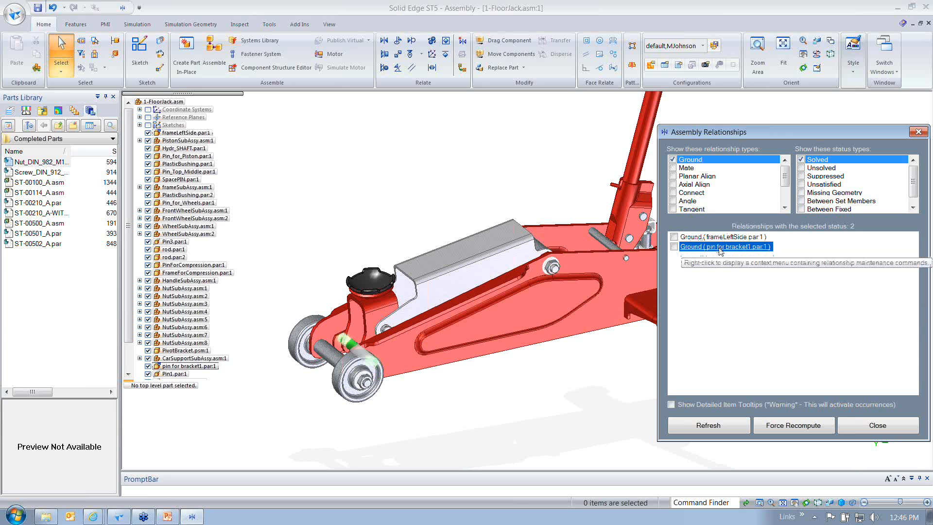
pyautogui.click(673, 247)
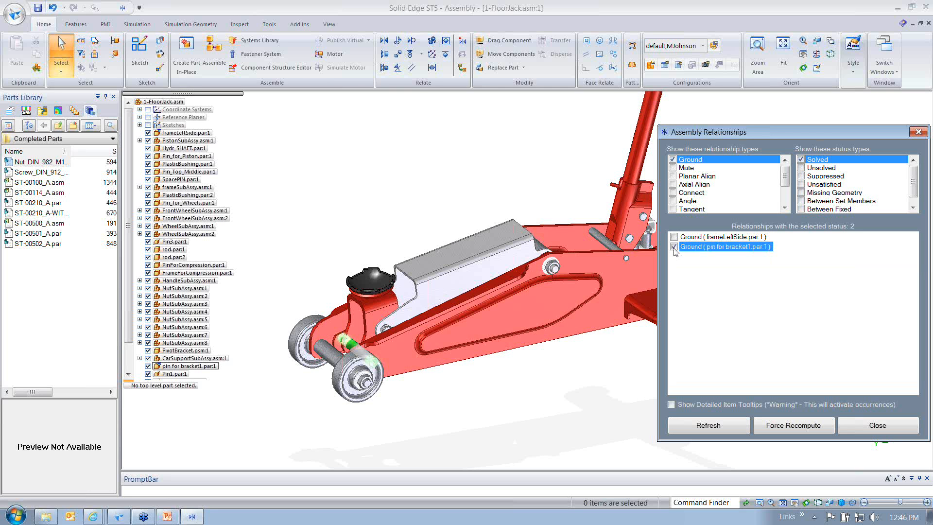
pyautogui.rightClick(701, 278)
pyautogui.click(734, 317)
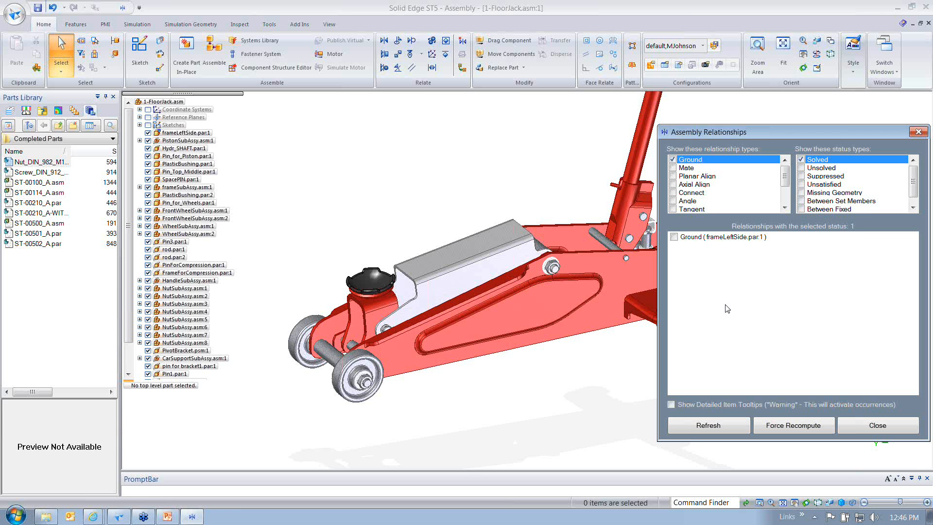
# Include all relationship types in the browser's list of Solved relationships
pyautogui.rightClick(730, 185)
pyautogui.click(750, 189)
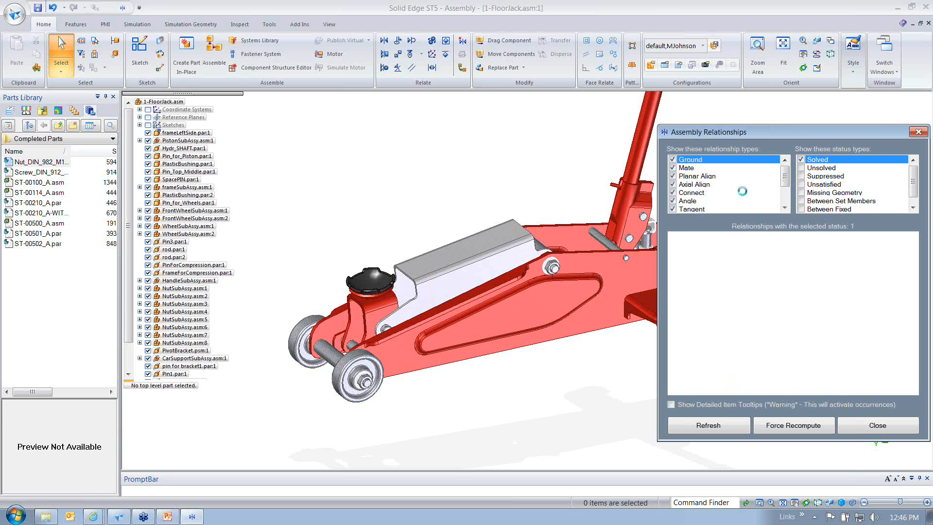
# Filter the list to Suppressed relationships only and highlight each listed relationship in the model
pyautogui.click(801, 159)
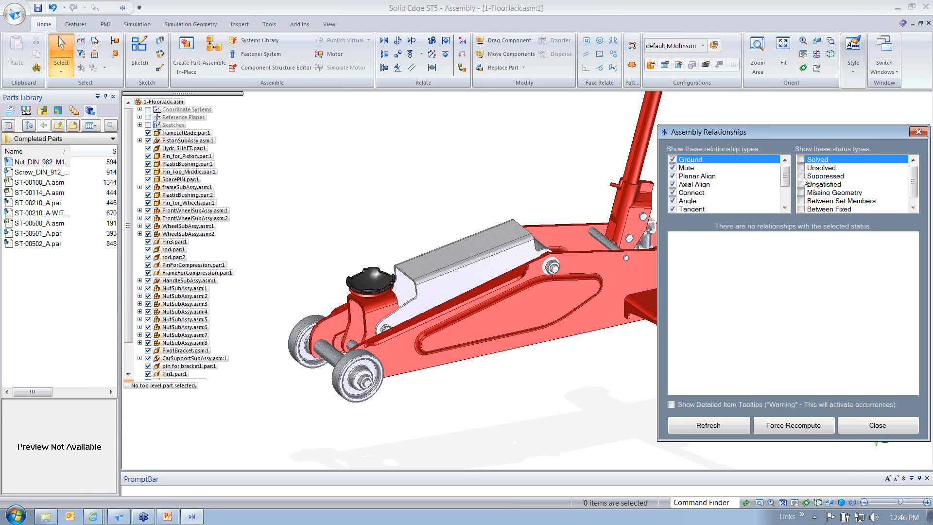
pyautogui.click(801, 176)
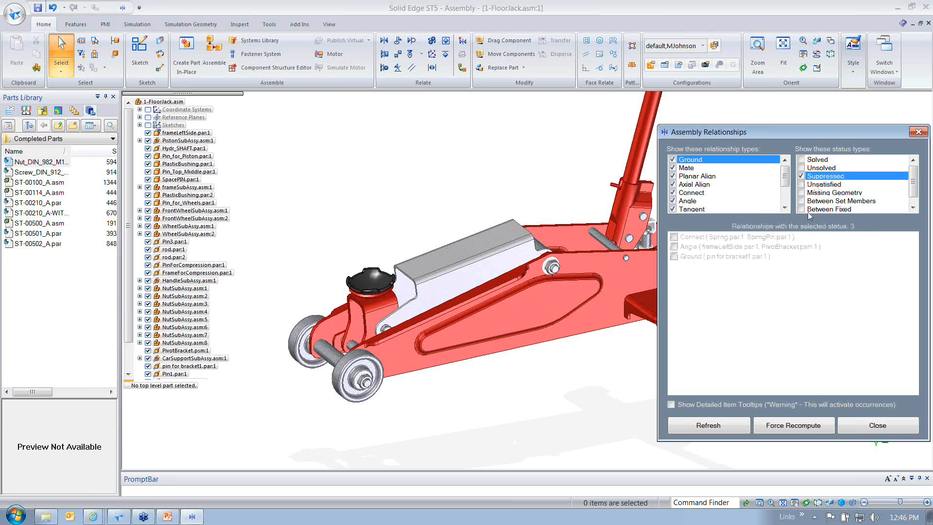
pyautogui.click(719, 237)
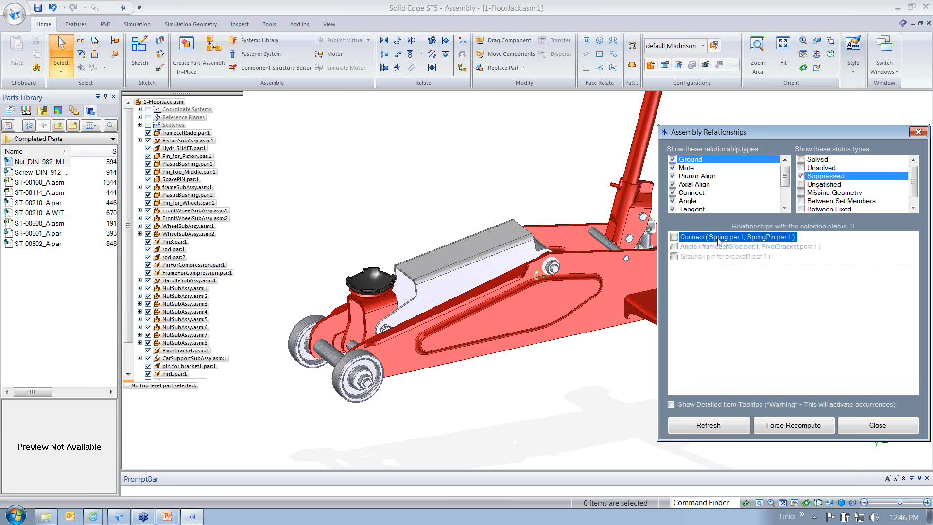
pyautogui.click(715, 246)
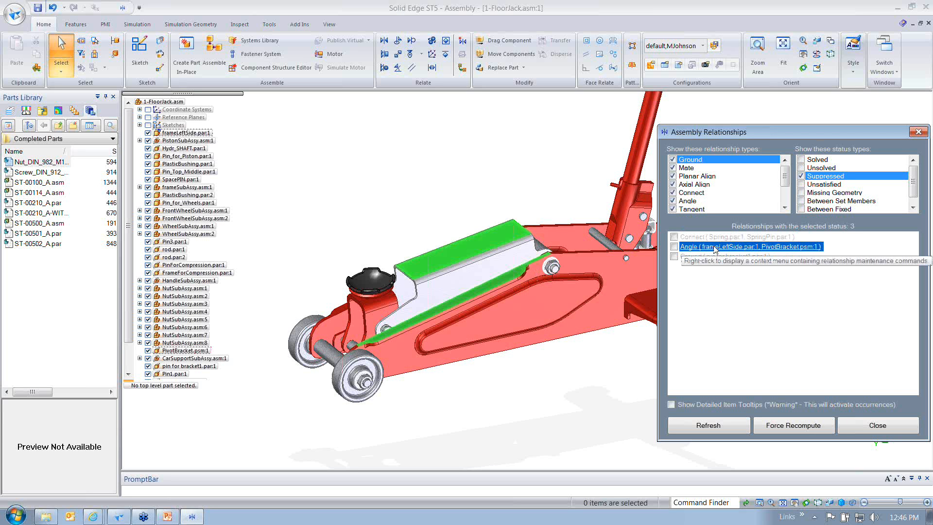
pyautogui.click(726, 291)
pyautogui.click(724, 257)
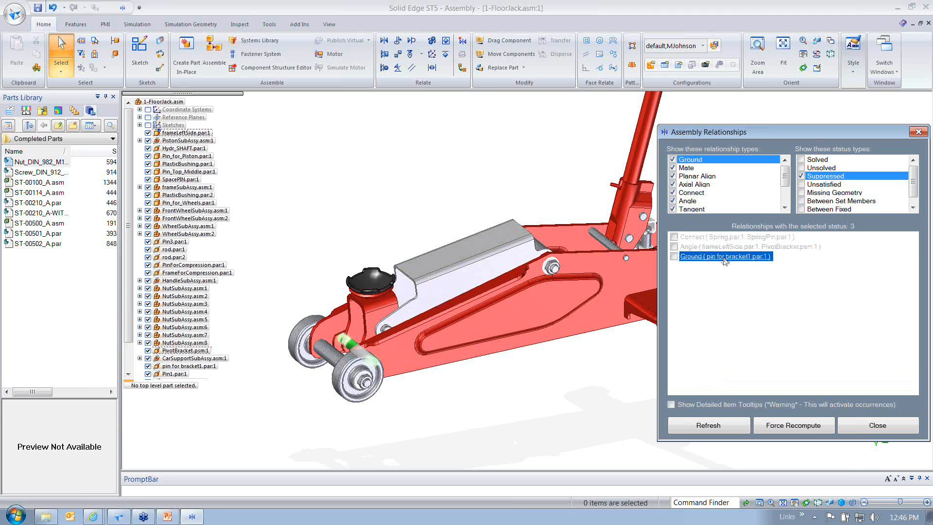
# Unsuppress the Angle relationship between frameLeftSide.par:1 and PivotBracket.psm:1, and close the relationship browser
pyautogui.click(674, 246)
pyautogui.rightClick(707, 288)
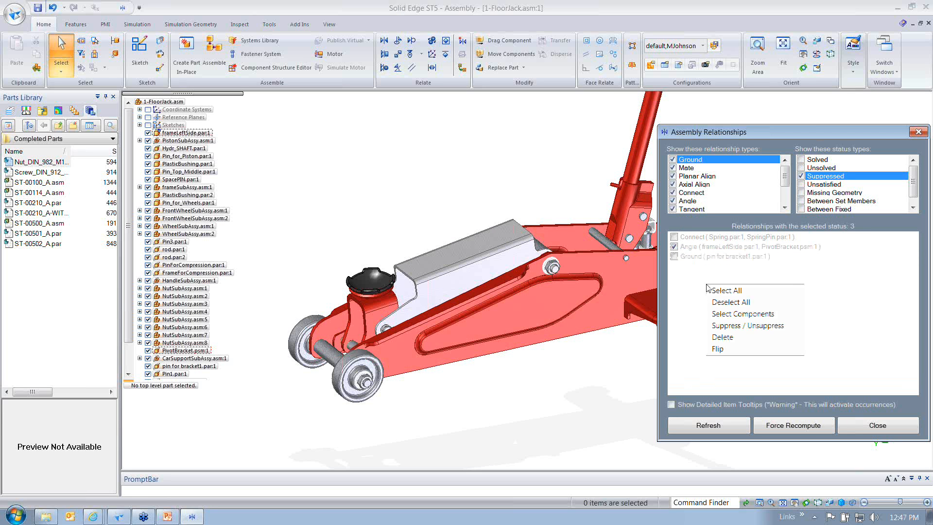
pyautogui.click(737, 326)
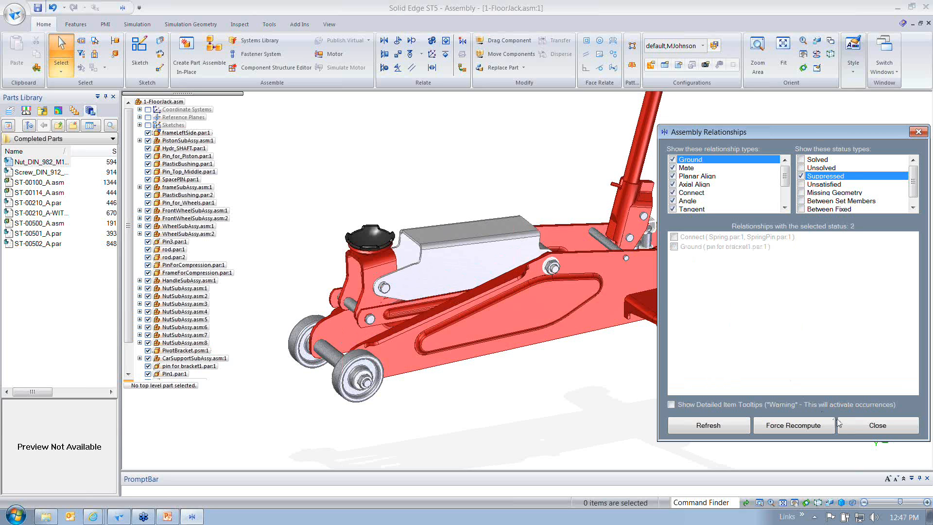
pyautogui.click(872, 428)
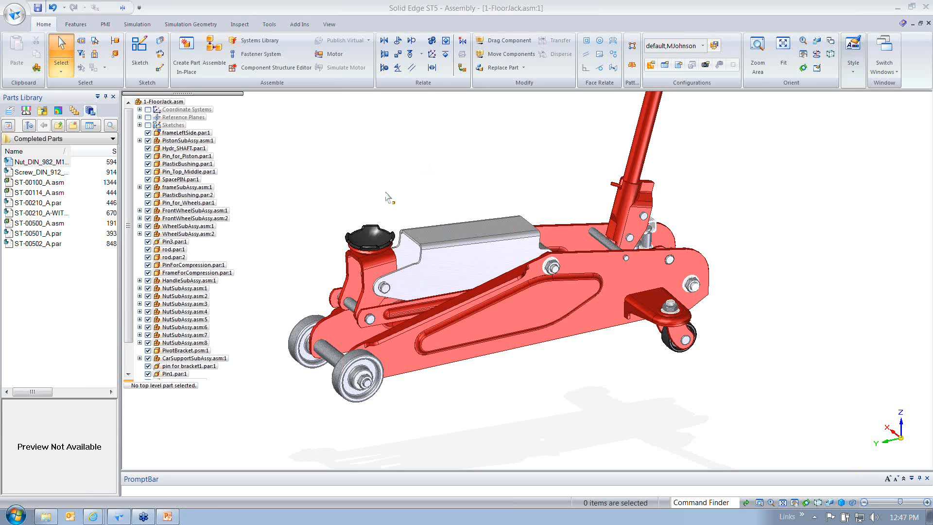
# Set PivotBracket.psm:1's Angle relationship to frameLeftSide.par:1 to 5 degrees, return it to 20 degrees, and clear the selection
pyautogui.click(457, 267)
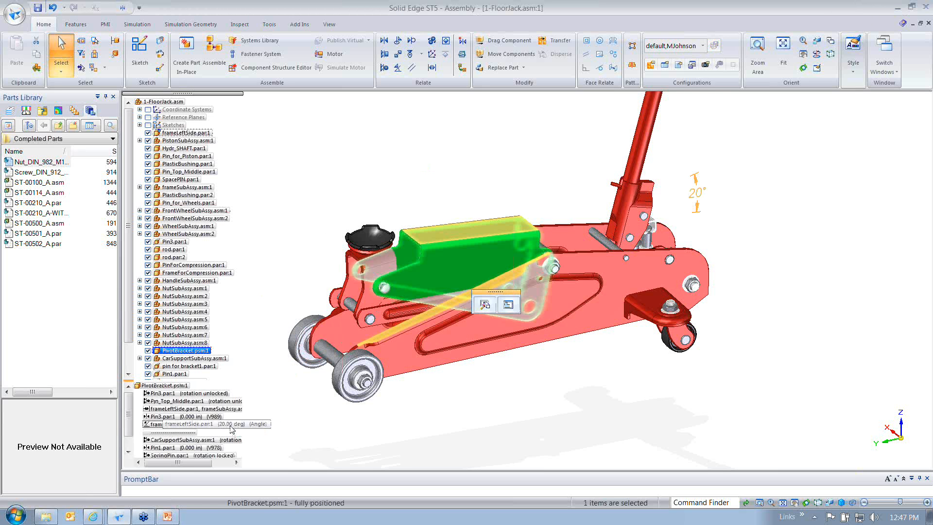
pyautogui.click(231, 425)
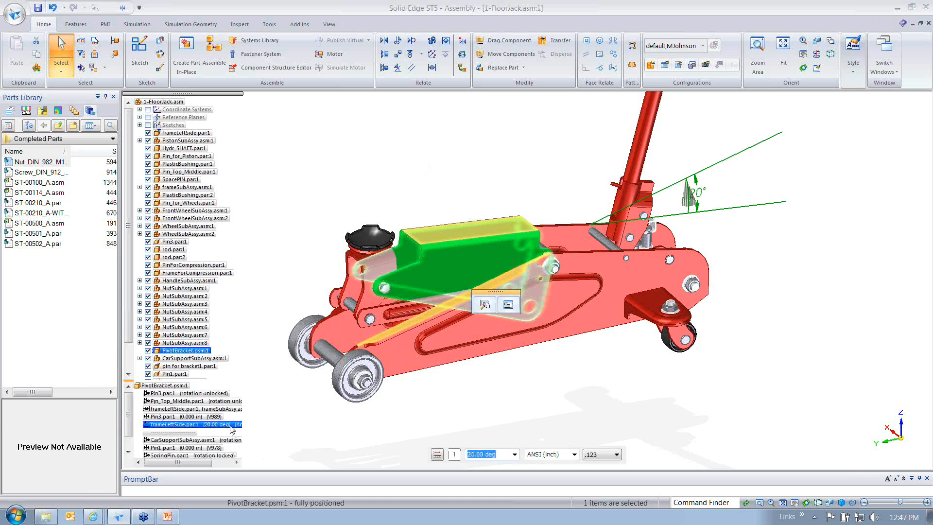
pyautogui.write('5')
pyautogui.press('Return')
pyautogui.write('20')
pyautogui.press('Return')
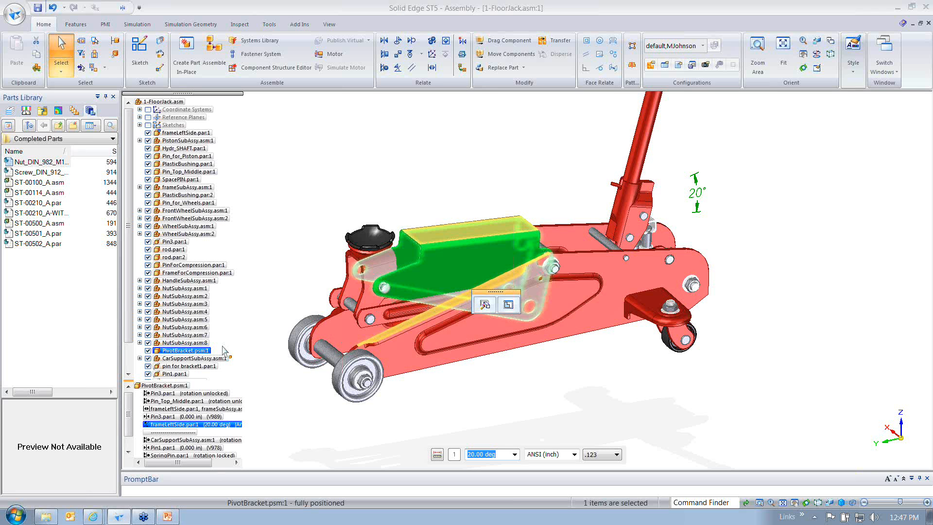
pyautogui.click(339, 153)
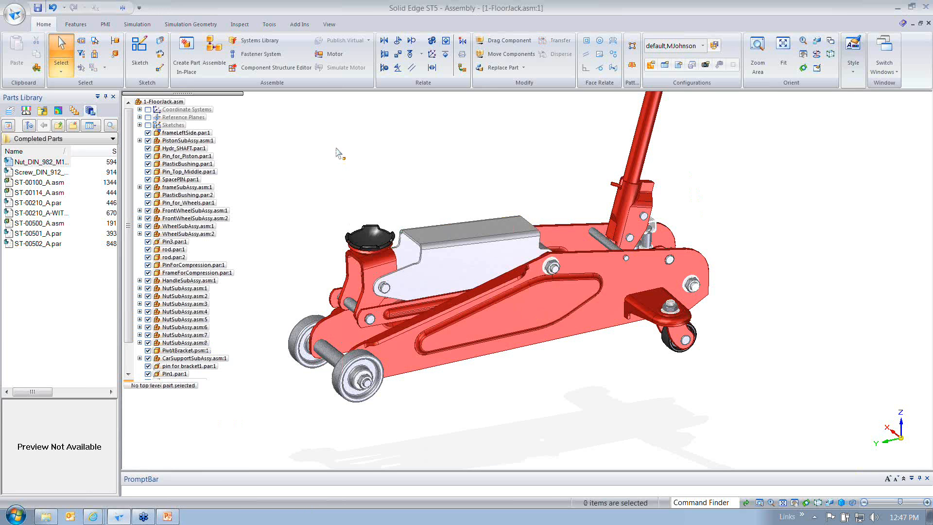
# Set the Angle relationship between PivotBracket.psm:1 and frameLeftSide.par:1 to 5 degrees and clear the selection
pyautogui.click(425, 278)
pyautogui.click(223, 426)
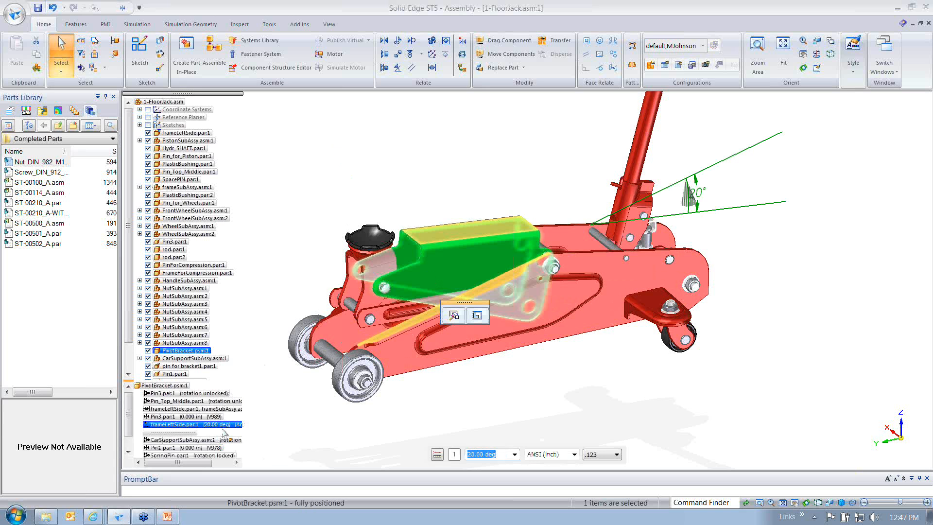
pyautogui.write('5')
pyautogui.press('Return')
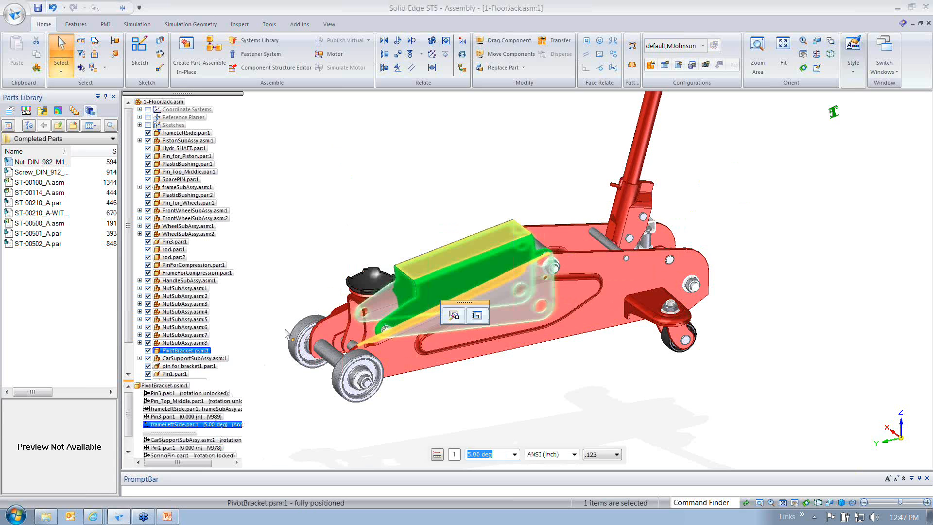
pyautogui.click(321, 265)
# Unsuppress the Ground relationship on pin for bracket1.par:1 and clear the selection
pyautogui.click(347, 345)
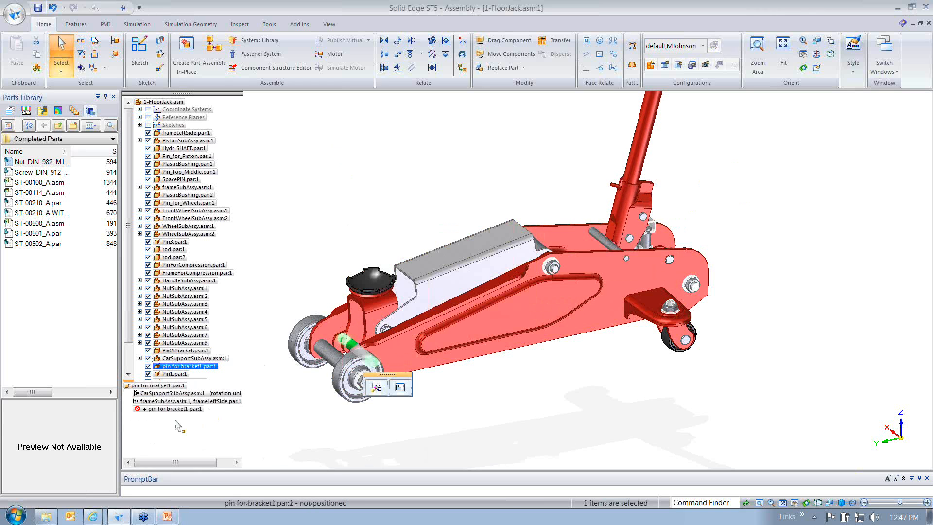
pyautogui.click(179, 409)
pyautogui.rightClick(179, 408)
pyautogui.click(208, 428)
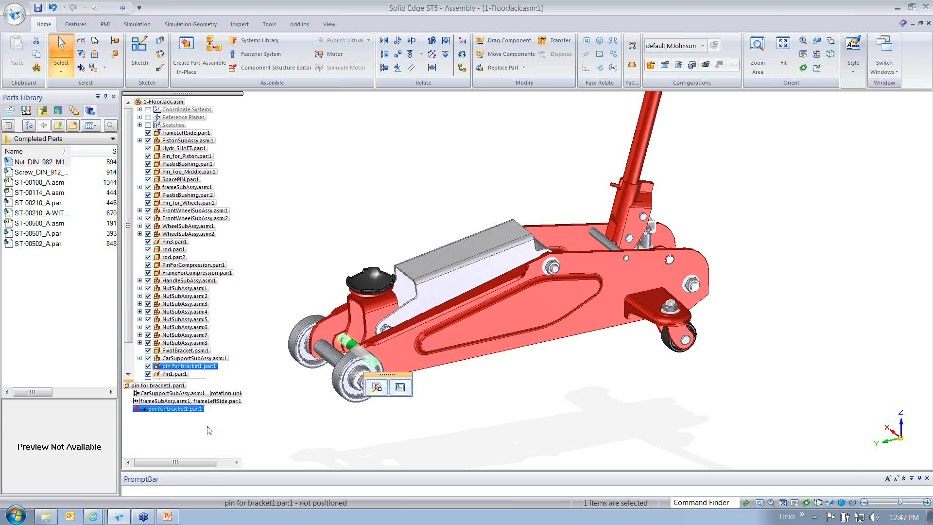
pyautogui.click(349, 218)
# Set the Angle relationship between PivotBracket.psm:1 and frameLeftSide.par:1 to 20 degrees and clear the selection
pyautogui.click(421, 296)
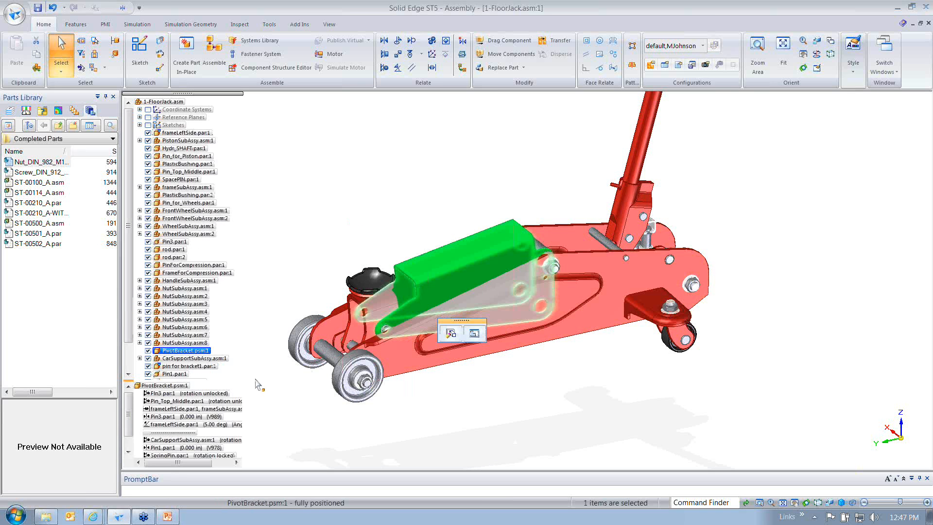
pyautogui.click(227, 424)
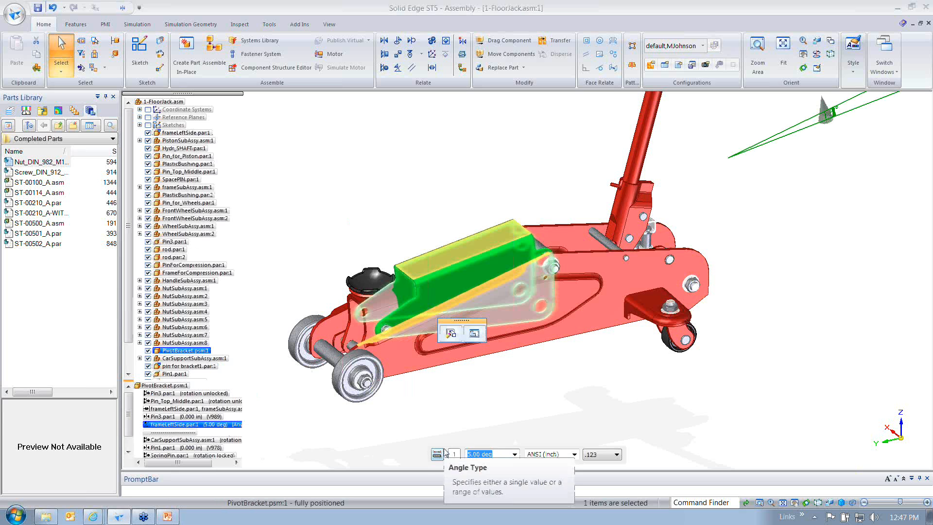
pyautogui.write('20')
pyautogui.press('Return')
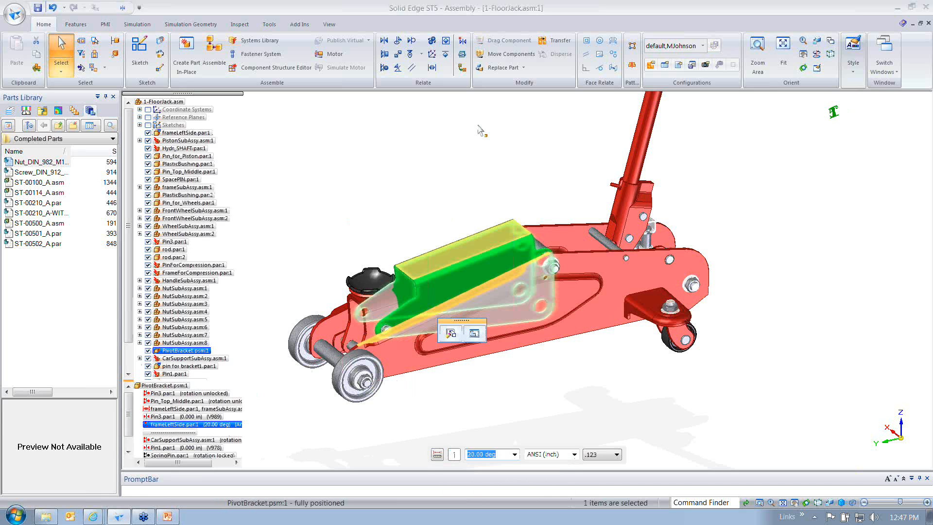
pyautogui.click(362, 165)
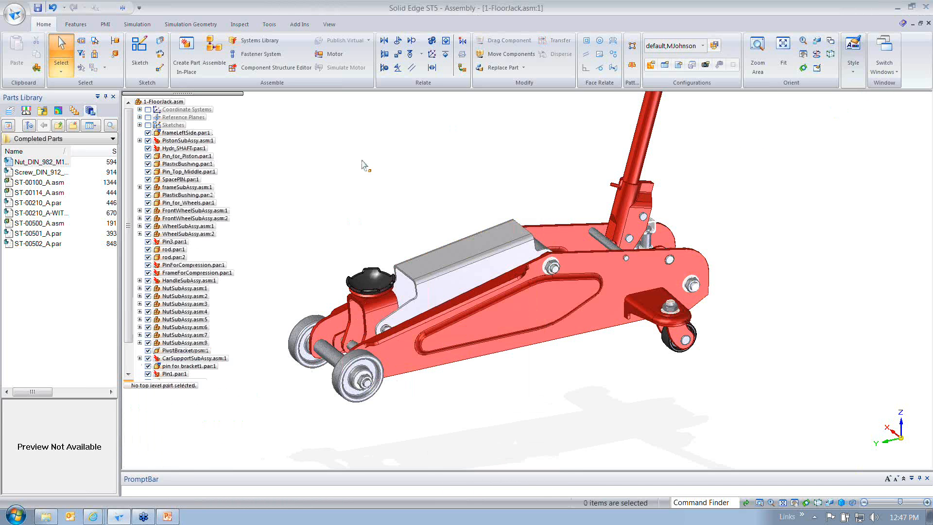
# Open the Assembly Relationships browser and list the relationships with the Solved status
pyautogui.click(501, 42)
pyautogui.click(122, 8)
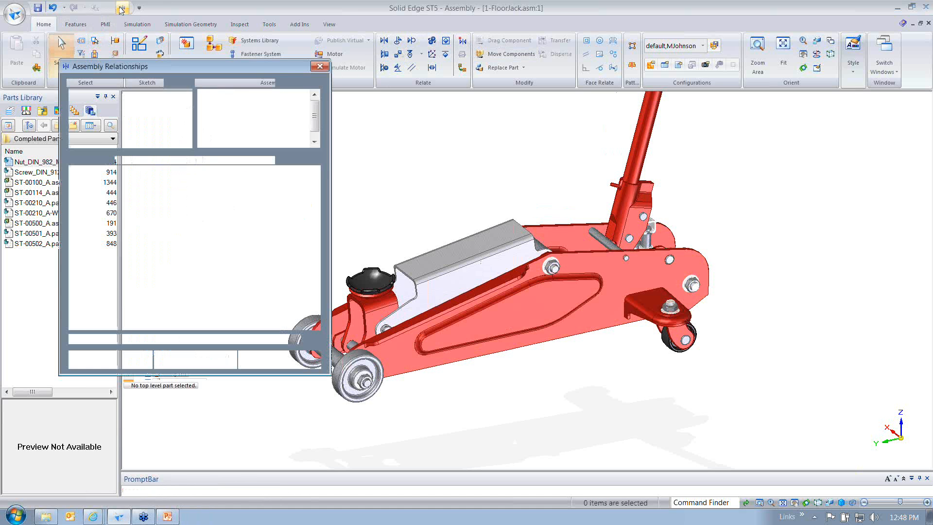
pyautogui.click(202, 94)
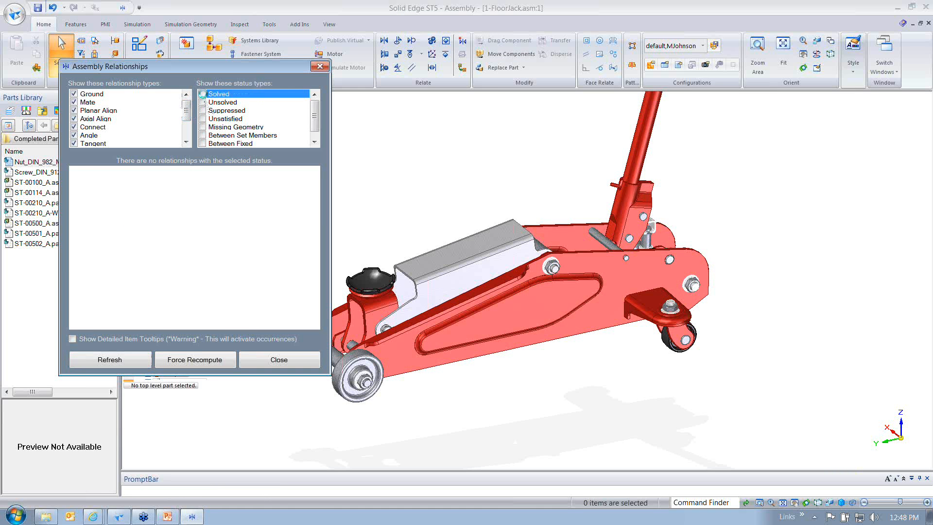
pyautogui.click(209, 102)
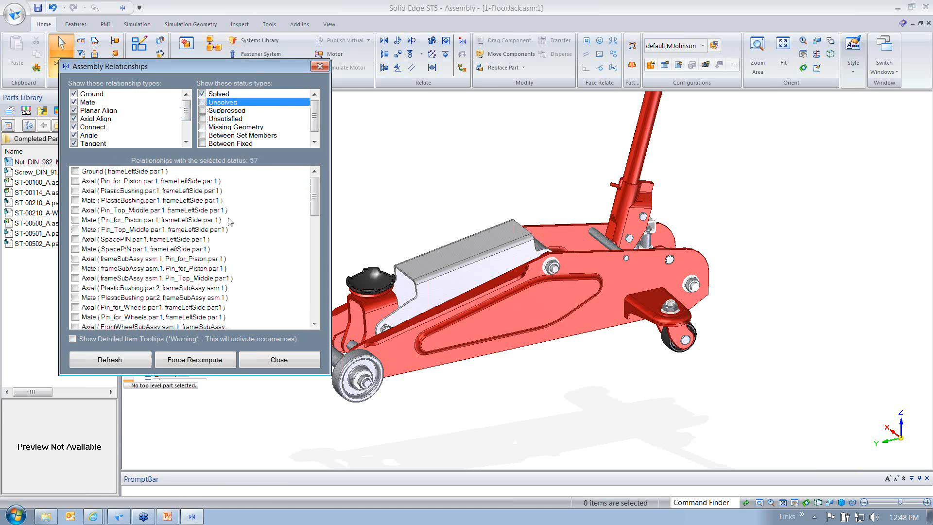
# Suppress all of the listed Solved relationships at once, and close the relationship browser
pyautogui.rightClick(269, 214)
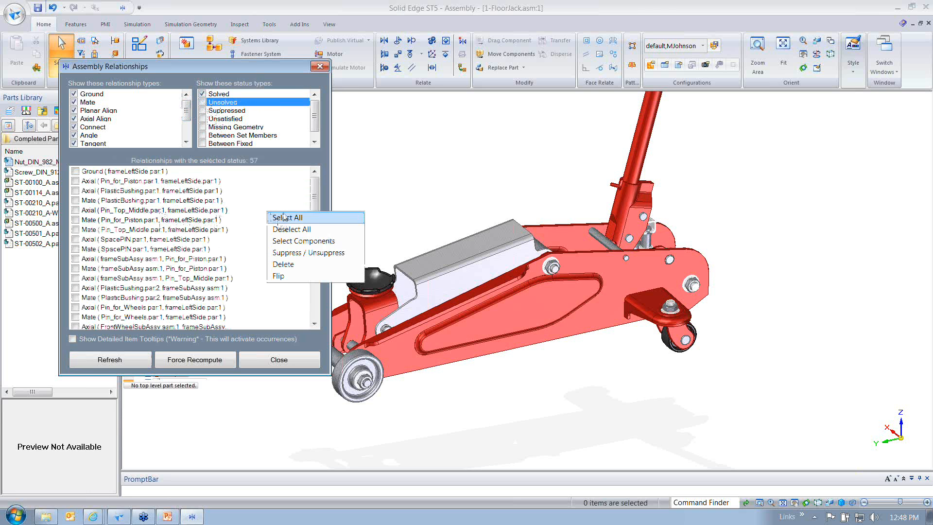
pyautogui.click(286, 229)
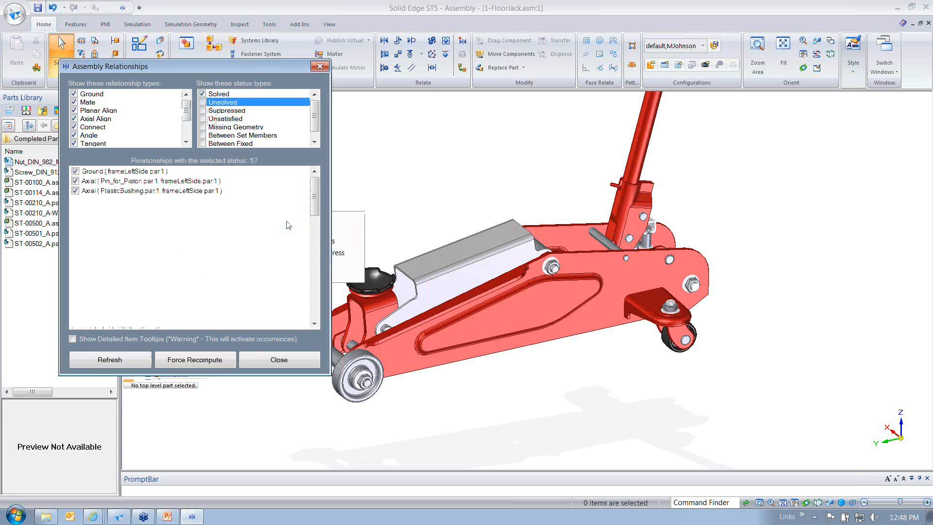
pyautogui.rightClick(265, 225)
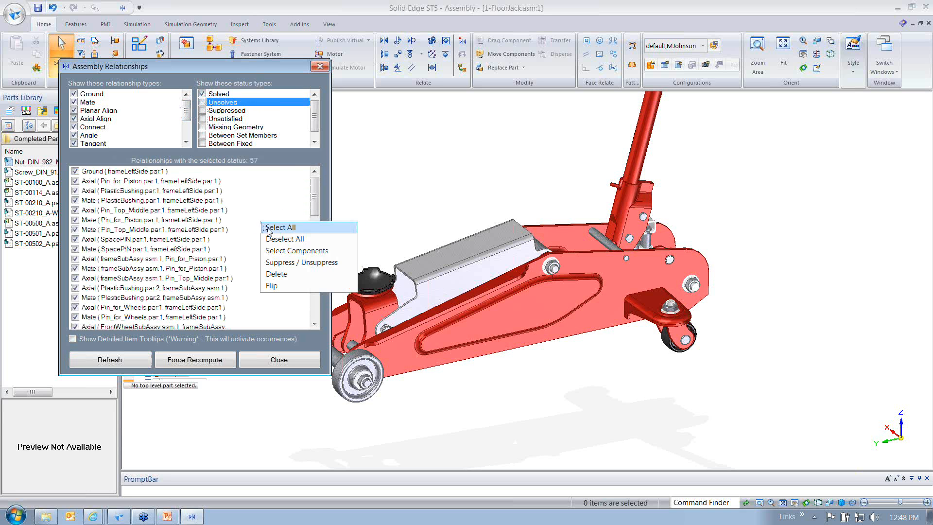
pyautogui.click(289, 258)
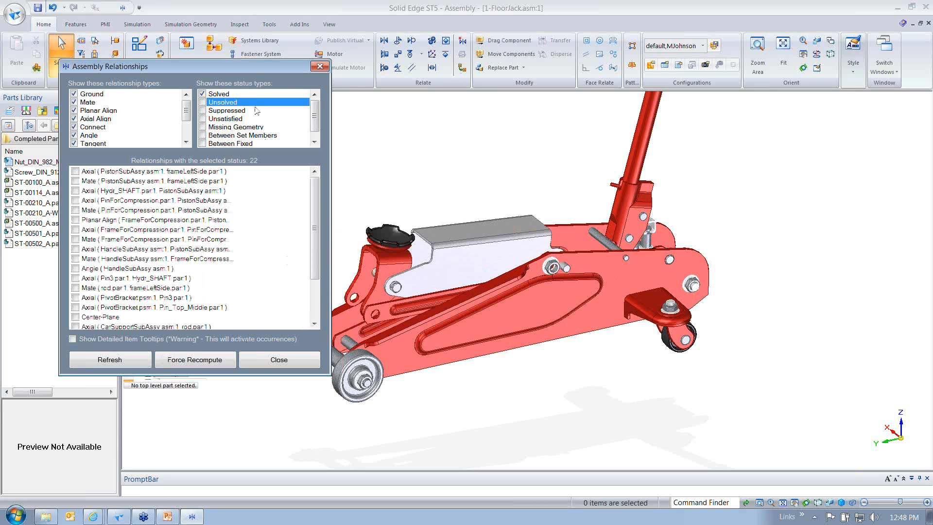
pyautogui.moveTo(250, 71); pyautogui.dragTo(643, 143)
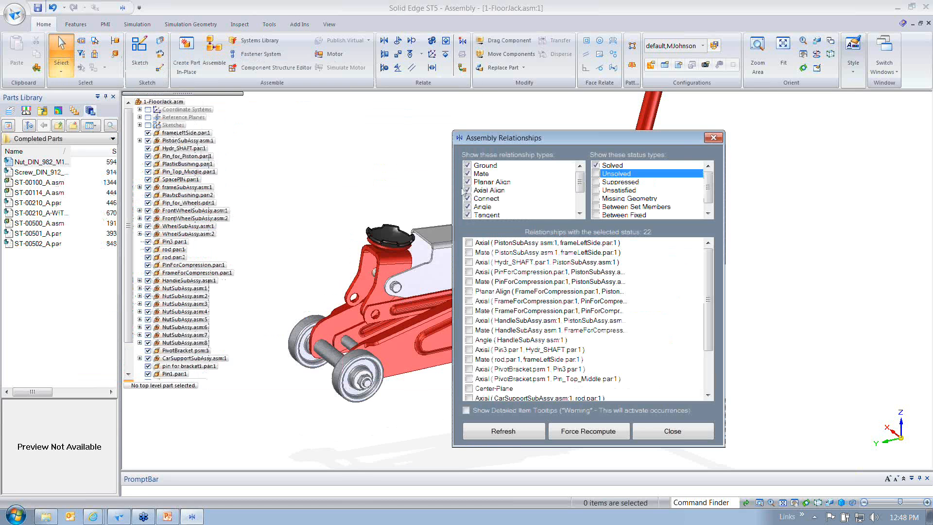
pyautogui.click(663, 430)
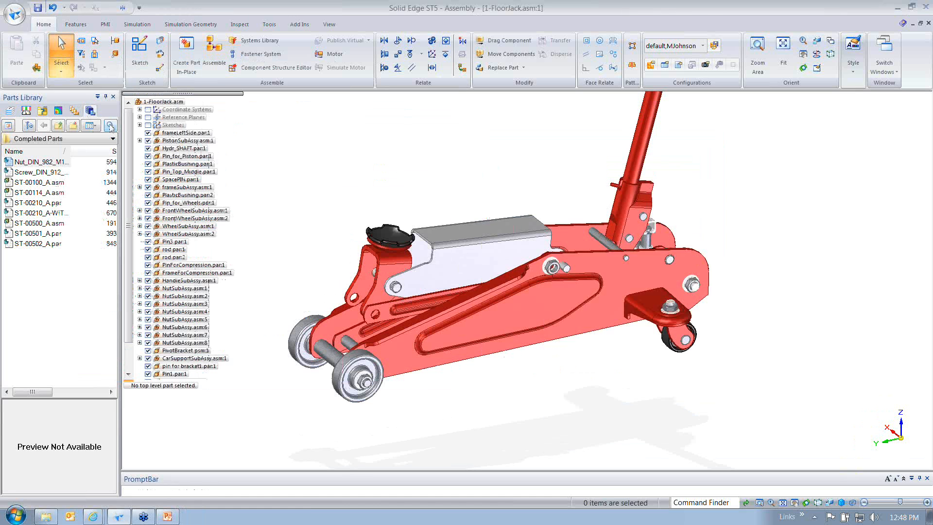
# Inspect the relationships of frameLeftSide.par:1 and Pin_Top_Middle.par:1, and clear the selection
pyautogui.click(172, 133)
pyautogui.click(182, 171)
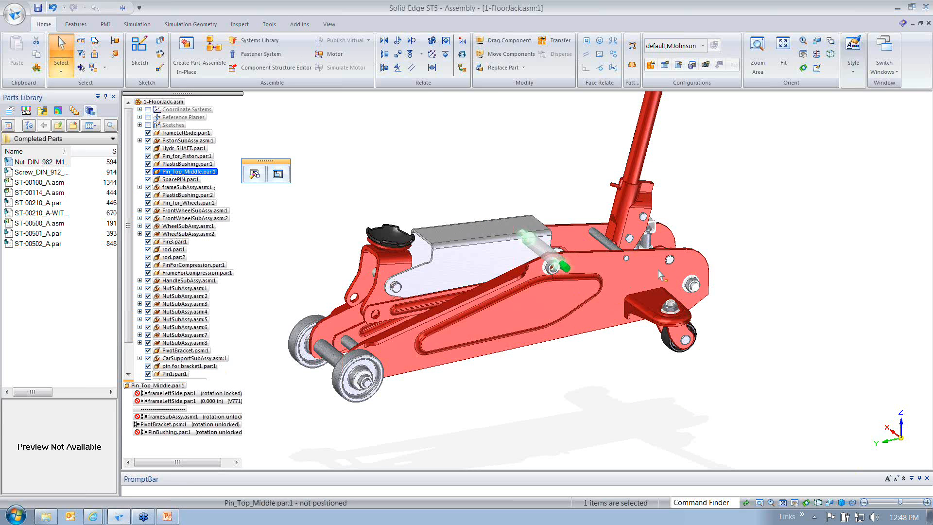
pyautogui.click(467, 154)
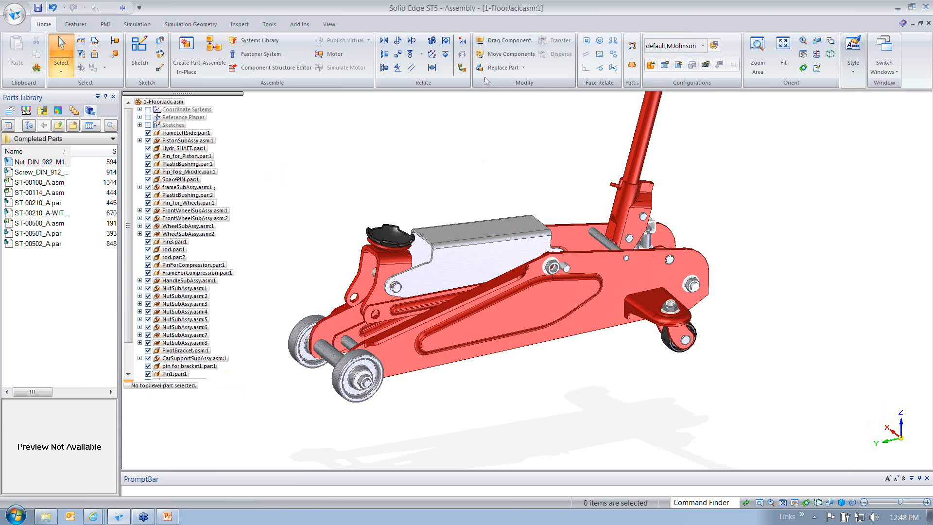
# List relationships of every status in the relationship browser and highlight the Axial one between PistonSubAssy.asm:1 and frameLeftSide.par:1
pyautogui.click(245, 41)
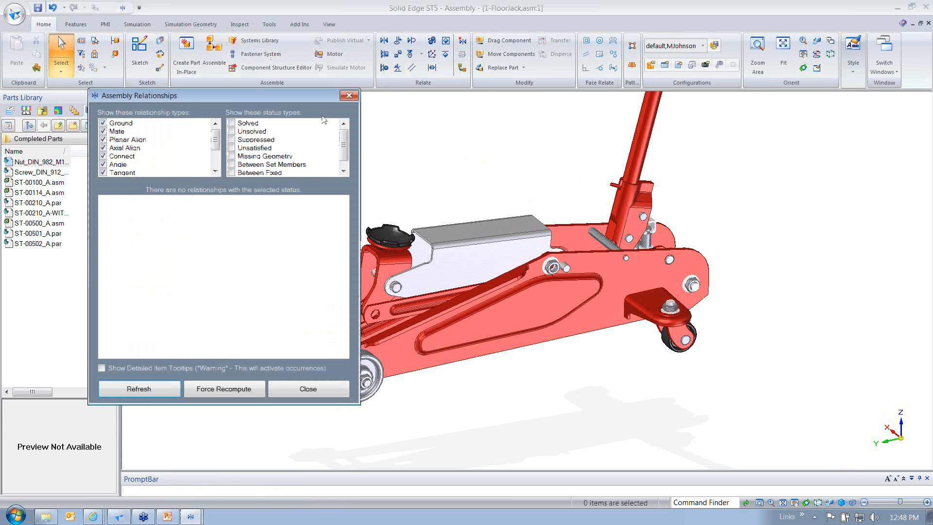
pyautogui.rightClick(343, 140)
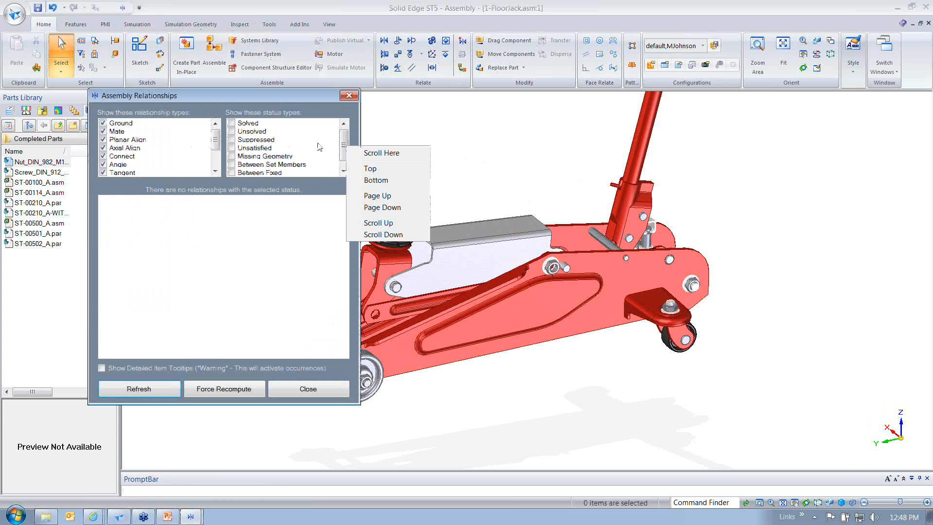
pyautogui.rightClick(313, 142)
pyautogui.click(323, 145)
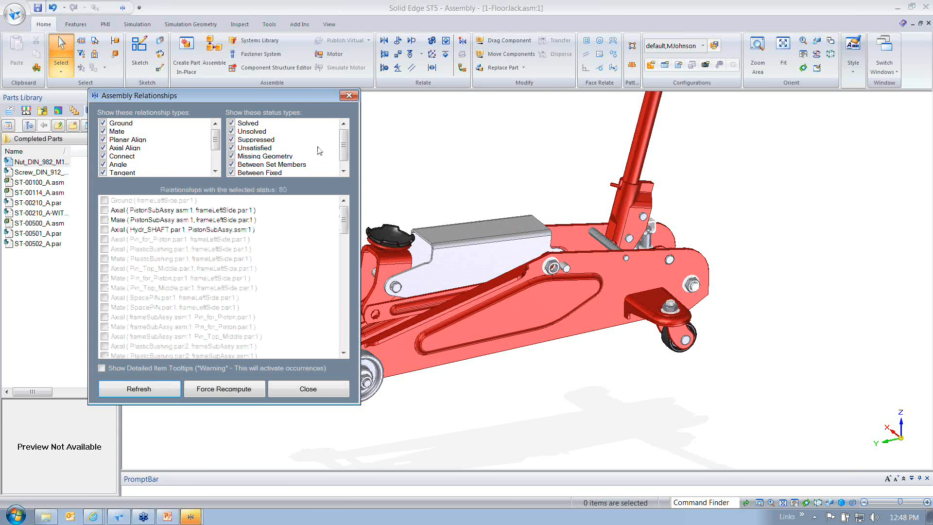
pyautogui.click(184, 210)
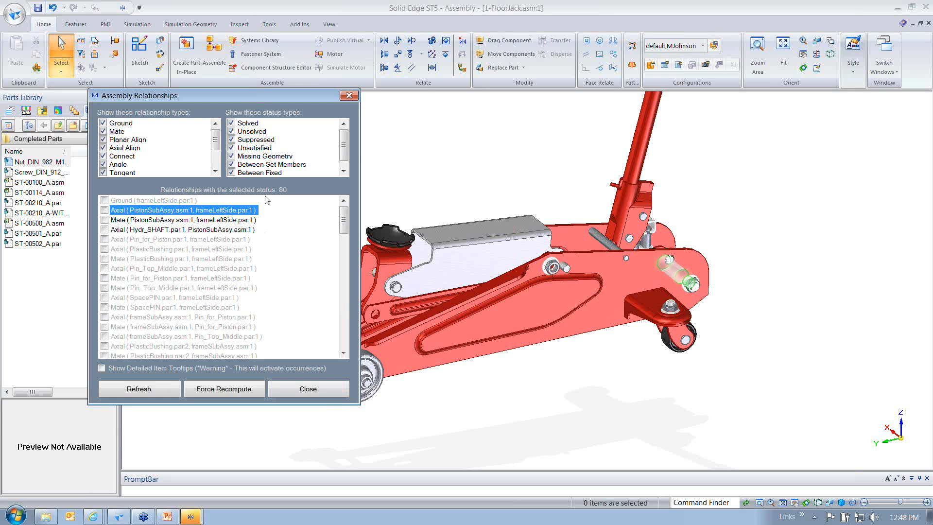
# Review the bulk actions offered for relationship types, statuses and listed relationships, and close the relationship browser
pyautogui.rightClick(193, 150)
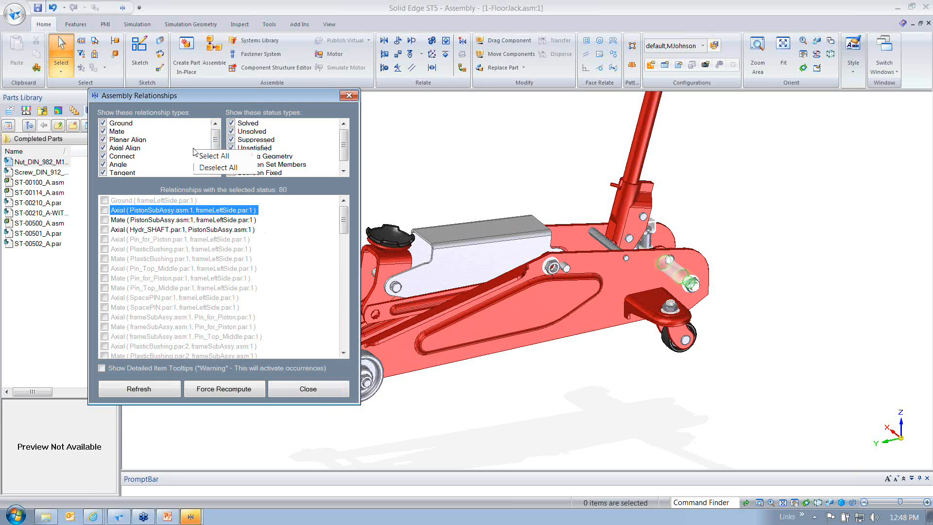
pyautogui.rightClick(294, 132)
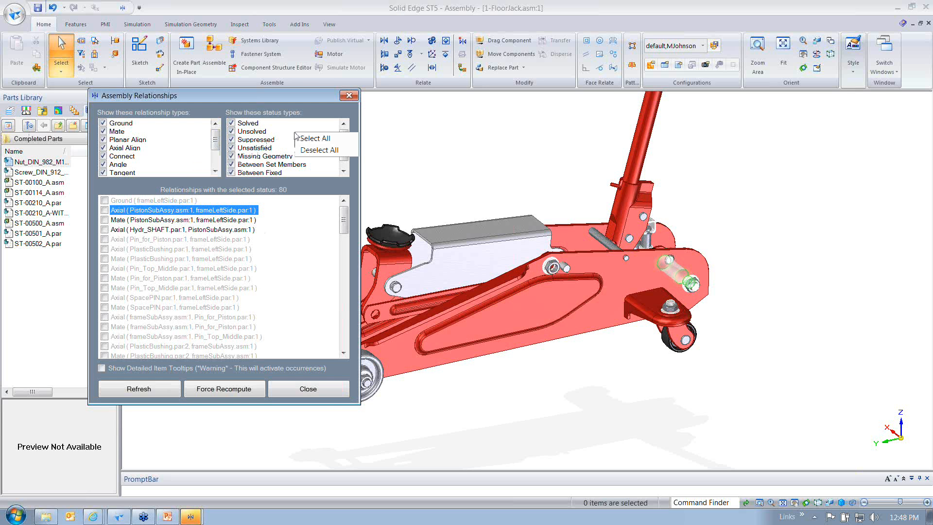
pyautogui.rightClick(295, 265)
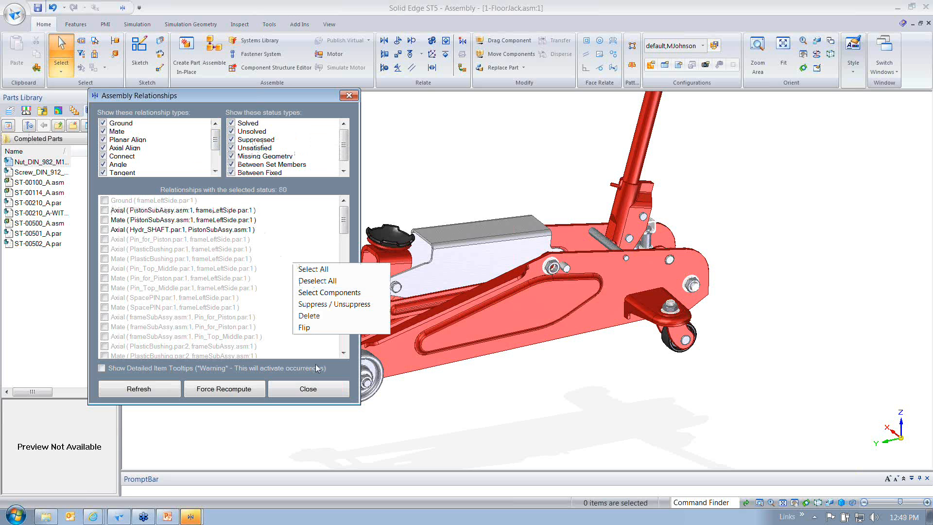
pyautogui.click(329, 292)
pyautogui.click(309, 389)
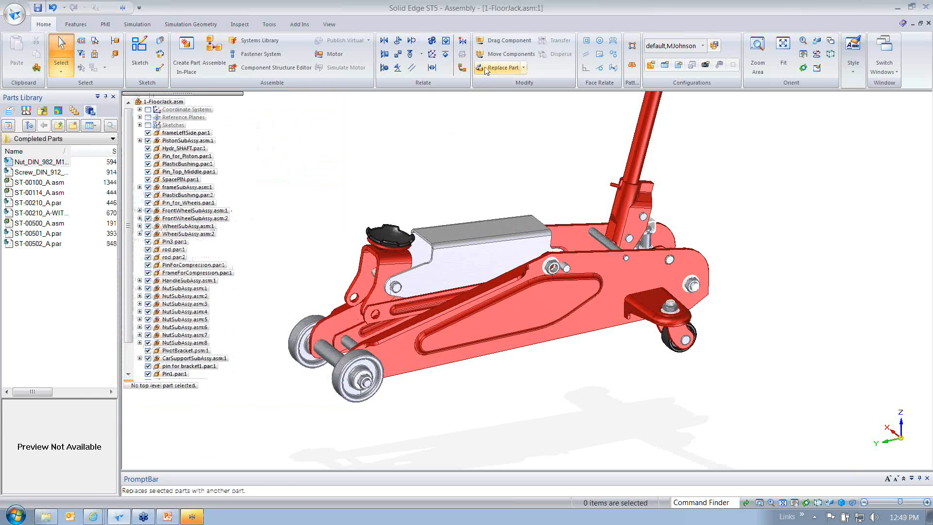
# Close the floor jack assembly and return to the Draft1 drawing
pyautogui.click(496, 41)
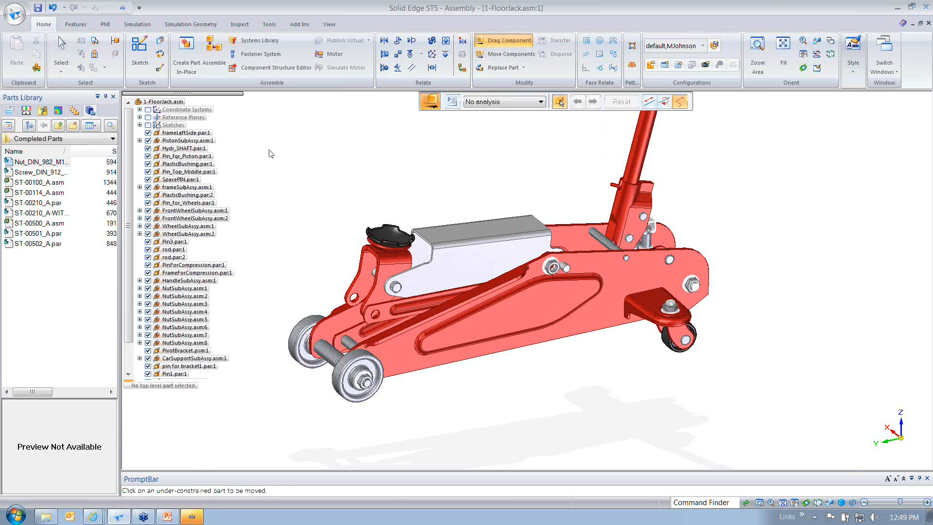
pyautogui.click(15, 15)
pyautogui.click(49, 245)
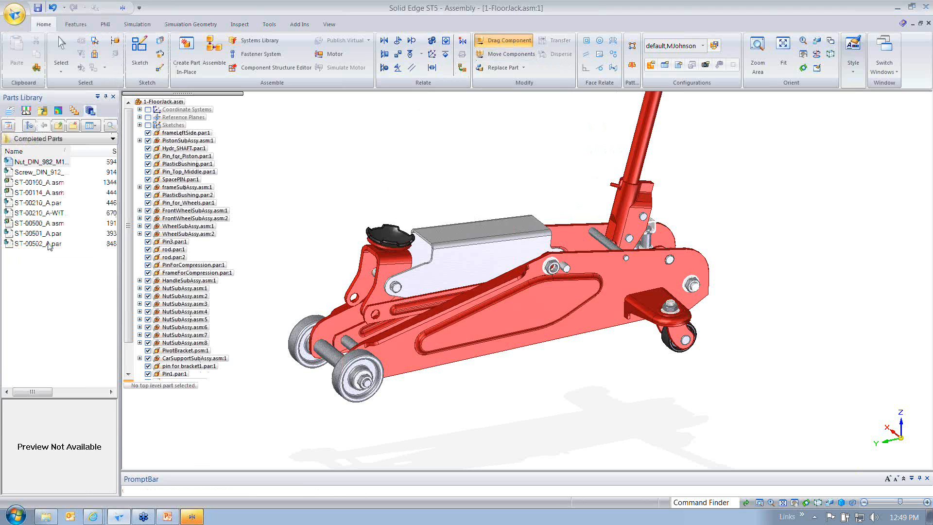
pyautogui.click(493, 306)
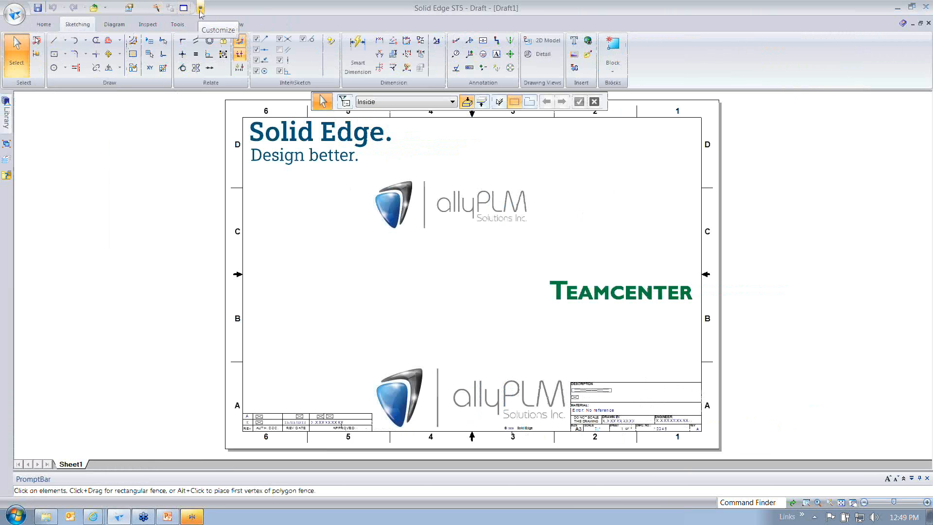
# Switch to Windows Explorer, go up to the Custom folder and open handle.par from it
pyautogui.click(14, 15)
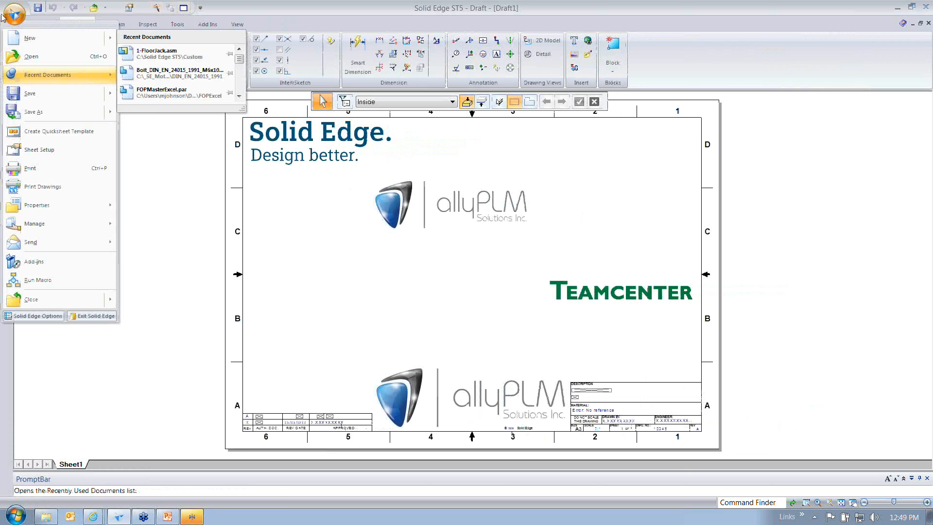
pyautogui.click(46, 517)
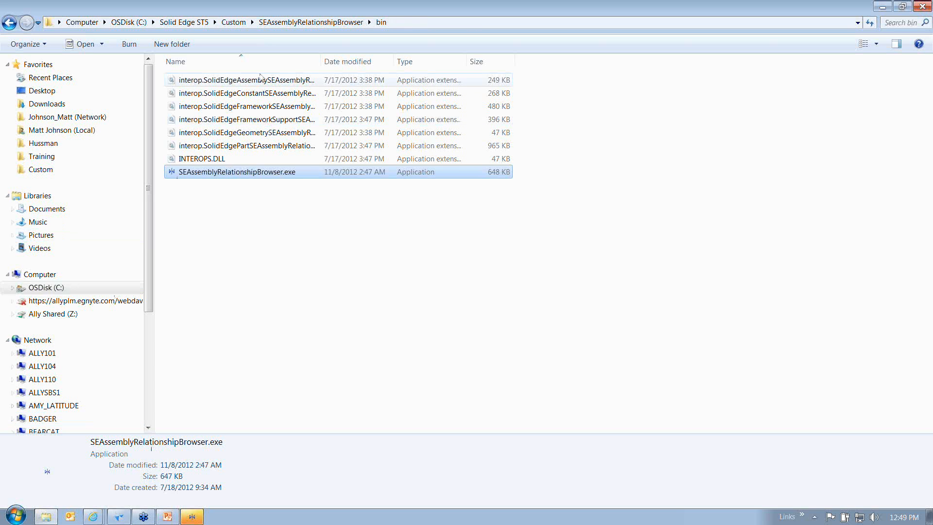
pyautogui.click(234, 22)
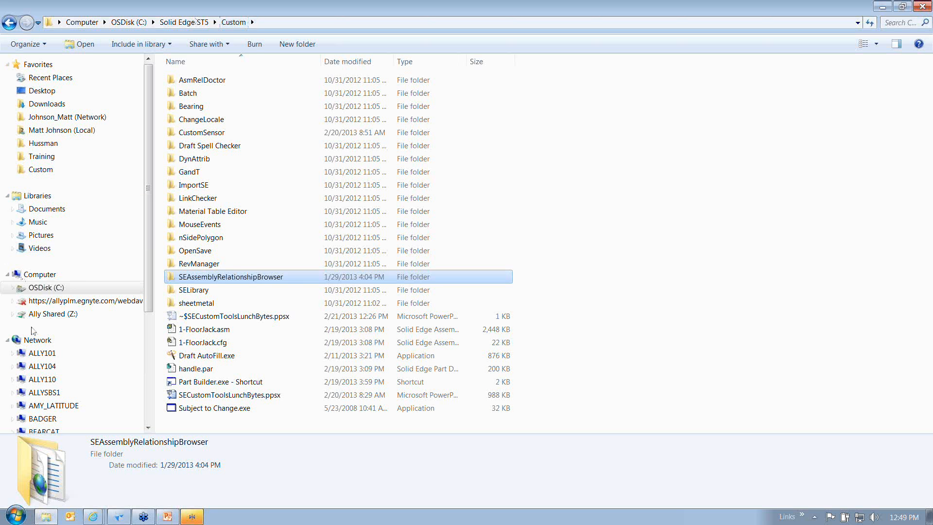
pyautogui.doubleClick(184, 368)
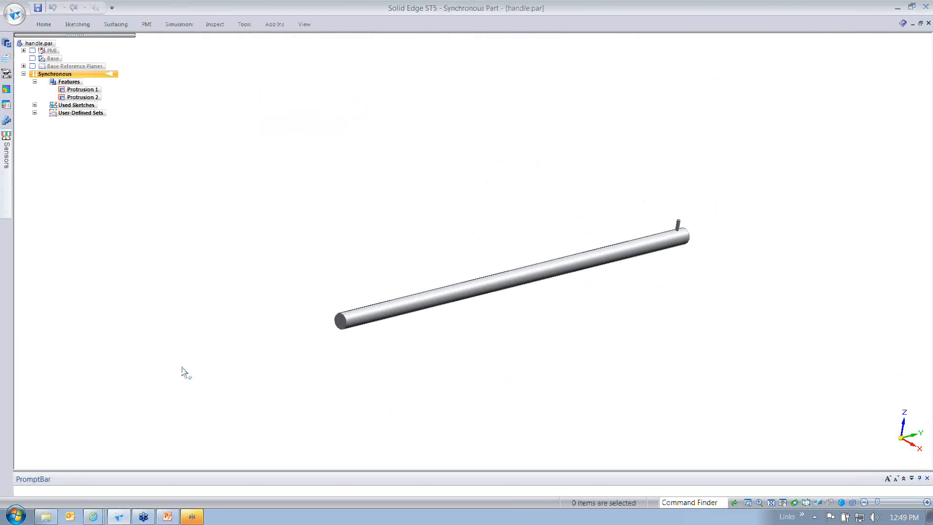
# Inspect the physical properties of the handle part and close them
pyautogui.click(214, 25)
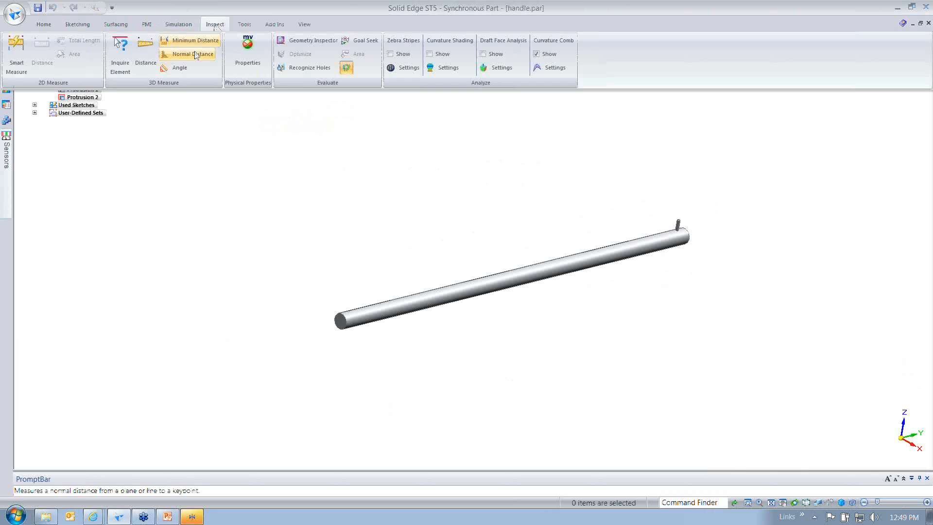
pyautogui.click(238, 46)
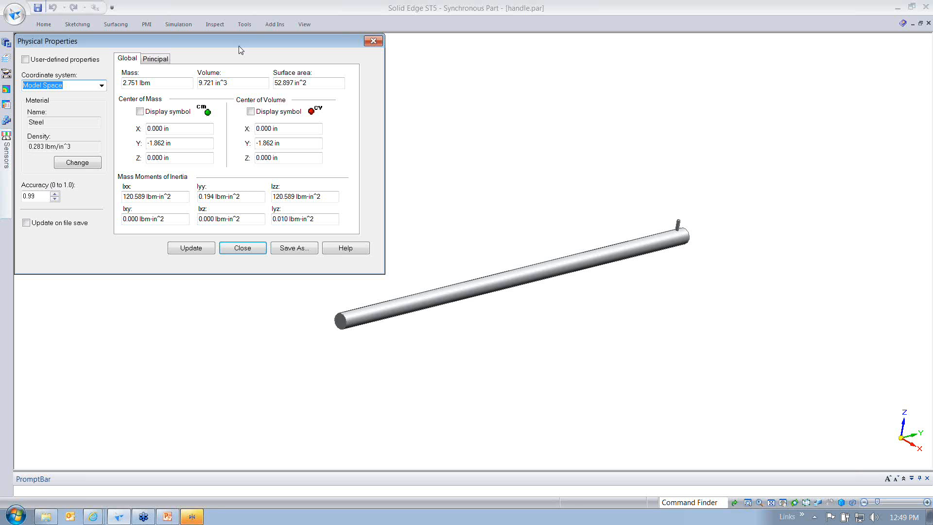
pyautogui.click(243, 247)
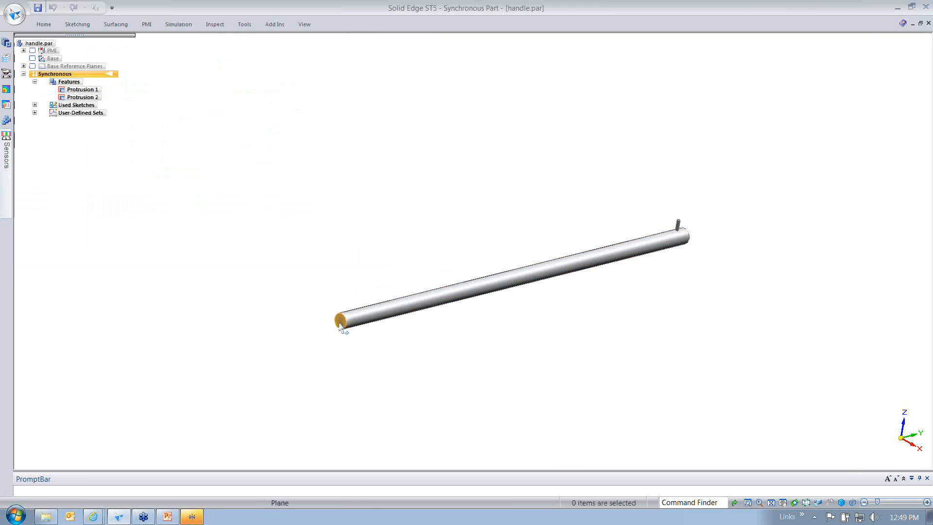
# Lengthen the handle by moving its plain end face outward 12 in
pyautogui.click(336, 325)
pyautogui.click(332, 328)
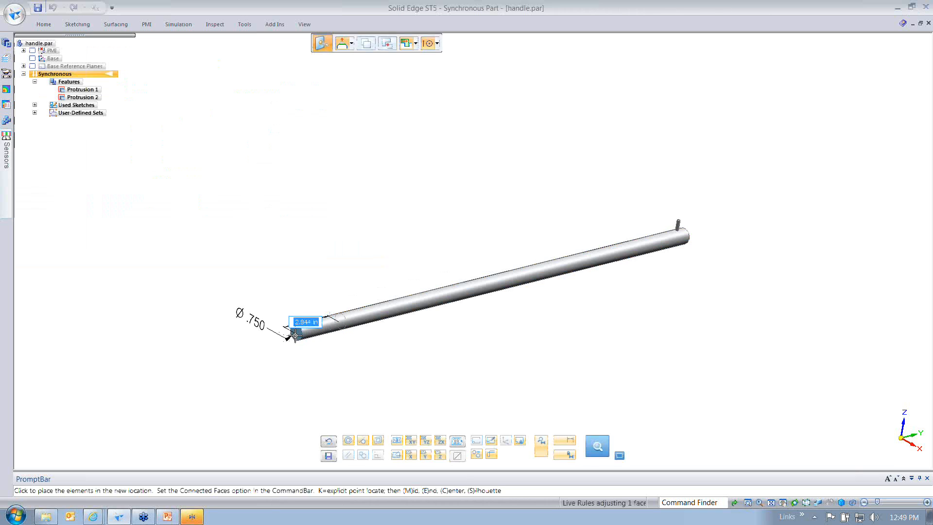
pyautogui.write('12')
pyautogui.press('Return')
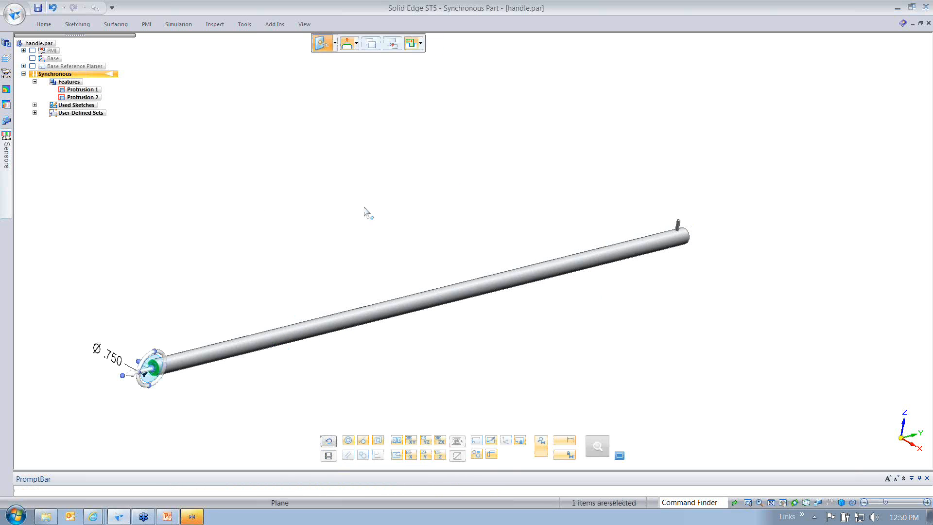
# Update the physical properties of the lengthened handle to check its new mass, and close them
pyautogui.click(214, 24)
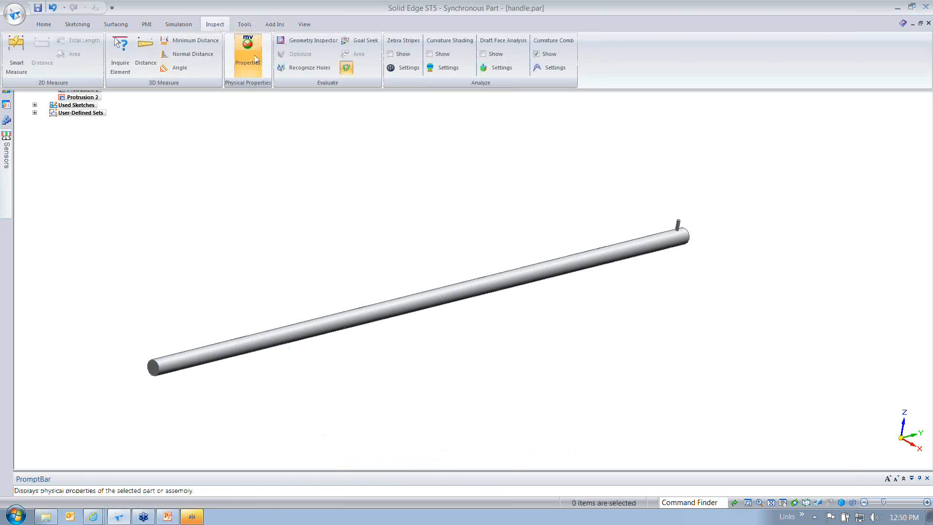
pyautogui.click(246, 61)
pyautogui.click(191, 248)
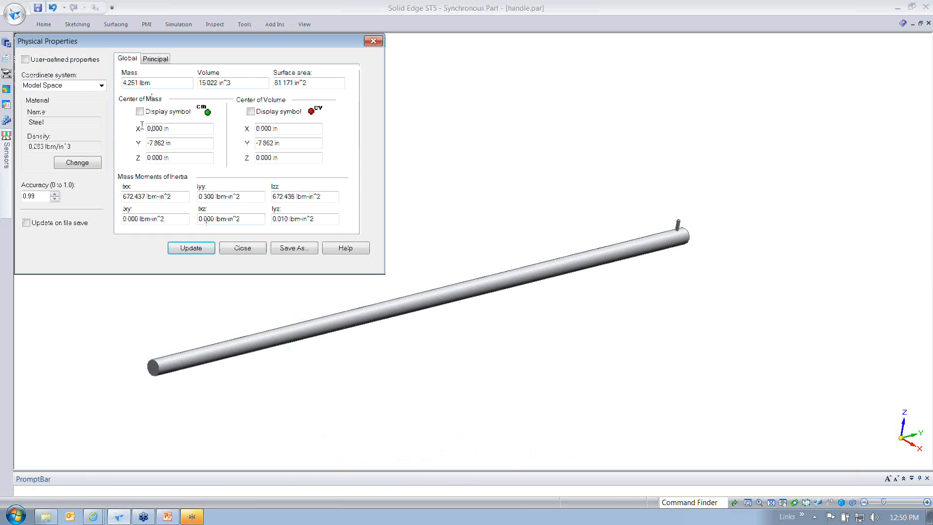
pyautogui.click(247, 252)
# Shorten the handle by moving its plain end face back 12 in, and clear the selection
pyautogui.click(152, 370)
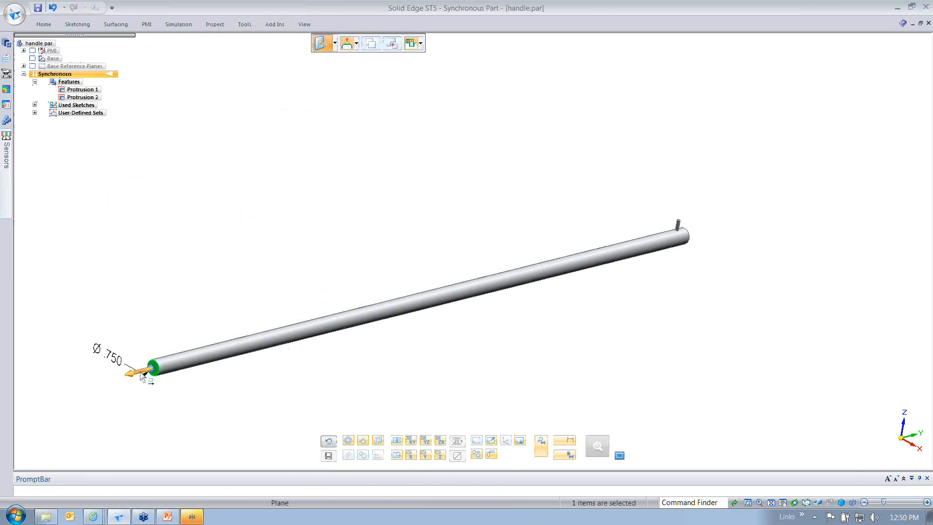
pyautogui.click(140, 373)
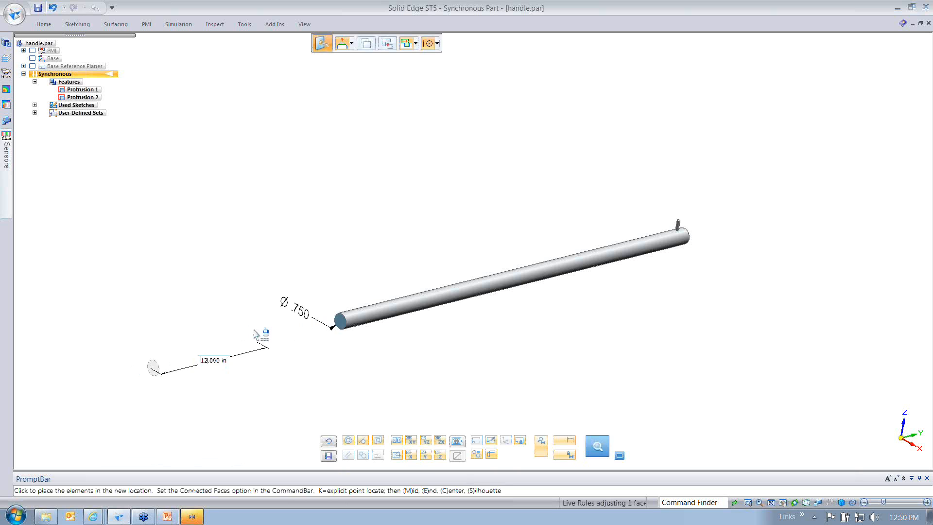
pyautogui.rightClick(253, 330)
pyautogui.rightClick(262, 233)
pyautogui.click(256, 225)
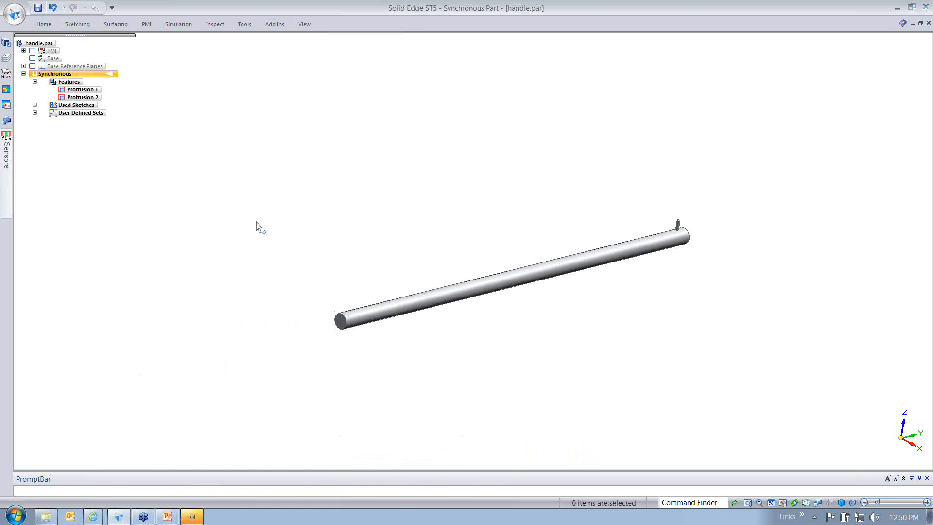
# Recalculate the physical properties of the shortened handle and close them
pyautogui.click(212, 26)
pyautogui.click(244, 60)
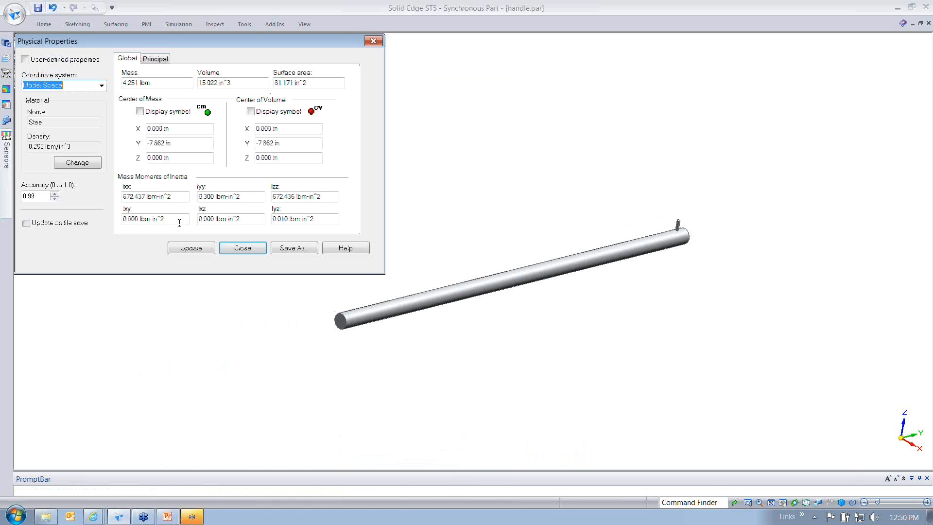
pyautogui.click(194, 248)
pyautogui.click(260, 250)
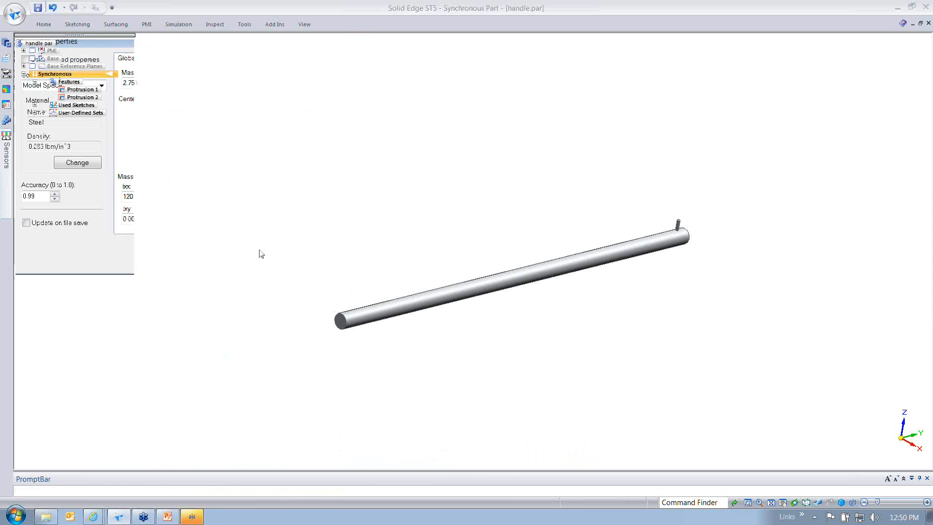
# Look at the DLL and user function settings for a custom sensor, and cancel its setup
pyautogui.click(6, 154)
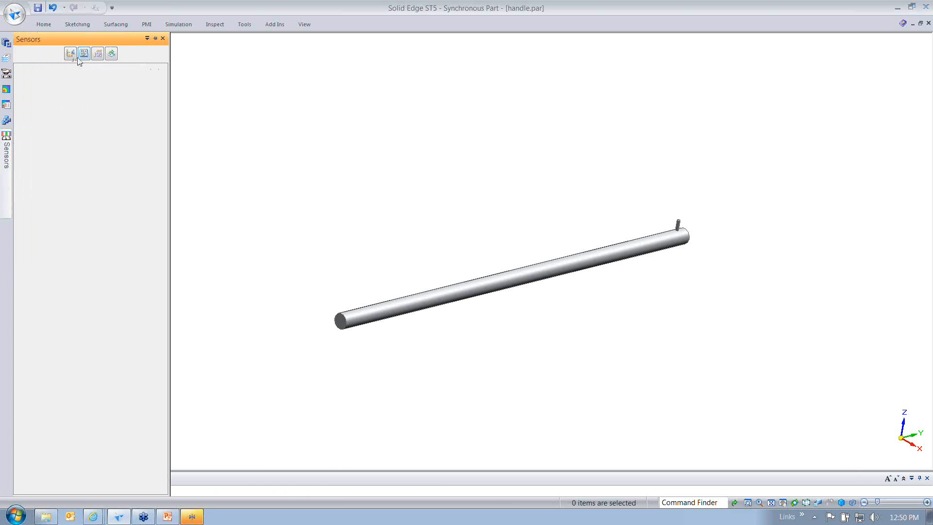
pyautogui.click(111, 55)
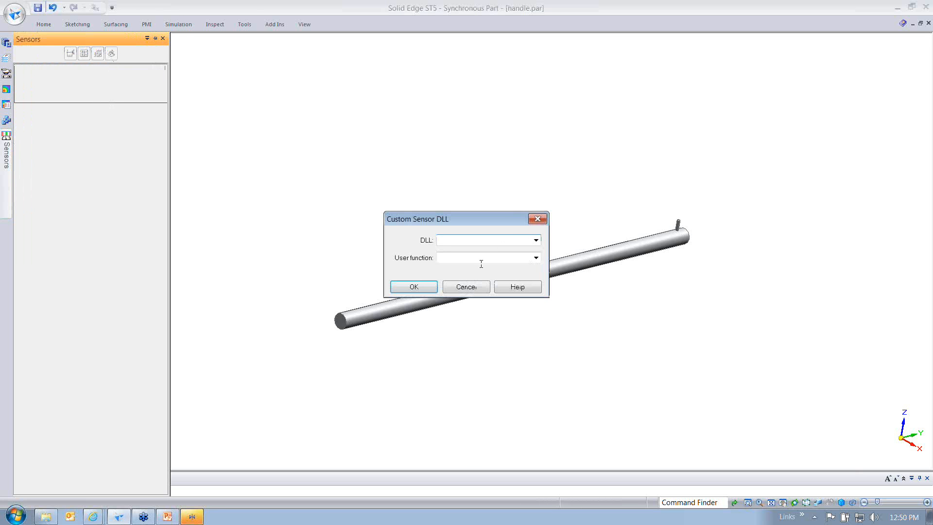
pyautogui.click(466, 287)
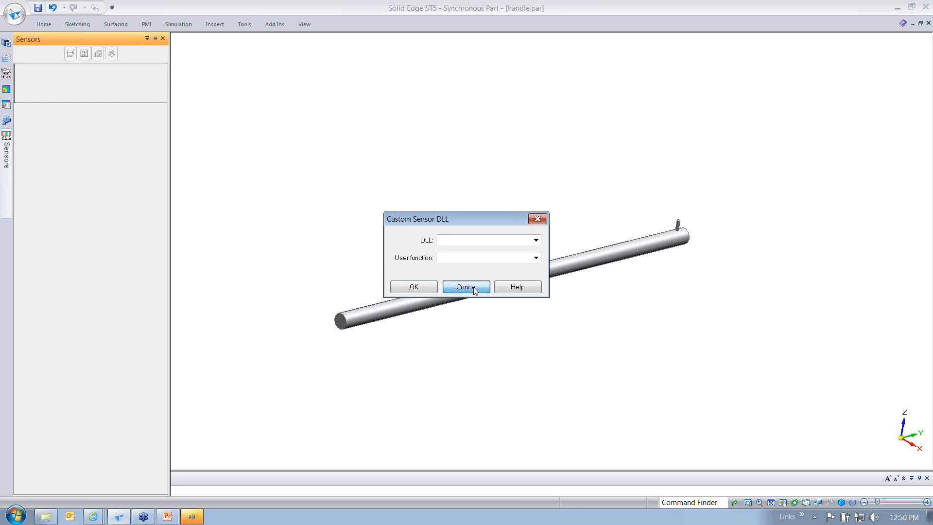
# Switch to Windows Explorer, enter the CustomSensor folder and open its Readme.doc
pyautogui.click(45, 517)
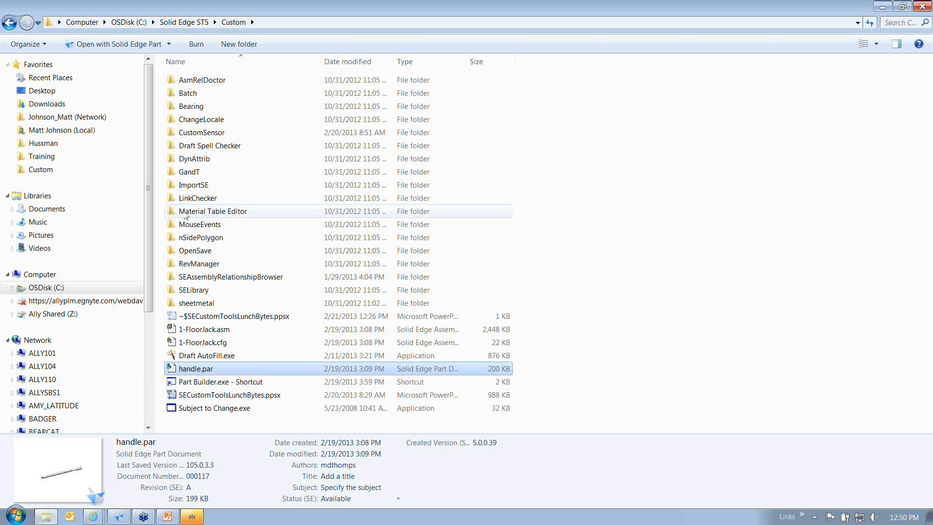
pyautogui.doubleClick(225, 136)
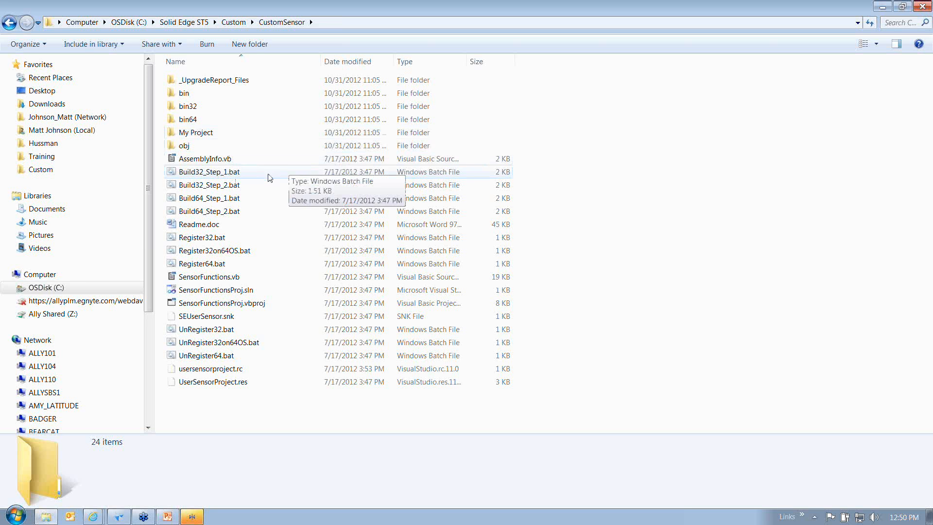
pyautogui.doubleClick(246, 225)
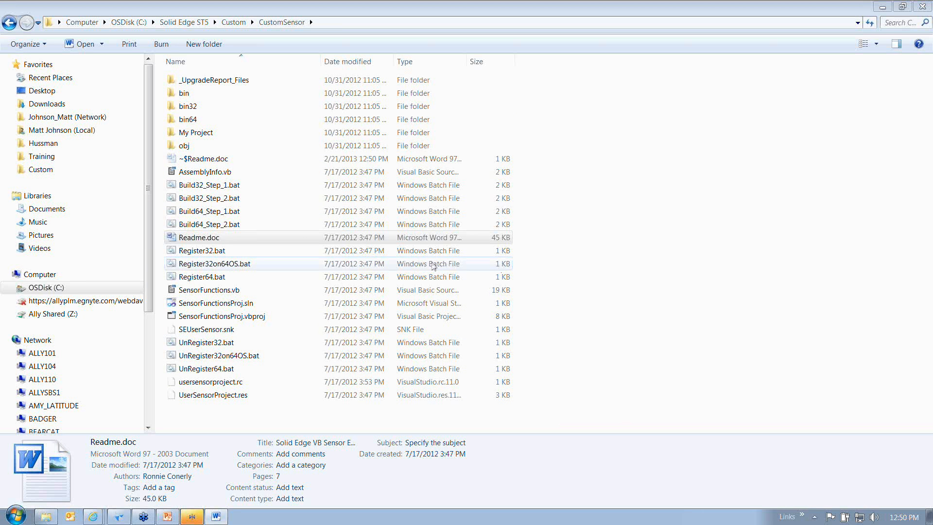
# Show Readme.doc maximized in Word, review its description of the custom sensor functions, and close the document
pyautogui.click(216, 516)
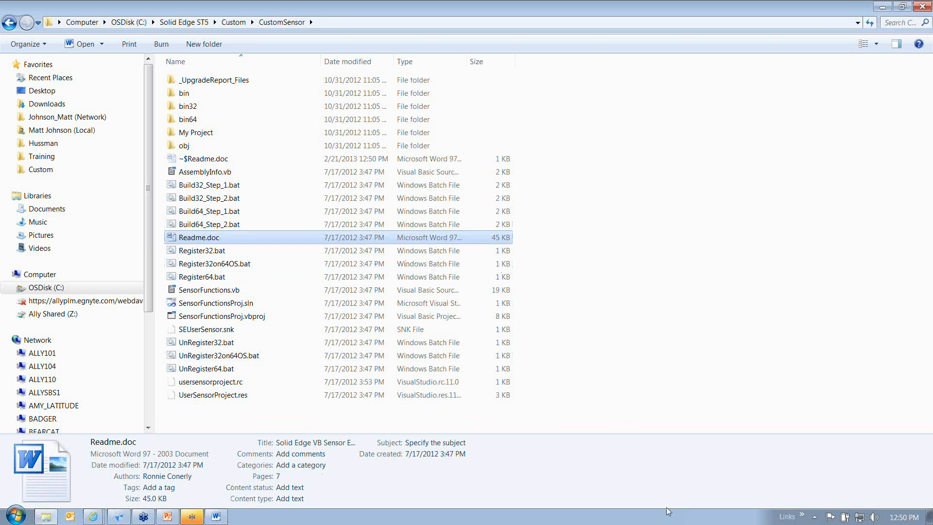
pyautogui.rightClick(219, 518)
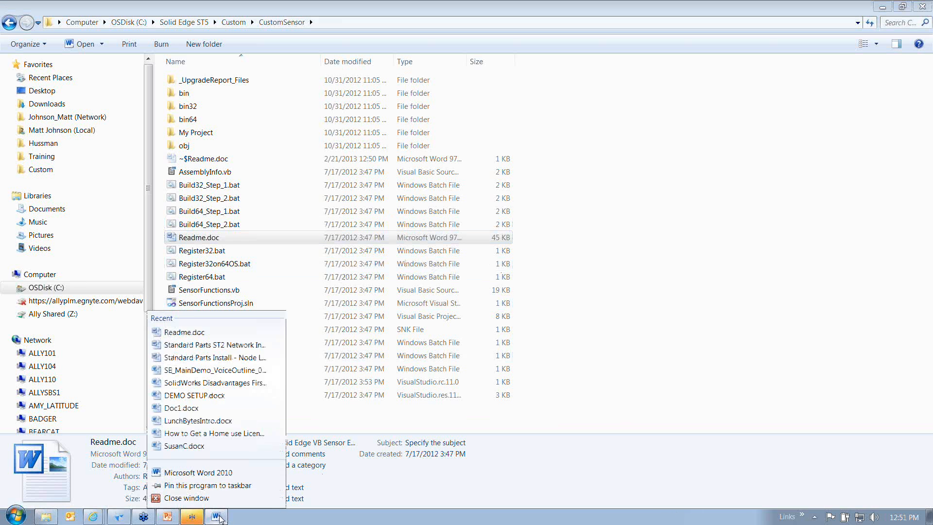
pyautogui.click(219, 515)
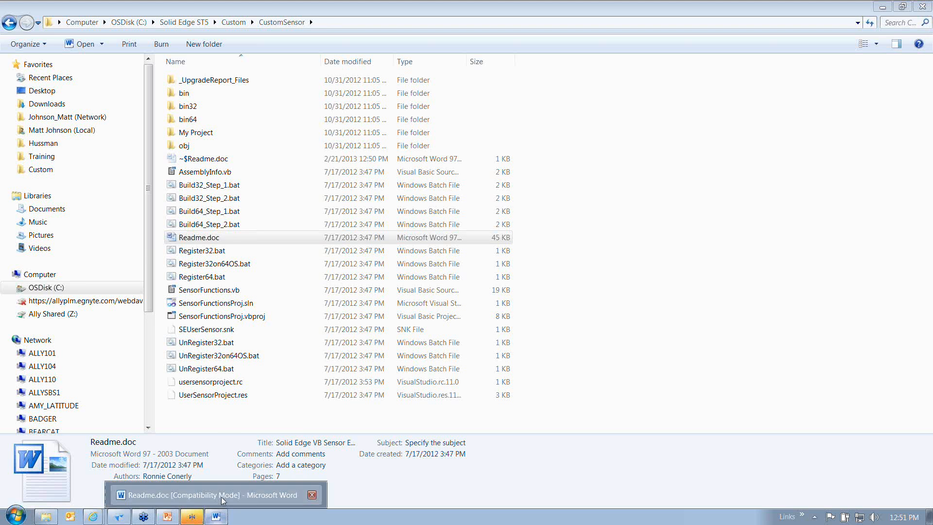
pyautogui.click(222, 498)
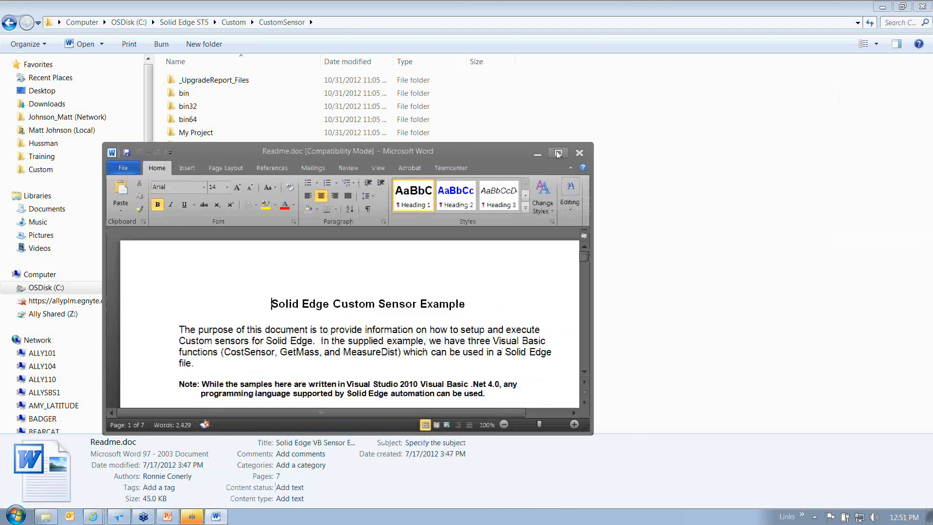
pyautogui.click(558, 154)
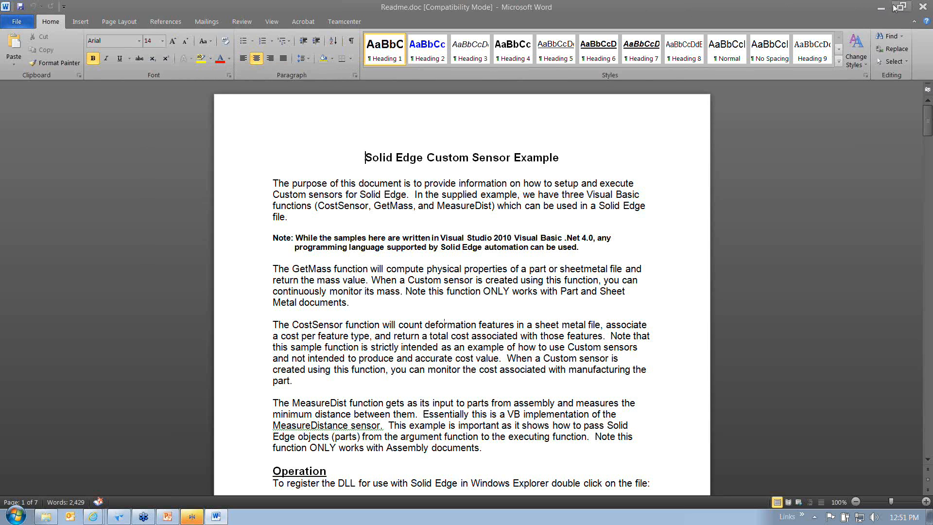
pyautogui.click(915, 10)
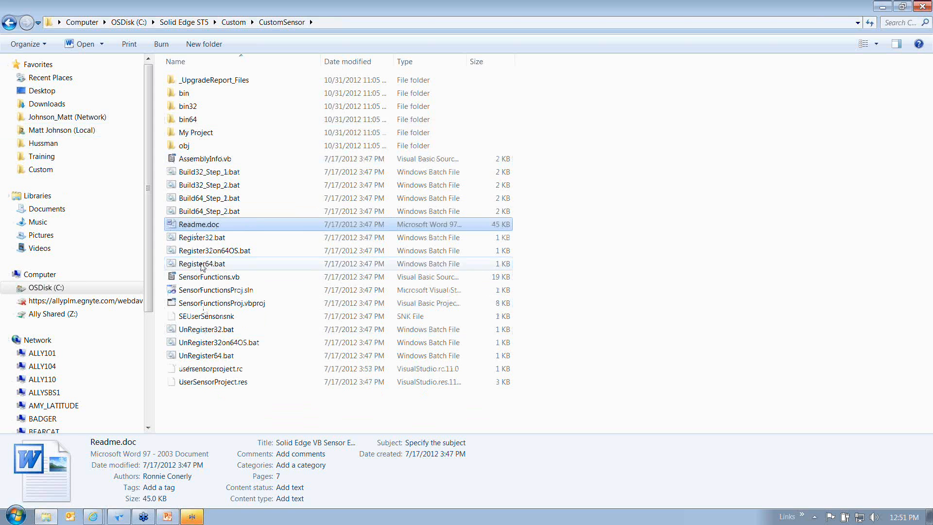
# Switch back to Solid Edge and start a custom sensor for the handle that uses the GetMass user function
pyautogui.click(202, 265)
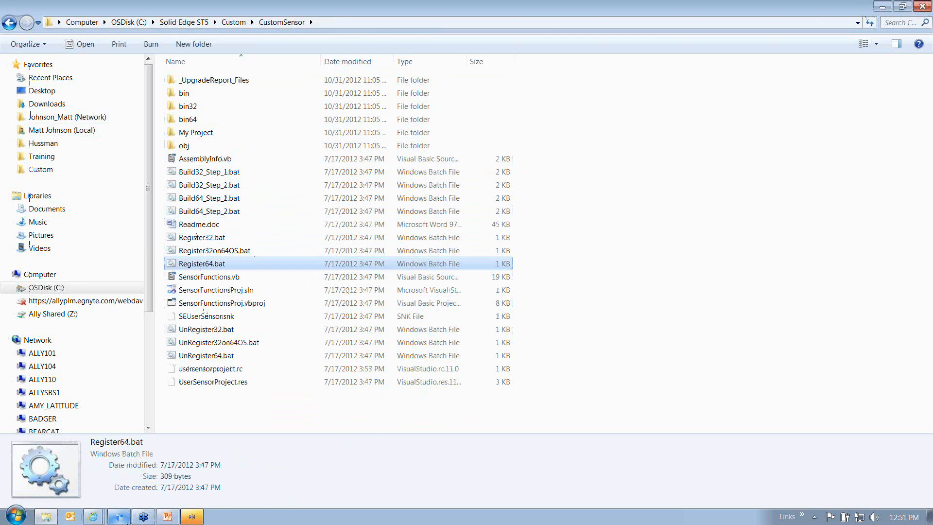
pyautogui.click(118, 516)
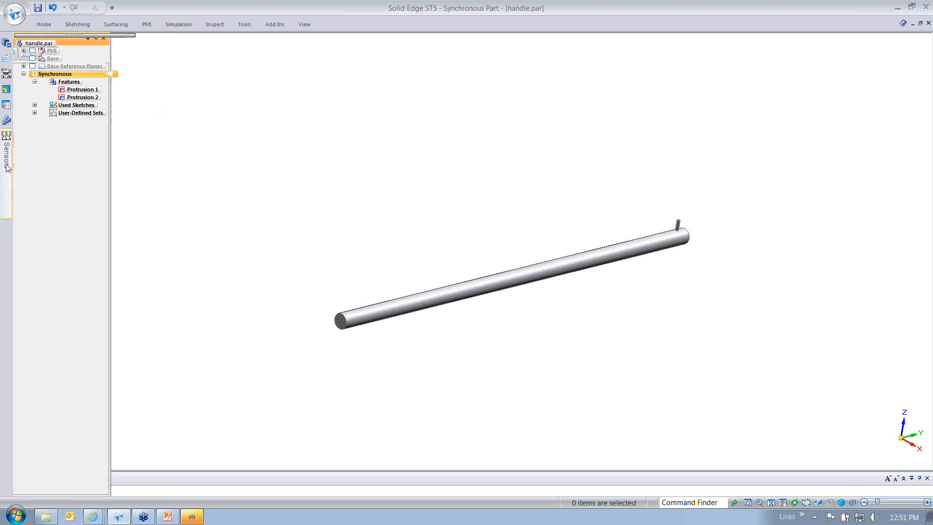
pyautogui.click(6, 164)
pyautogui.click(111, 54)
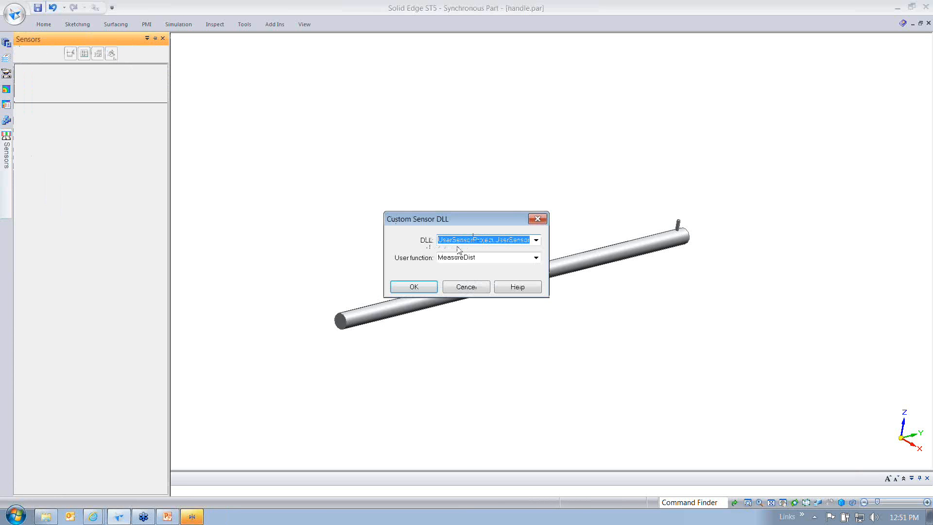
pyautogui.click(535, 257)
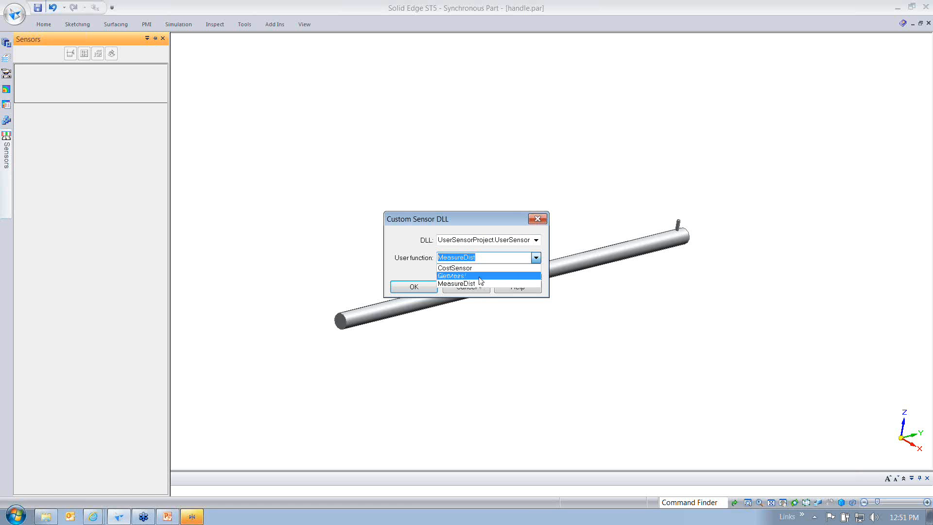
pyautogui.click(479, 276)
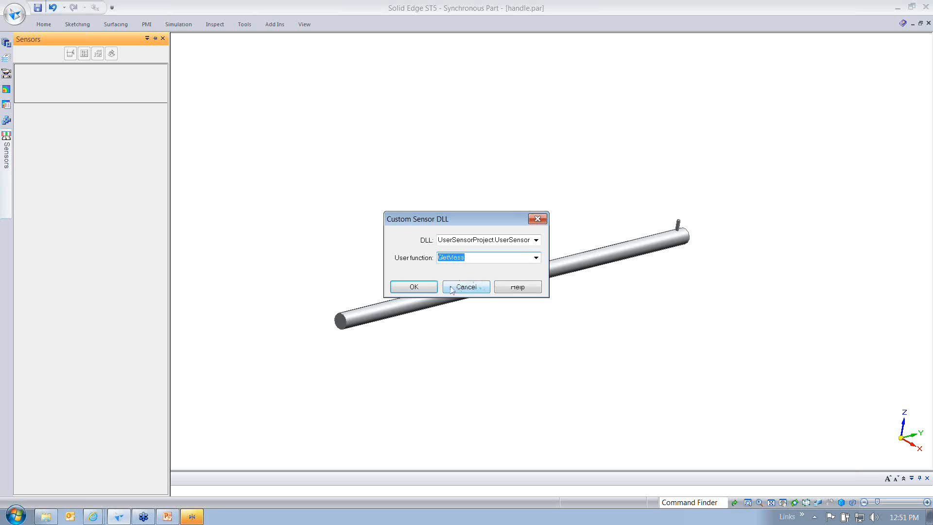
pyautogui.click(414, 287)
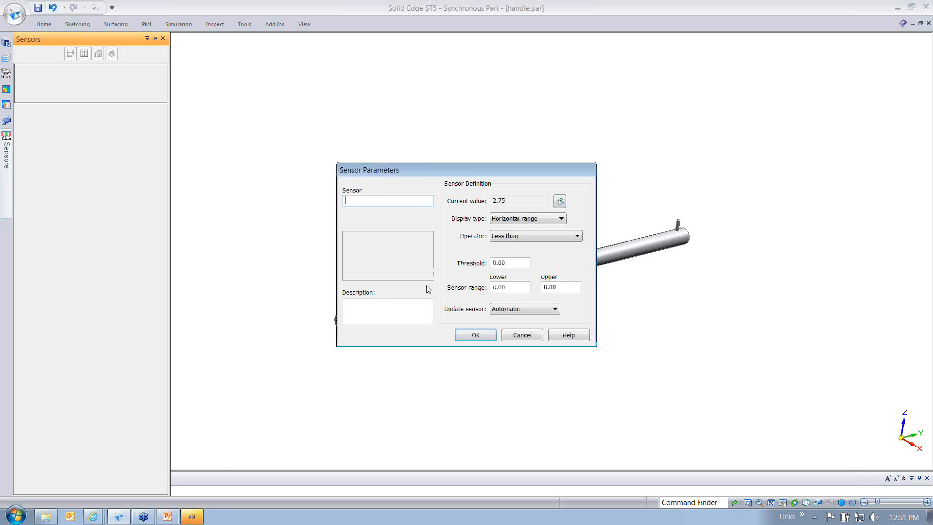
# Define the sensor as Mass with a greater-than threshold of 4 and a range of 2 to 5, and keep the sensor display open
pyautogui.write('Mass')
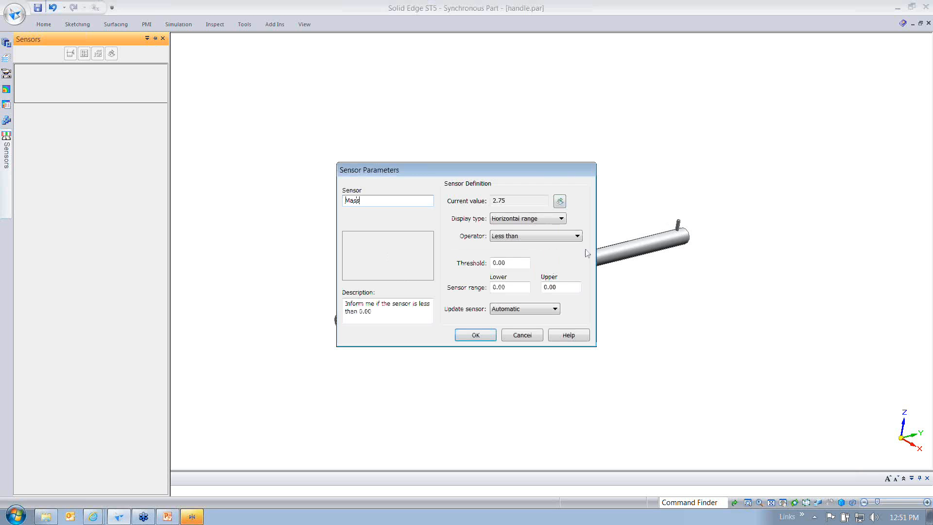
pyautogui.click(563, 236)
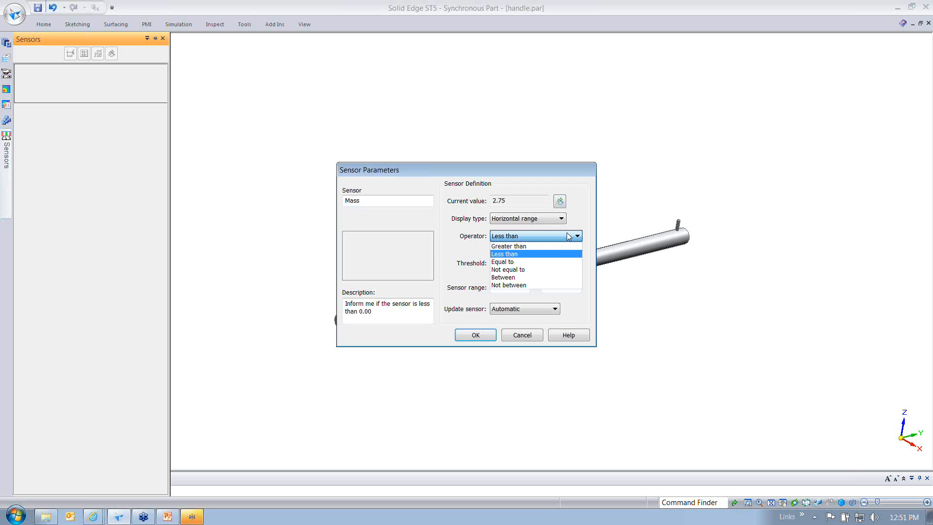
pyautogui.click(530, 246)
pyautogui.press('Tab')
pyautogui.write('4')
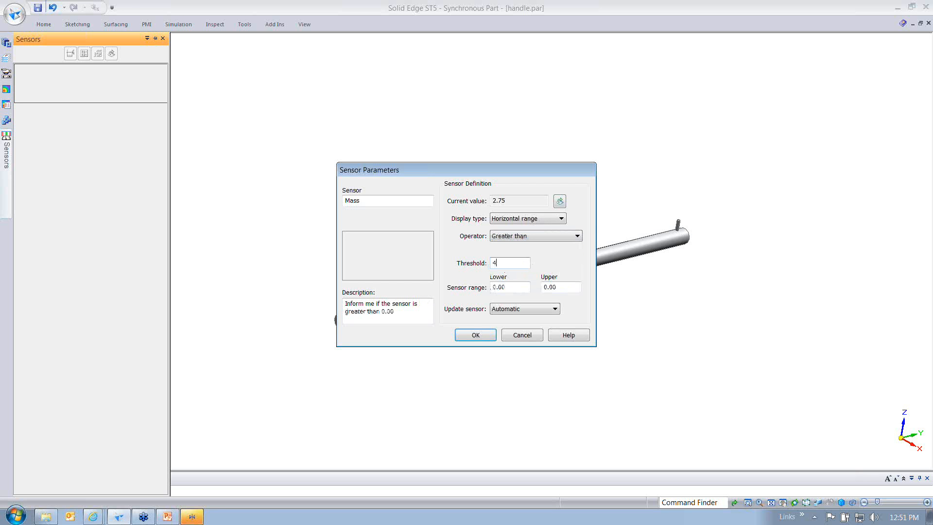
pyautogui.press('Tab')
pyautogui.write('2')
pyautogui.press('Tab')
pyautogui.write('5')
pyautogui.click(473, 337)
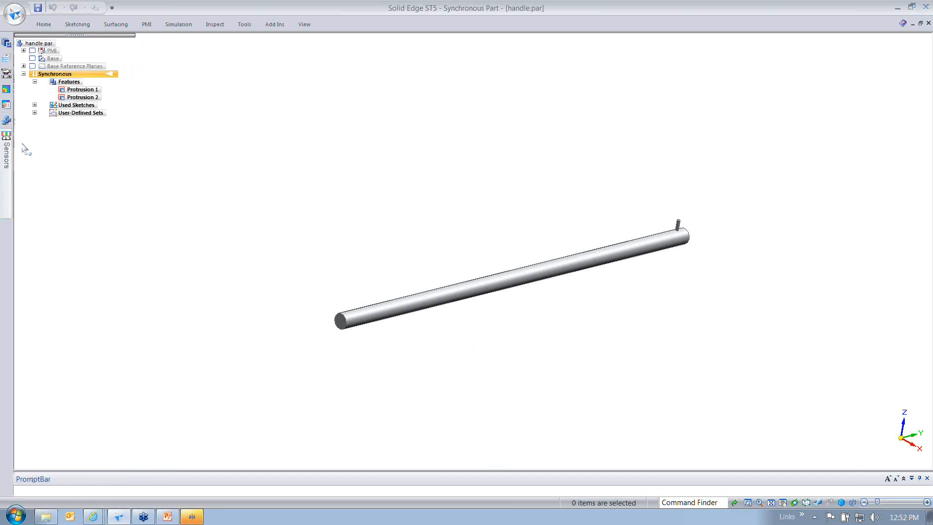
pyautogui.moveTo(7, 155)
pyautogui.click(155, 38)
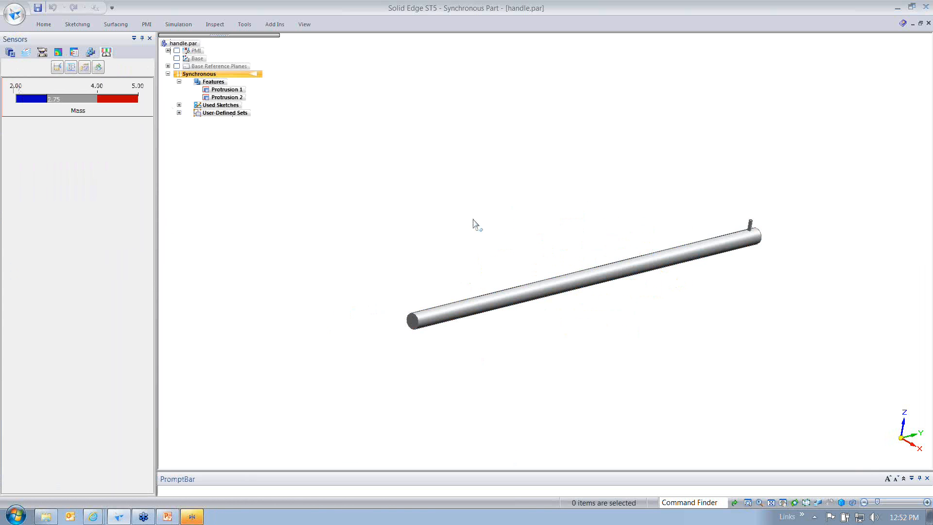
# Lengthen the handle by moving its free end face outward 12 in
pyautogui.click(408, 325)
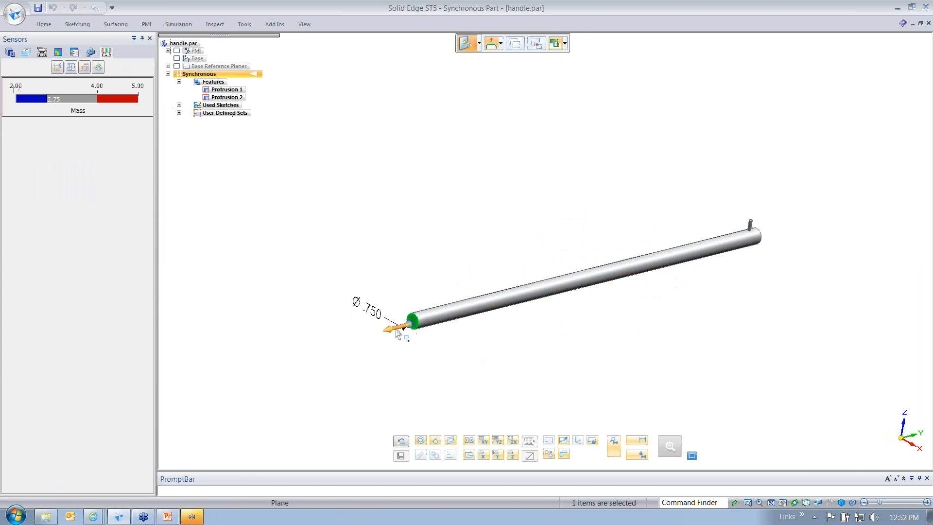
pyautogui.click(394, 330)
pyautogui.write('12')
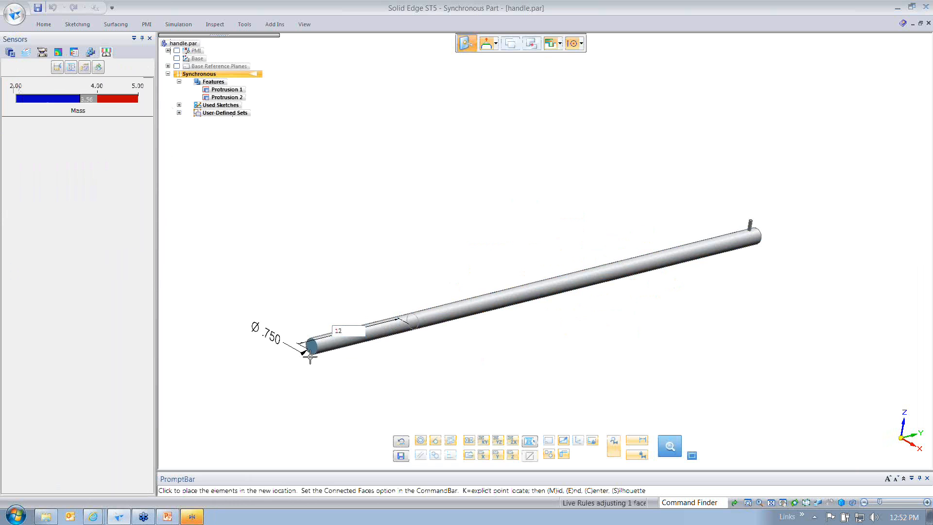
pyautogui.press('Return')
pyautogui.press('Escape')
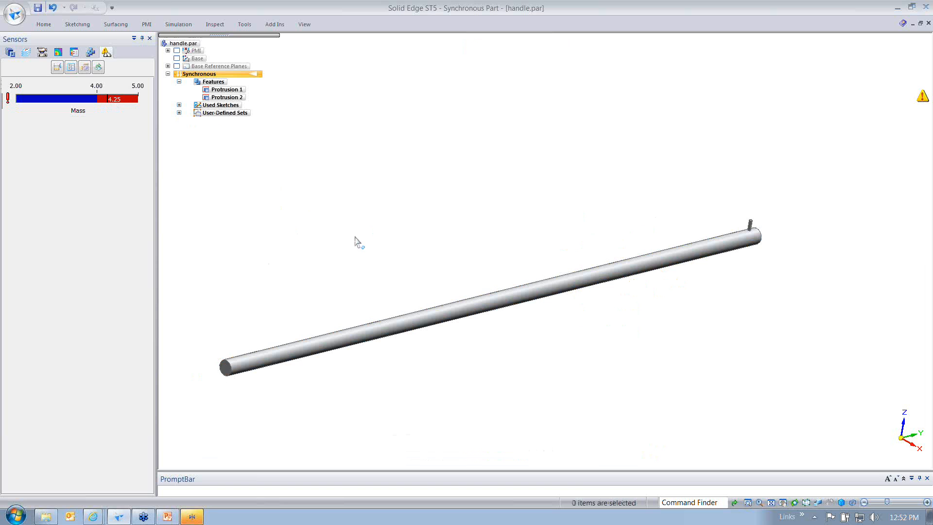
# Shorten the handle by moving its free end face inward about 4 in
pyautogui.click(225, 369)
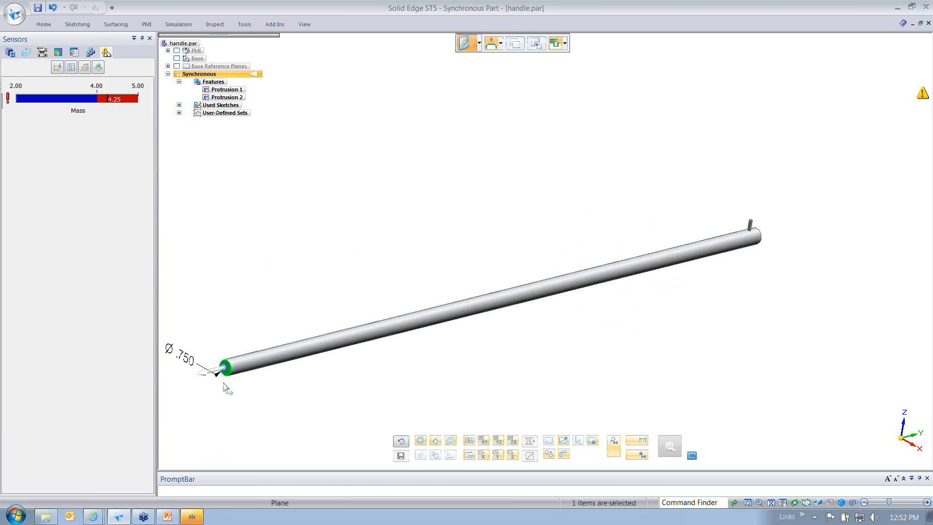
pyautogui.click(226, 370)
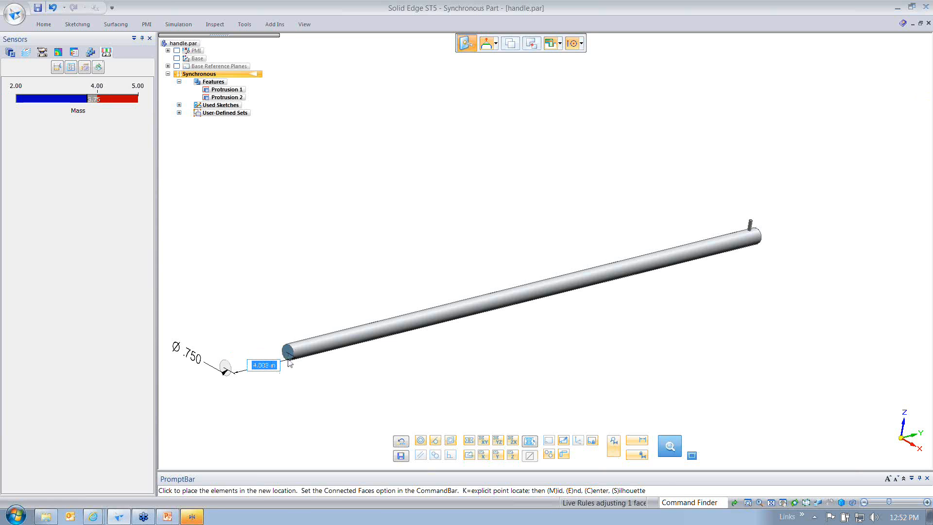
pyautogui.click(288, 360)
pyautogui.click(293, 394)
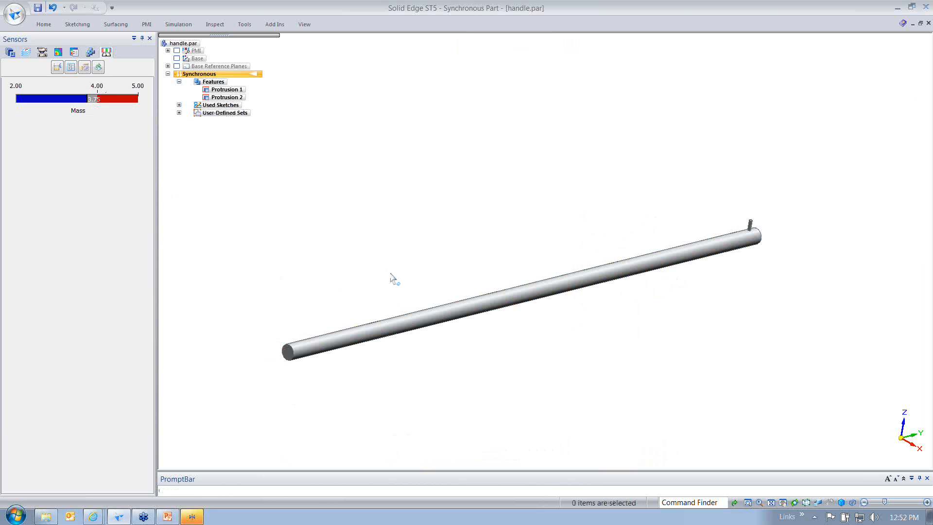
# Set the diameter of the handle rod to 1 in and clear the selection
pyautogui.click(287, 352)
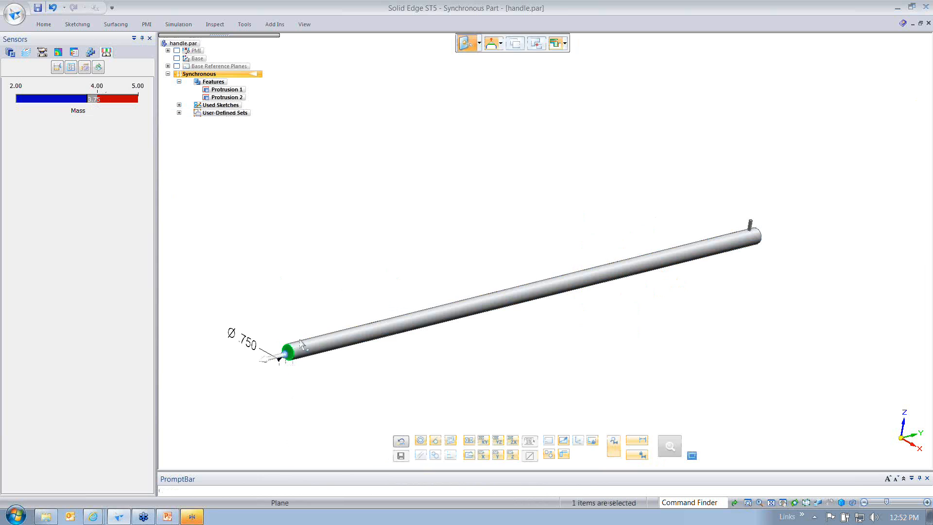
pyautogui.click(320, 345)
pyautogui.click(369, 306)
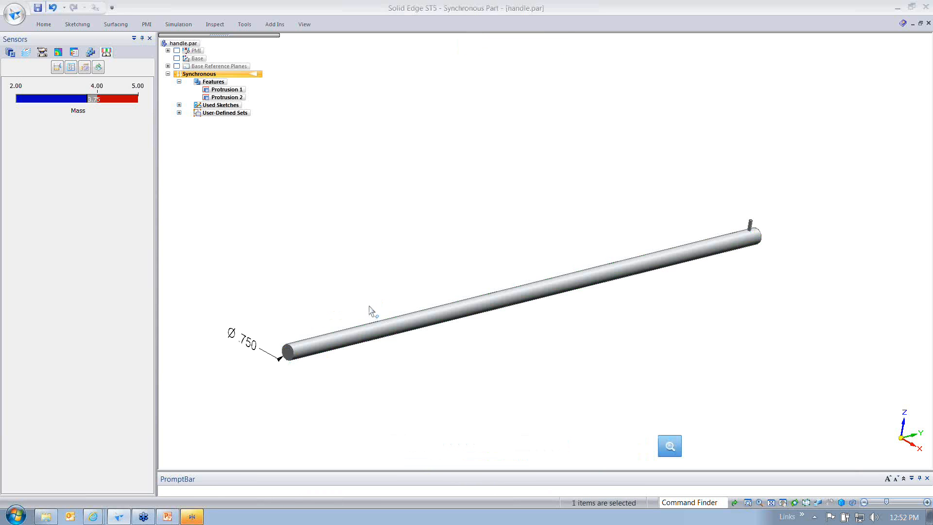
pyautogui.write('1')
pyautogui.press('Return')
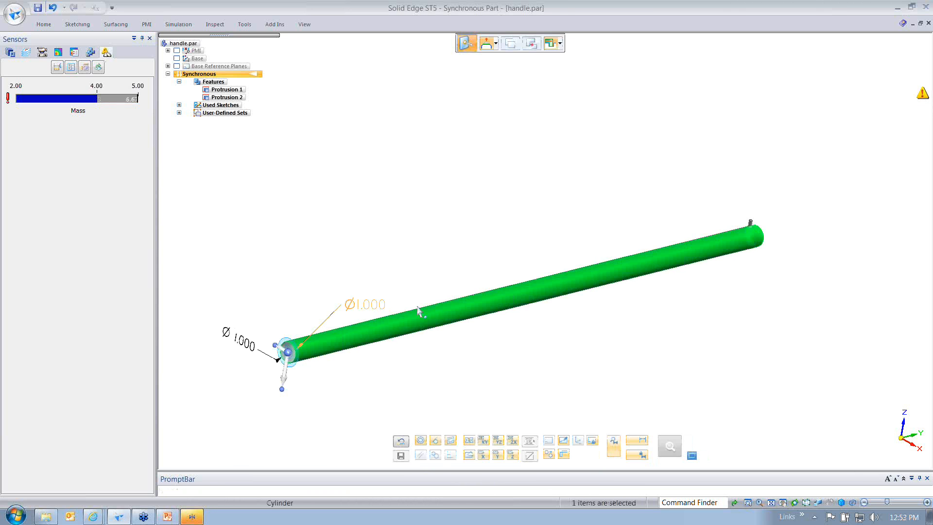
pyautogui.click(388, 190)
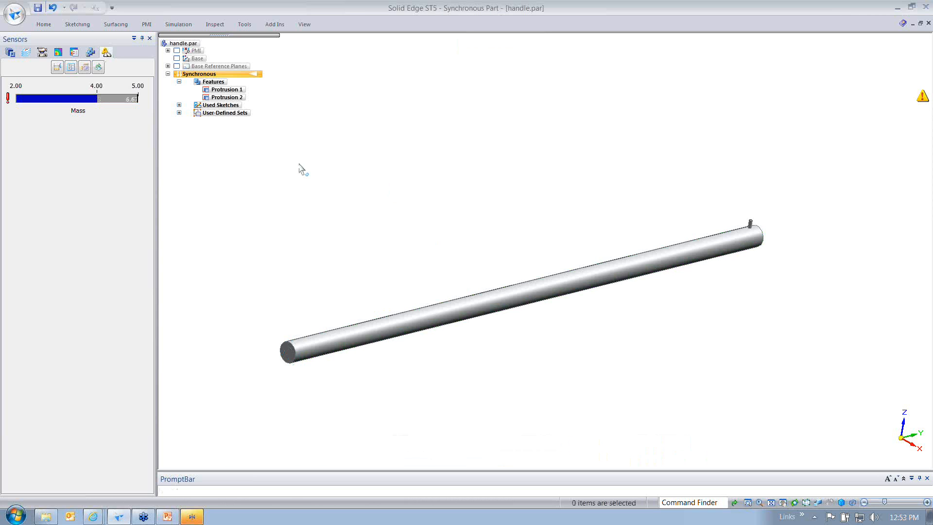
# Shorten the thickened handle by moving its free end face inward about 8.25 in and a further 4 in or so
pyautogui.click(293, 353)
pyautogui.click(297, 358)
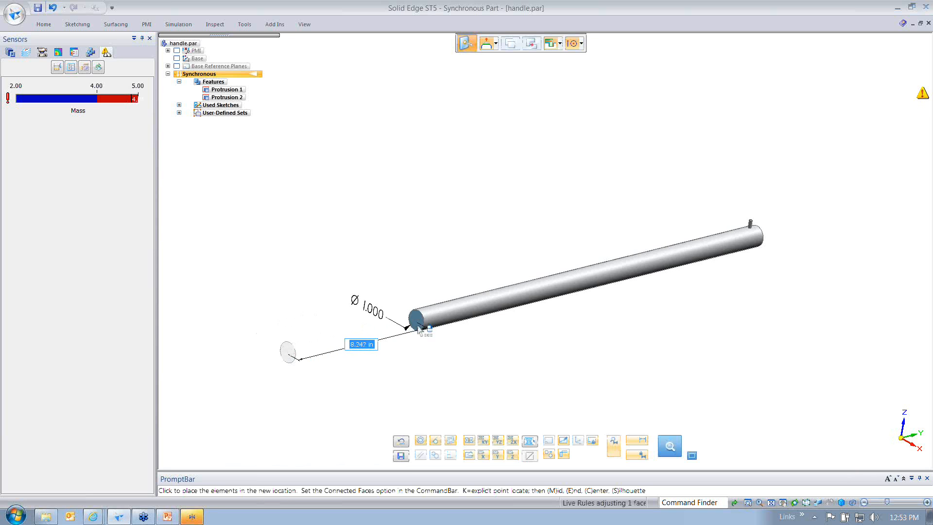
pyautogui.click(418, 328)
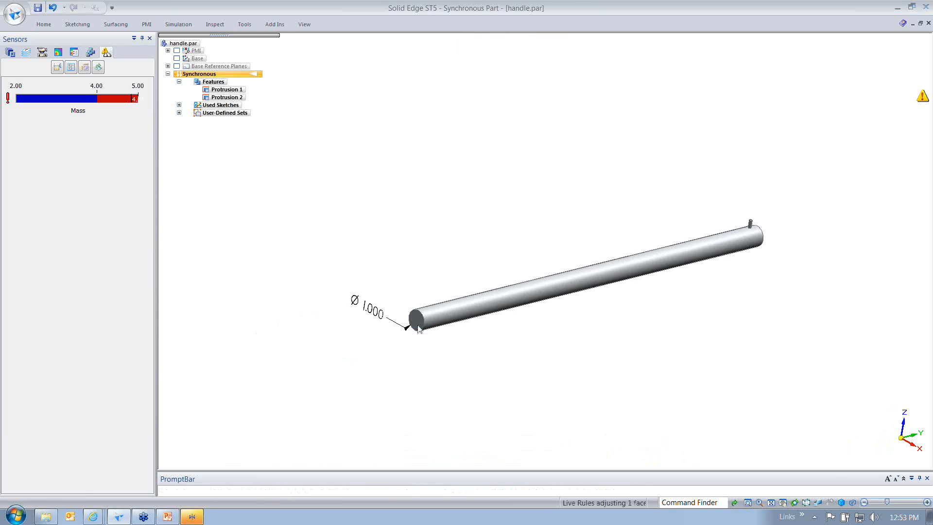
pyautogui.click(393, 238)
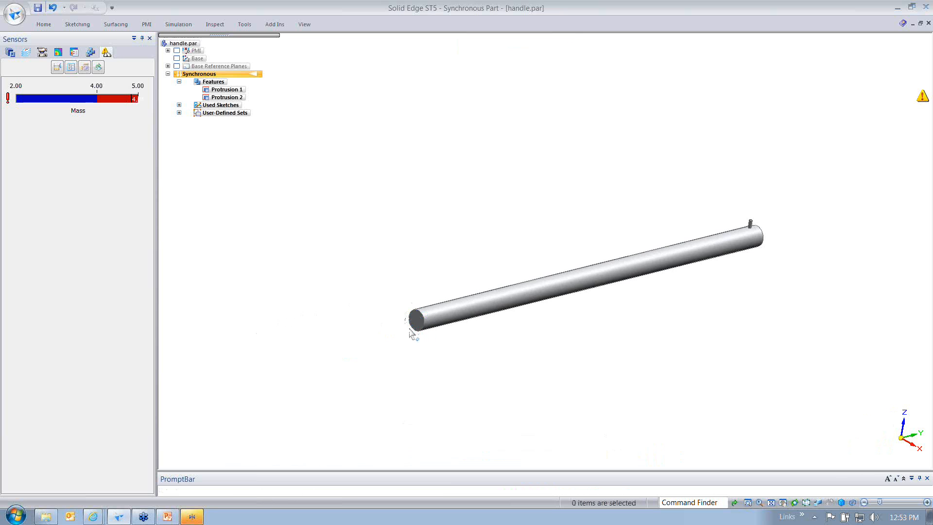
pyautogui.click(413, 329)
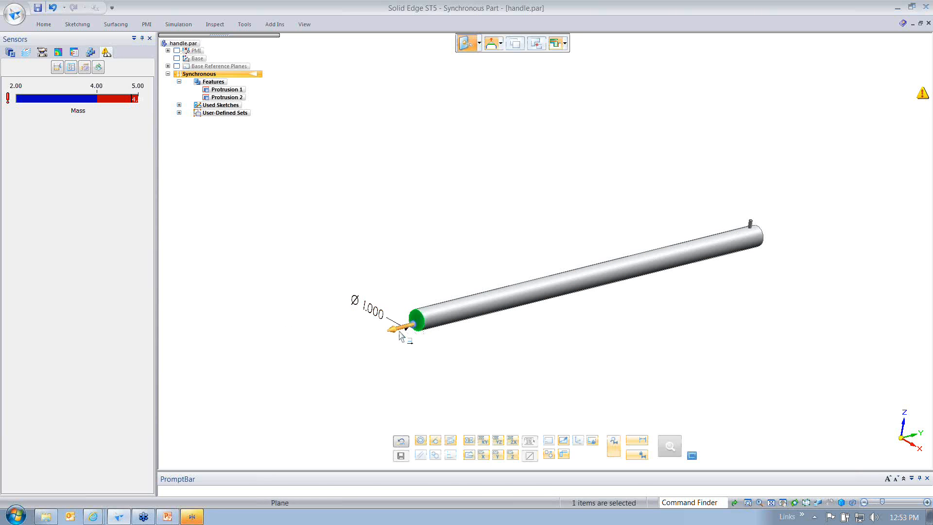
pyautogui.click(416, 326)
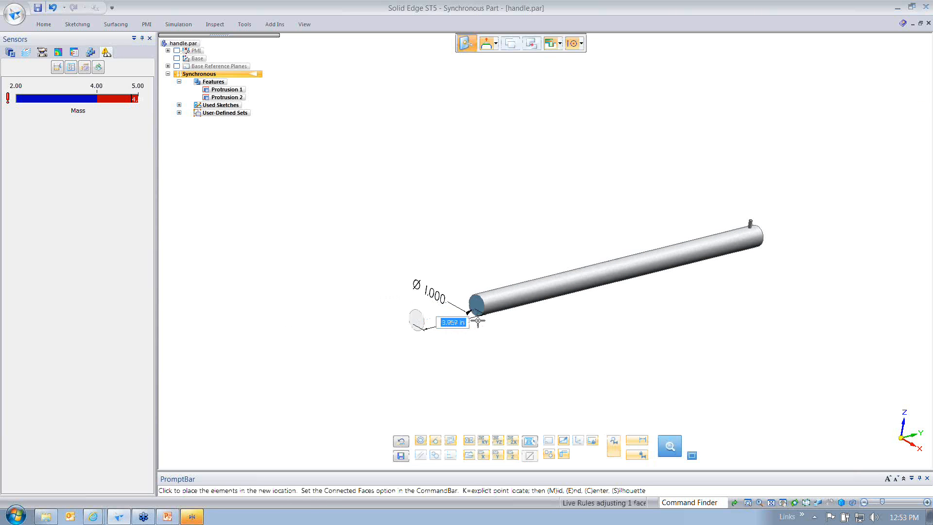
pyautogui.click(475, 319)
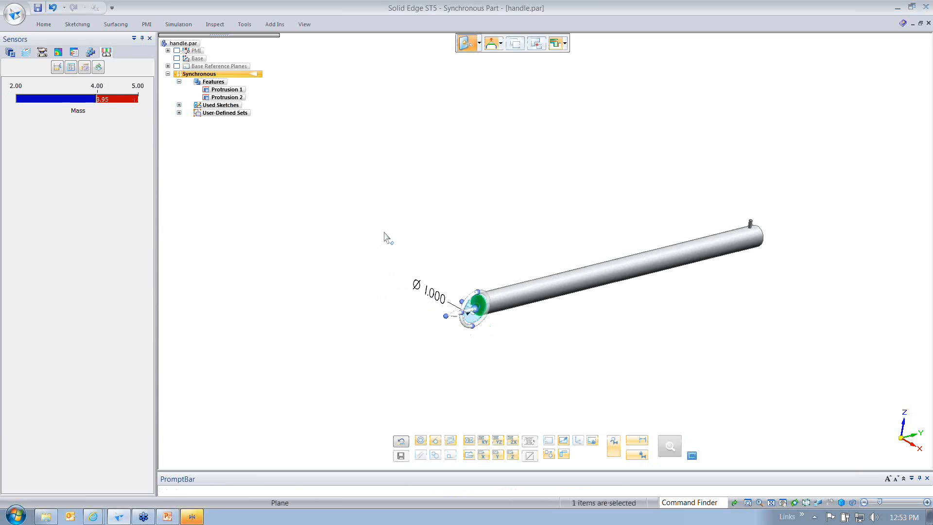
# Open the setup for another custom sensor, cancel it, and close the handle part
pyautogui.click(98, 67)
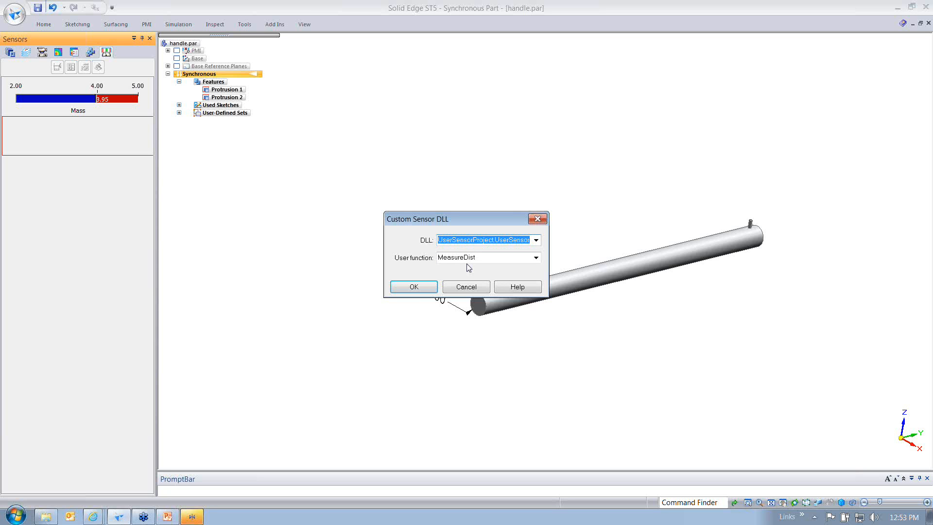
pyautogui.click(462, 286)
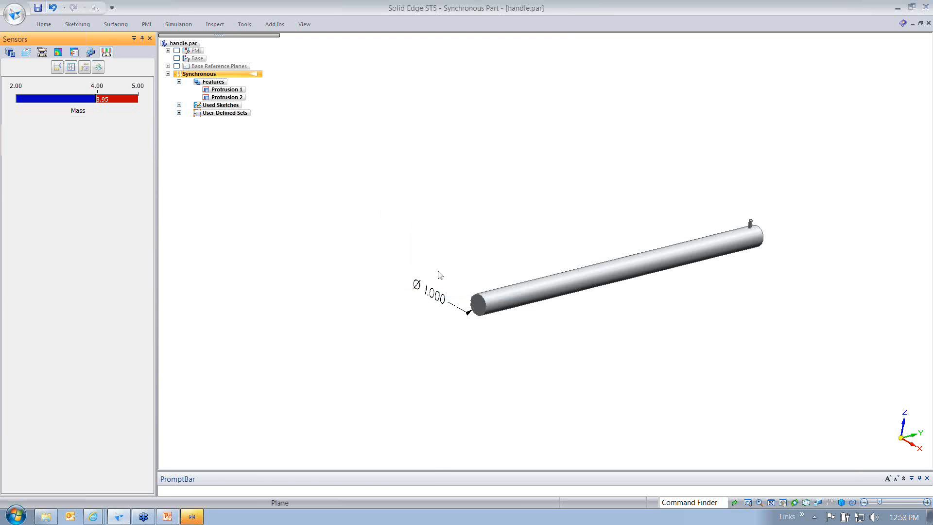
pyautogui.click(11, 13)
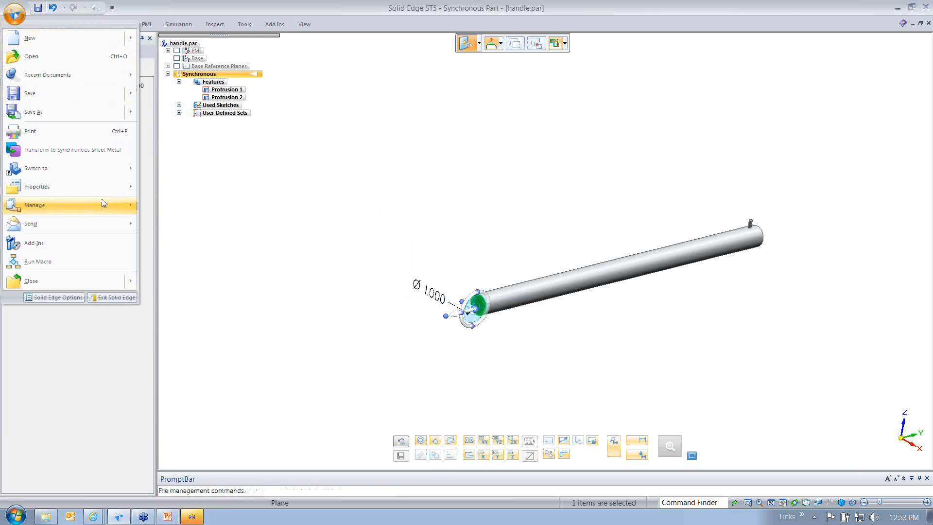
pyautogui.click(71, 286)
pyautogui.click(486, 306)
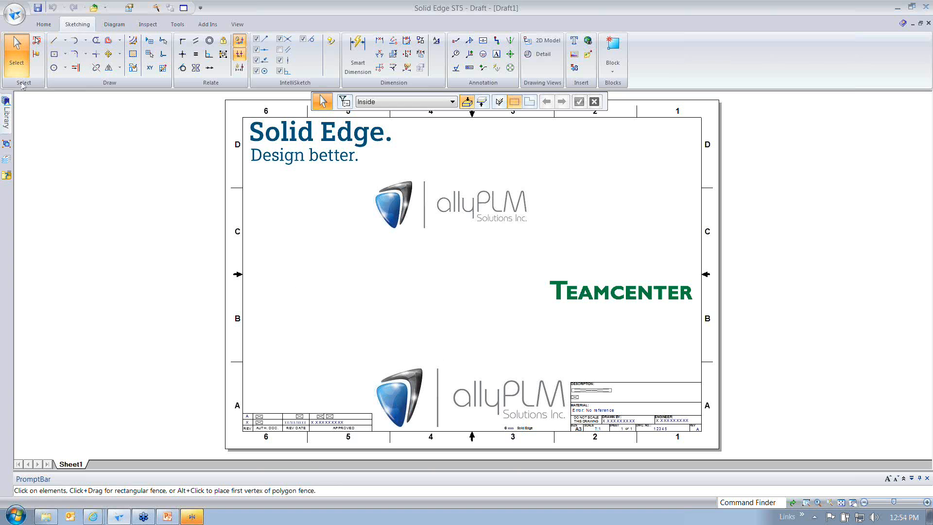
# Review the draft's summary, project and custom file properties, and leave them without making changes
pyautogui.click(129, 8)
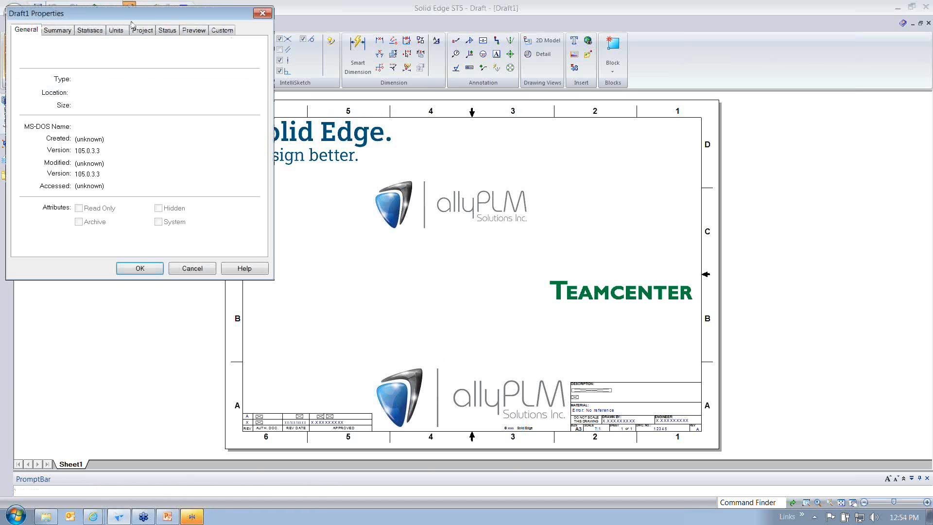
pyautogui.click(64, 33)
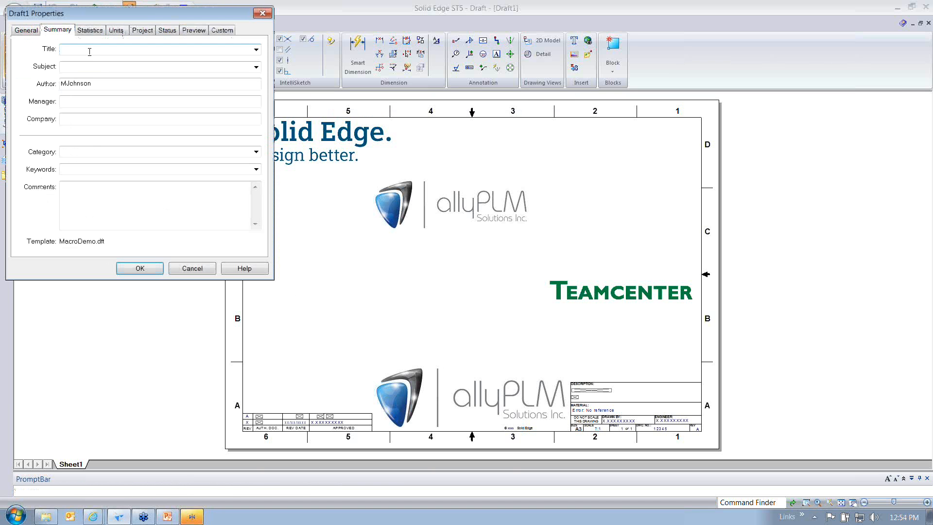
pyautogui.click(141, 30)
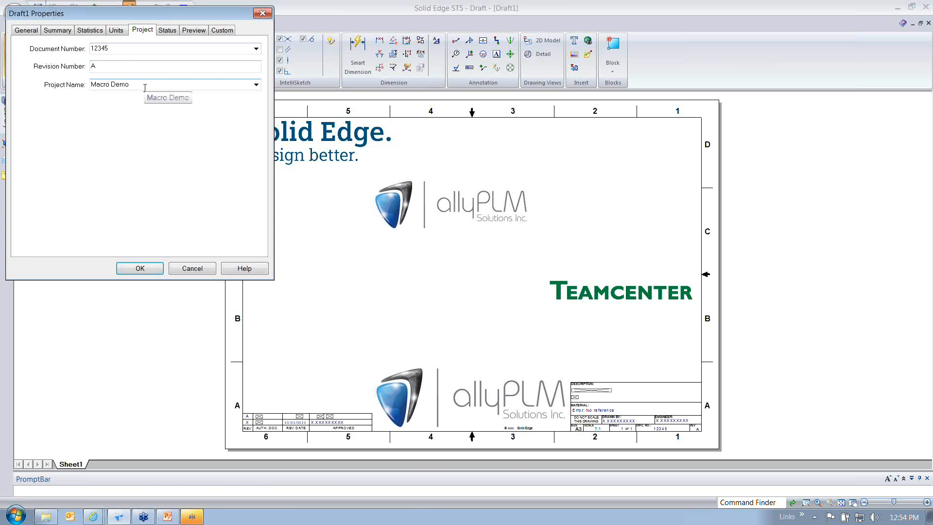
pyautogui.click(222, 31)
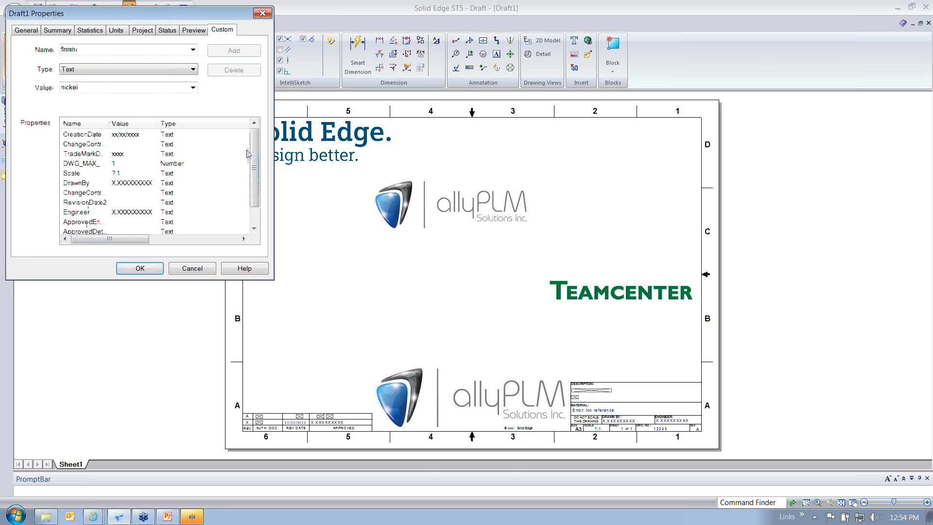
pyautogui.scroll(-1, 256, 155)
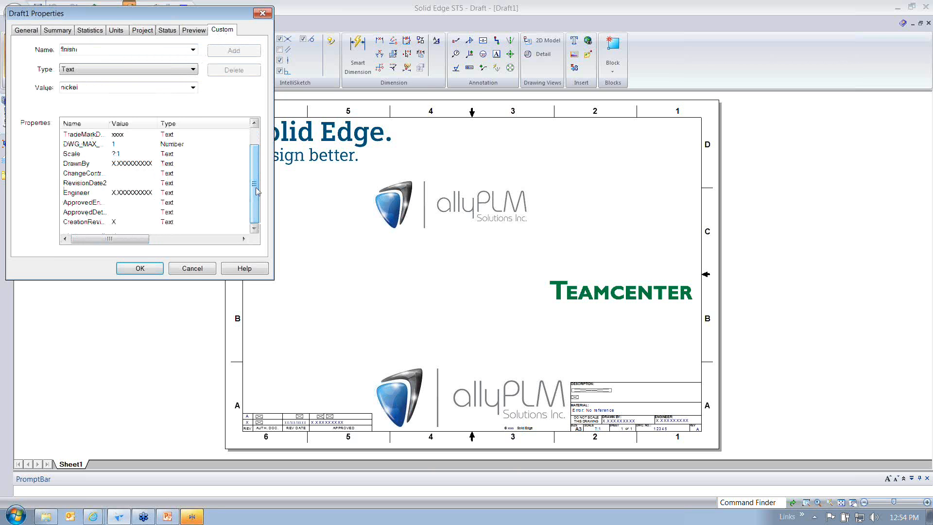
pyautogui.click(192, 269)
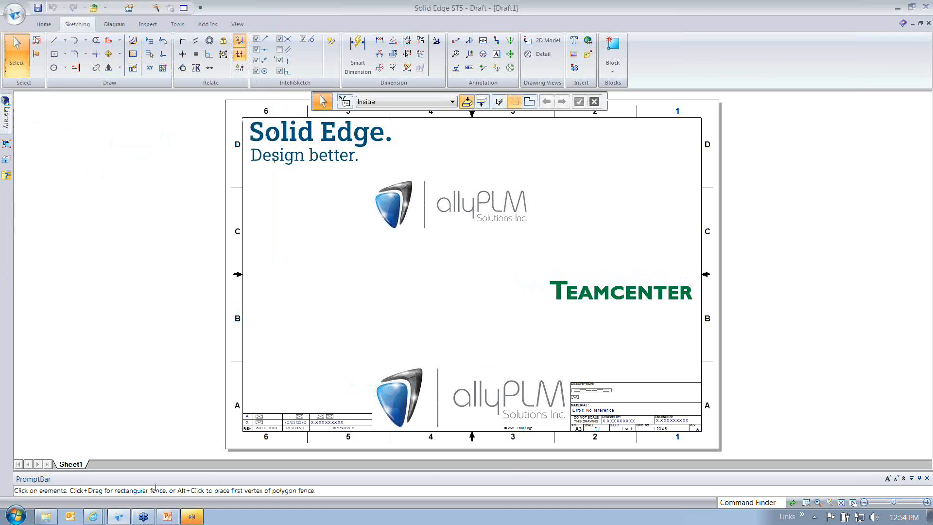
# Close the Assembly Relationships window and use Draft AutoFill to update the draft's title to TEST TITLE
pyautogui.rightClick(193, 518)
pyautogui.click(151, 499)
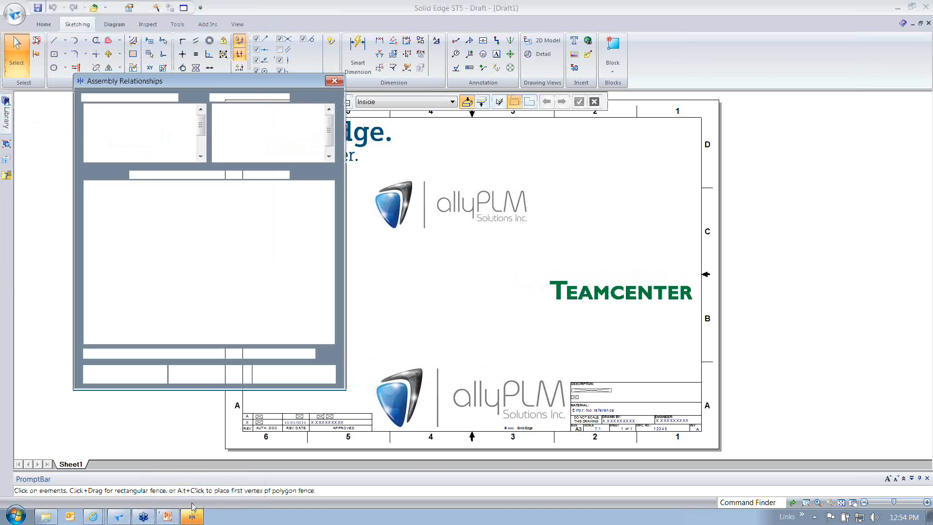
pyautogui.click(157, 9)
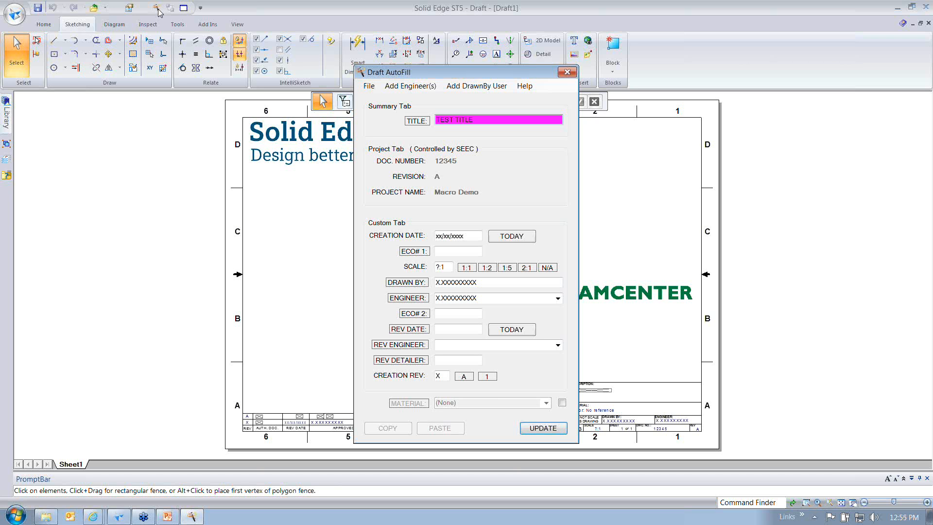
pyautogui.click(551, 433)
pyautogui.click(465, 306)
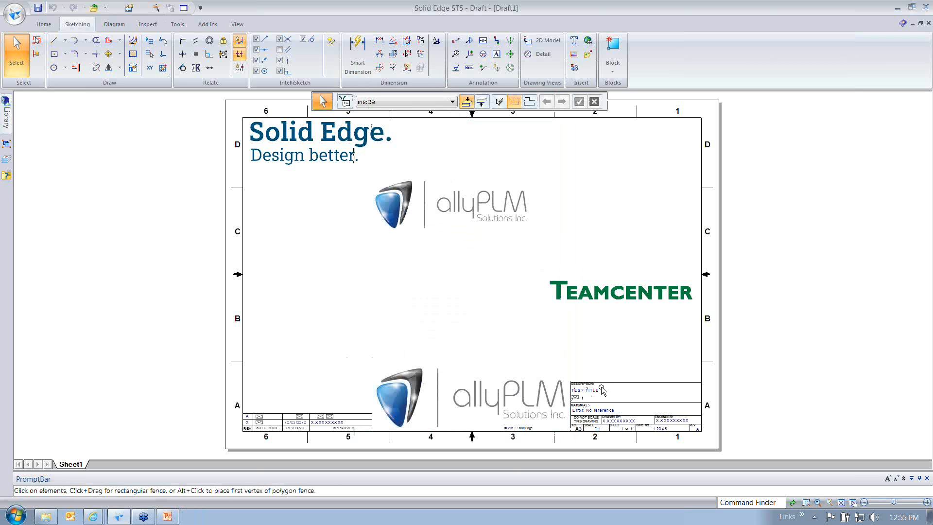
# Reopen Draft AutoFill and clear the title and drawn-by values
pyautogui.click(156, 8)
pyautogui.press('Delete')
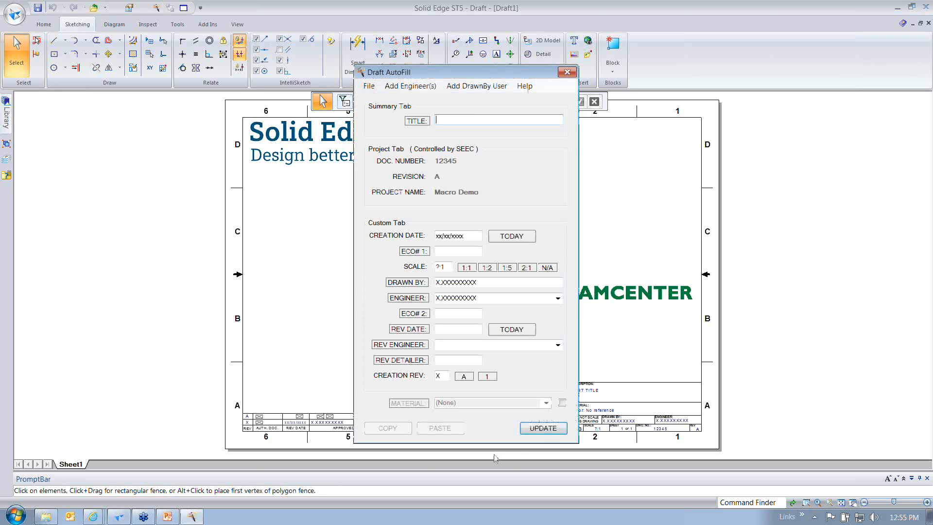
pyautogui.click(546, 429)
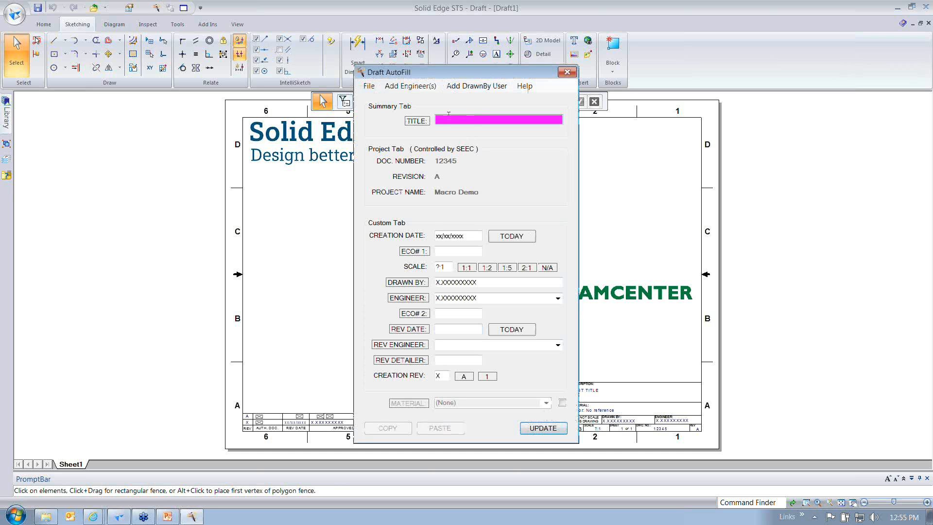
pyautogui.click(490, 279)
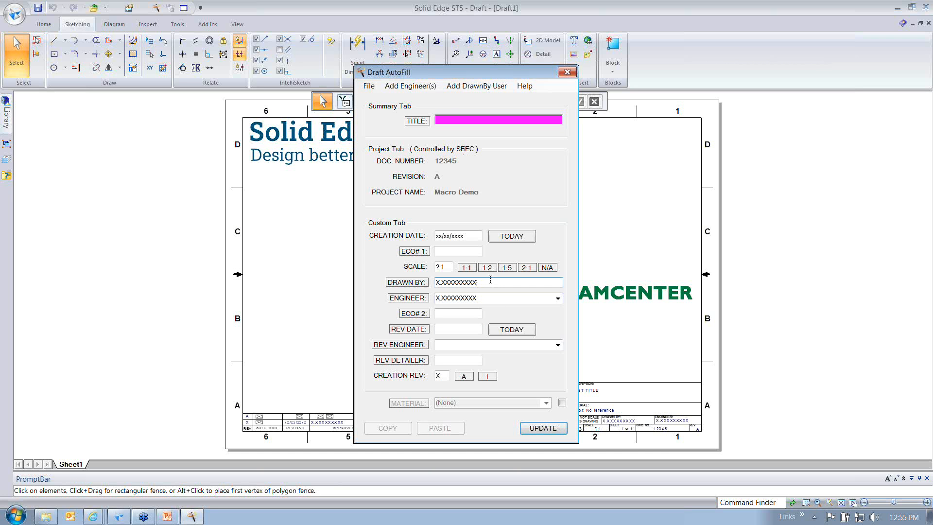
pyautogui.doubleClick(490, 281)
pyautogui.press('BackSpace')
pyautogui.click(556, 433)
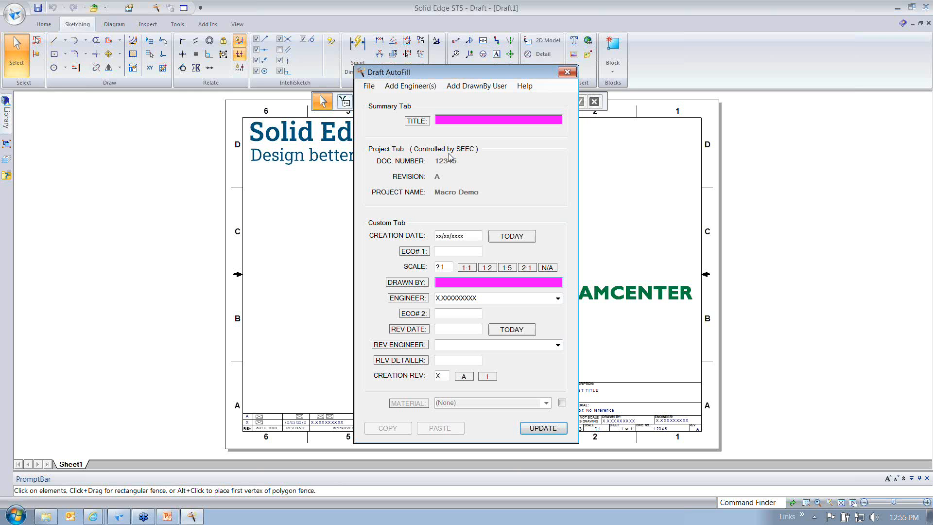
# Autofill the title as MACRO DEMO and try to autofill the drawn-by field
pyautogui.click(418, 122)
pyautogui.click(417, 284)
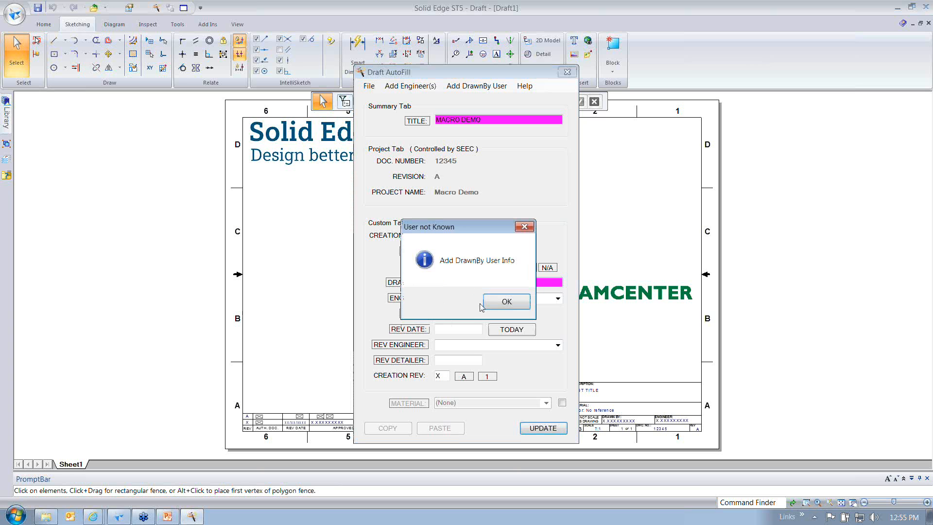
pyautogui.click(498, 304)
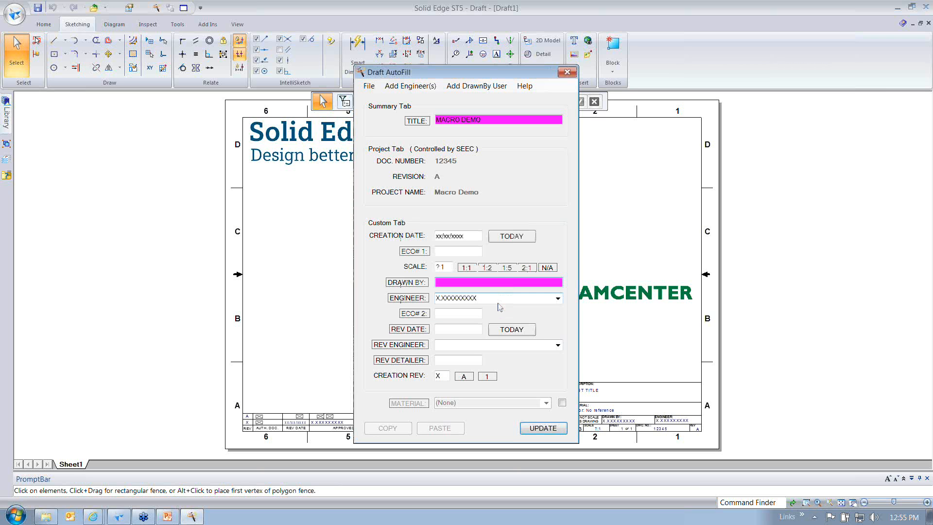
# Register the current user's drawn-by name and detailer initials, and autofill the drawn-by and revision detailer fields with them
pyautogui.click(477, 86)
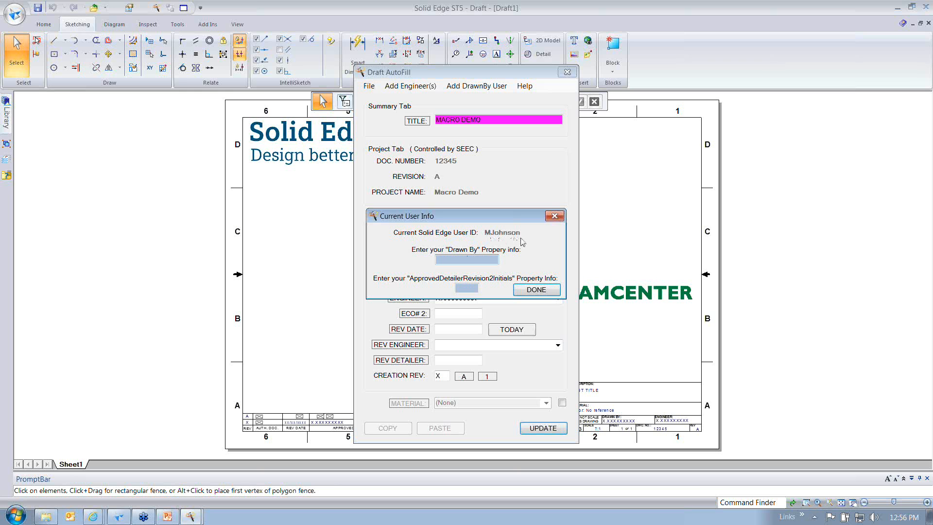
pyautogui.write('M JOHSNO')
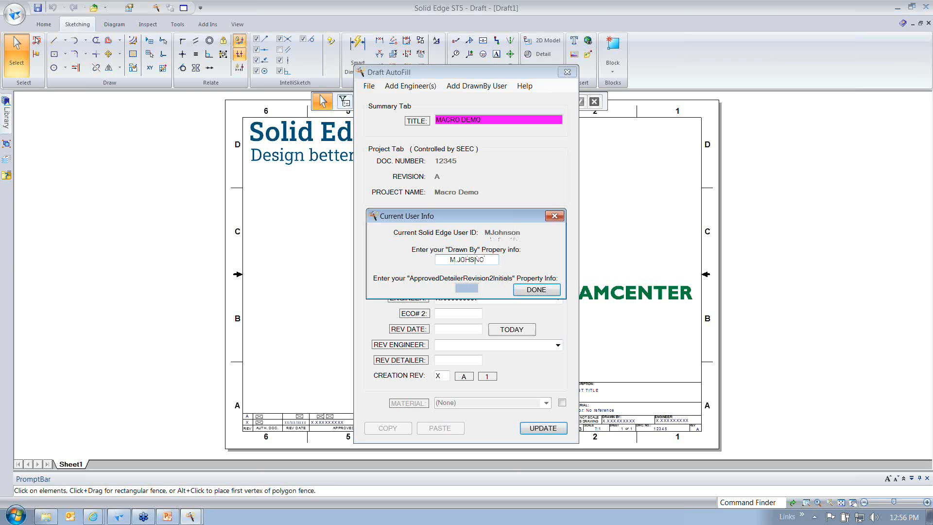
pyautogui.press('BackSpace')
pyautogui.press('BackSpace')
pyautogui.press('BackSpace')
pyautogui.write('NSON')
pyautogui.click(466, 289)
pyautogui.write('JMJ')
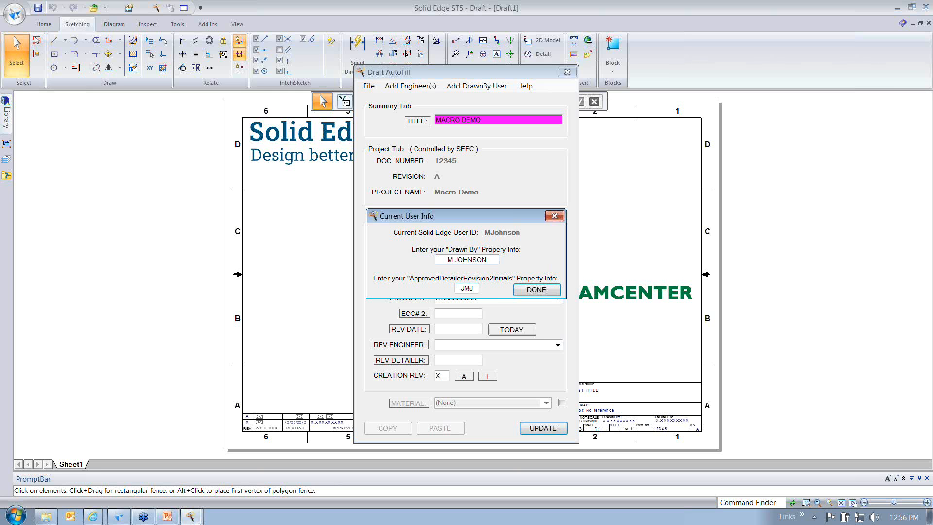
pyautogui.click(529, 291)
pyautogui.click(550, 291)
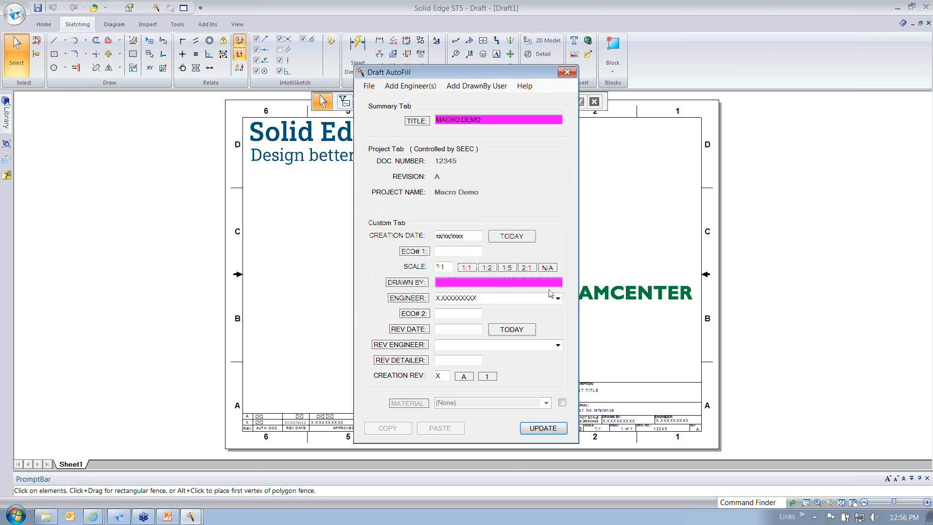
pyautogui.click(416, 284)
pyautogui.click(407, 362)
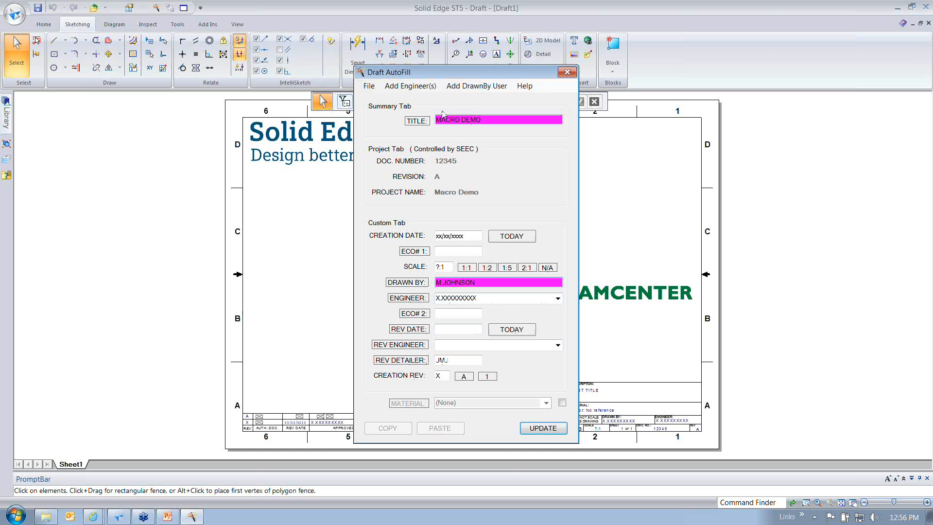
# Enter four engineers' first names in the AutoFill engineer list and save it
pyautogui.click(411, 86)
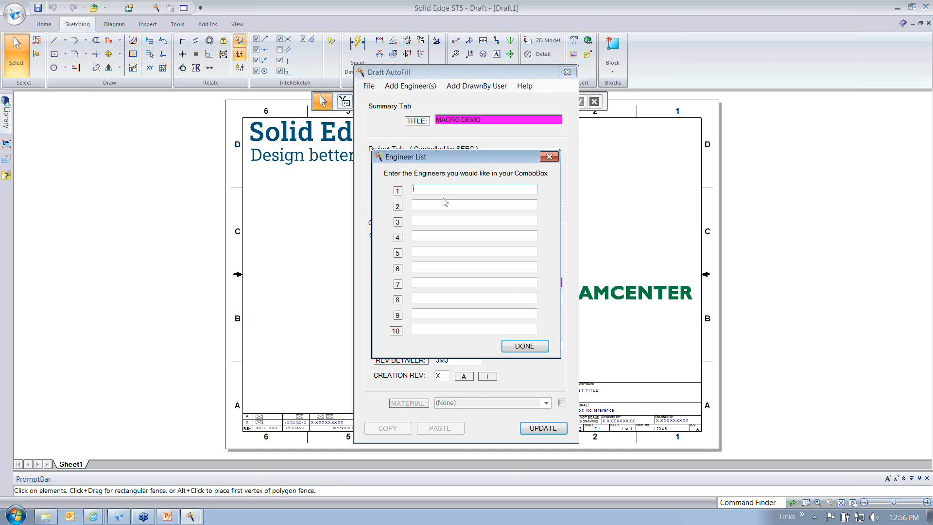
pyautogui.write('BOB')
pyautogui.press('Tab')
pyautogui.write('MARY')
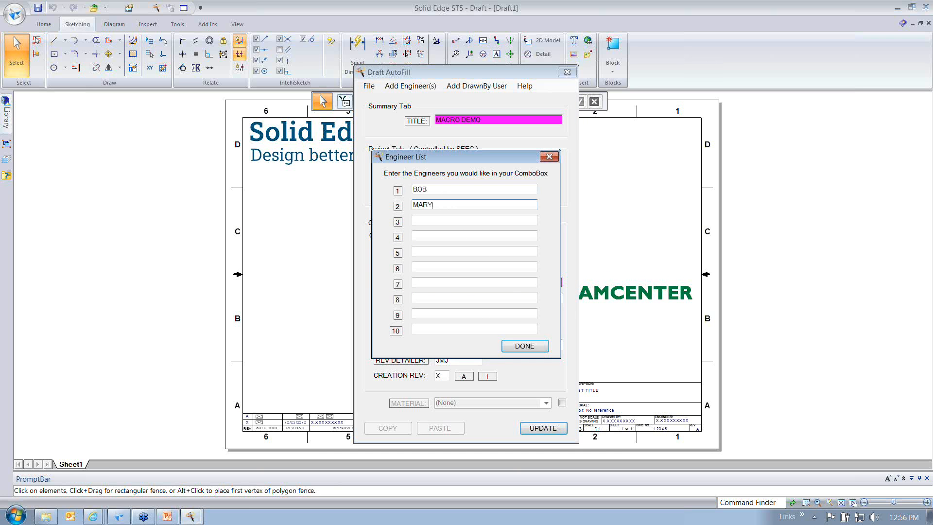
pyautogui.press('Tab')
pyautogui.write('SUE')
pyautogui.press('Tab')
pyautogui.write('DAVE')
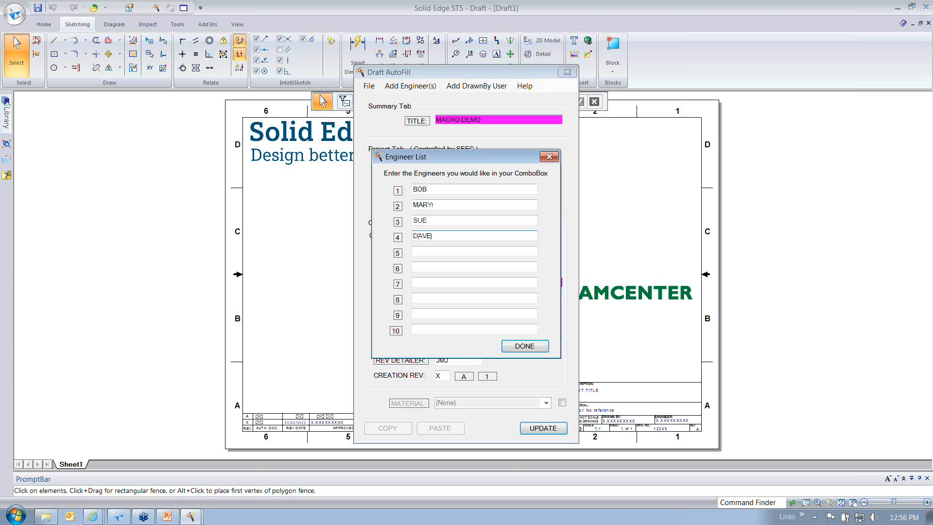
pyautogui.click(522, 346)
# Set the engineer to the first name in the list and update the draft's title block properties
pyautogui.click(558, 298)
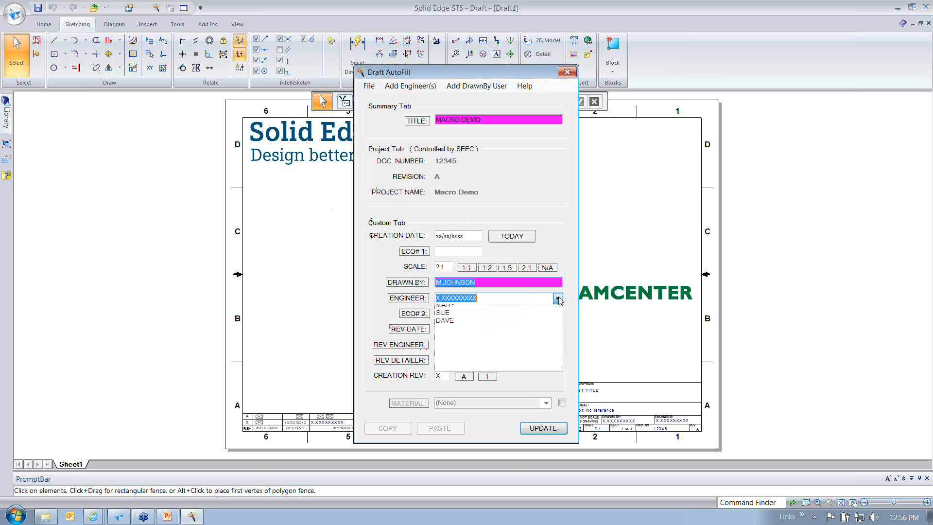
pyautogui.click(475, 342)
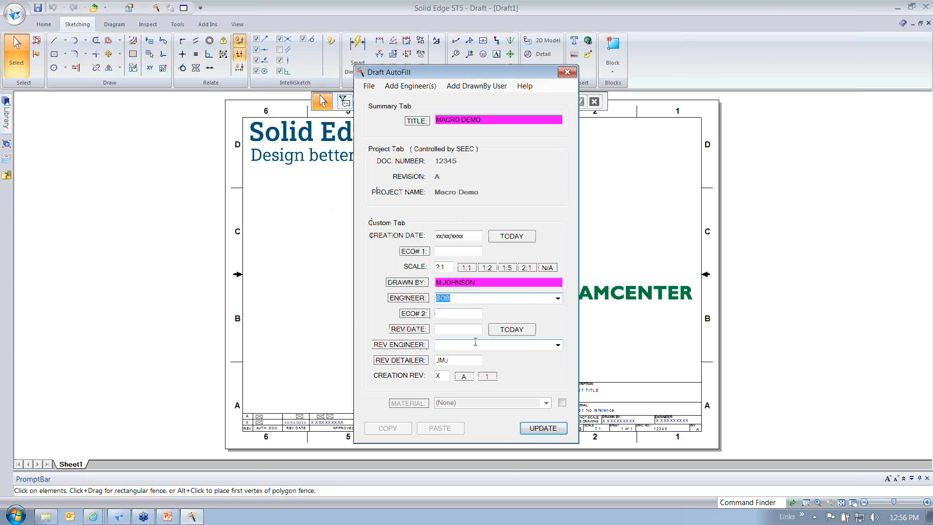
pyautogui.click(556, 431)
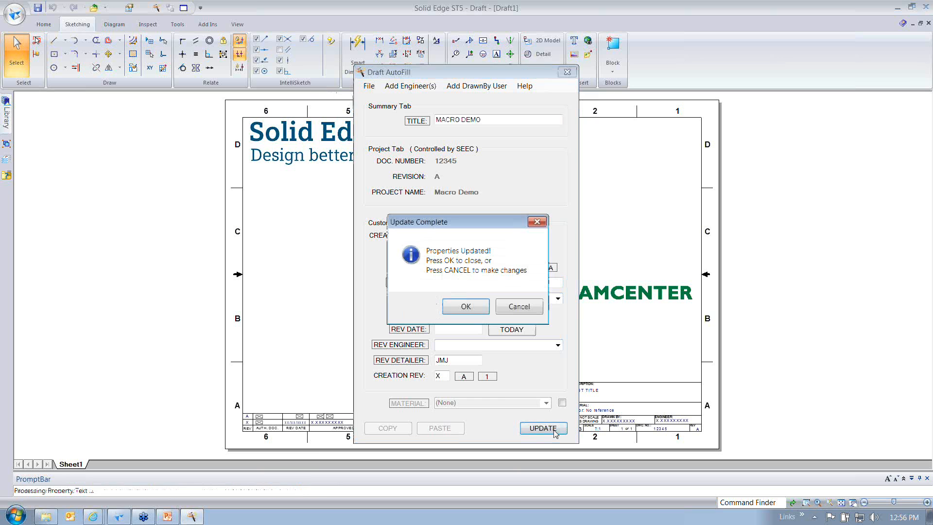
pyautogui.click(464, 309)
pyautogui.moveTo(231, 335); pyautogui.dragTo(692, 438)
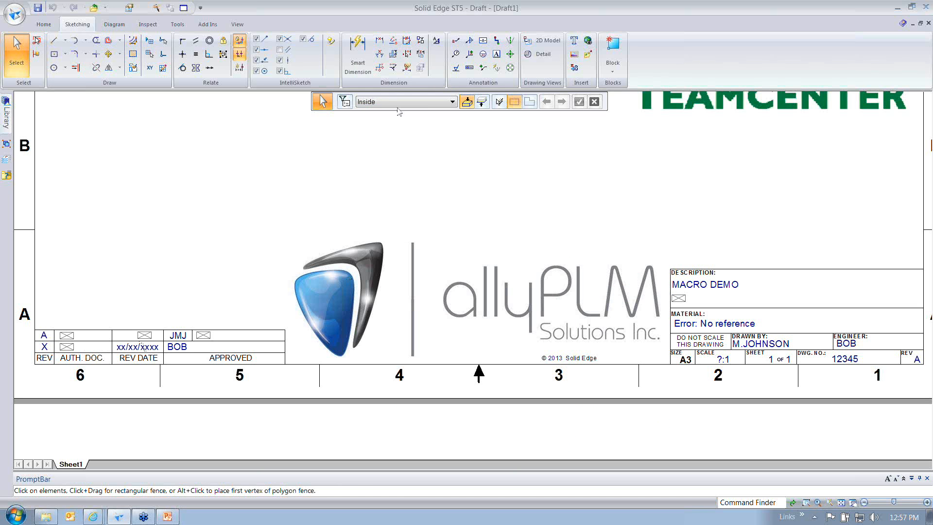
# Reopen Draft AutoFill and update the draft with ECO# 1 as 111, ECO# 2 as 222, scale 1:2 and creation revision 1
pyautogui.click(156, 11)
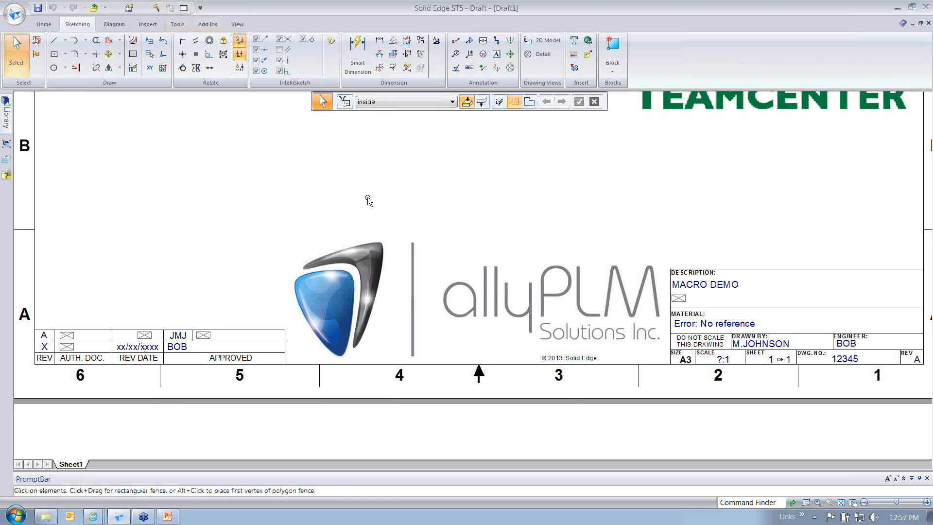
pyautogui.click(452, 250)
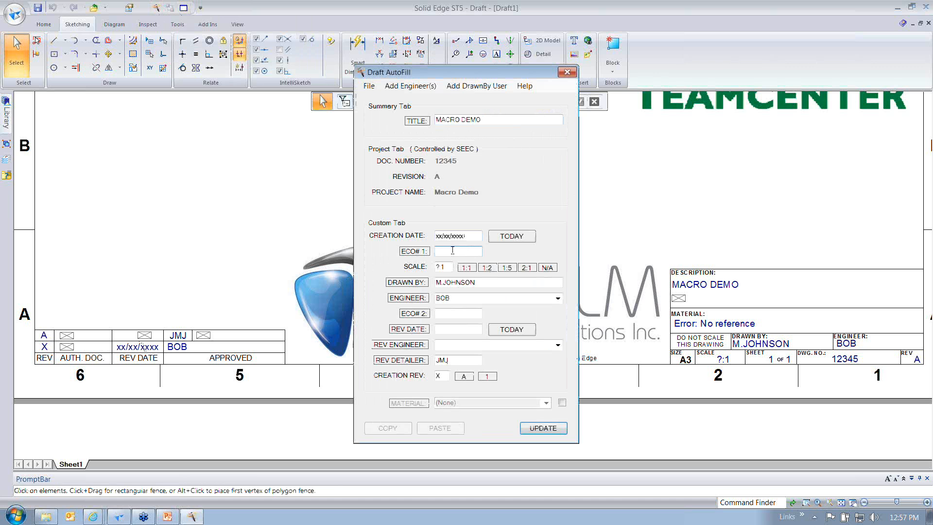
pyautogui.write('111')
pyautogui.click(455, 314)
pyautogui.write('222')
pyautogui.click(487, 269)
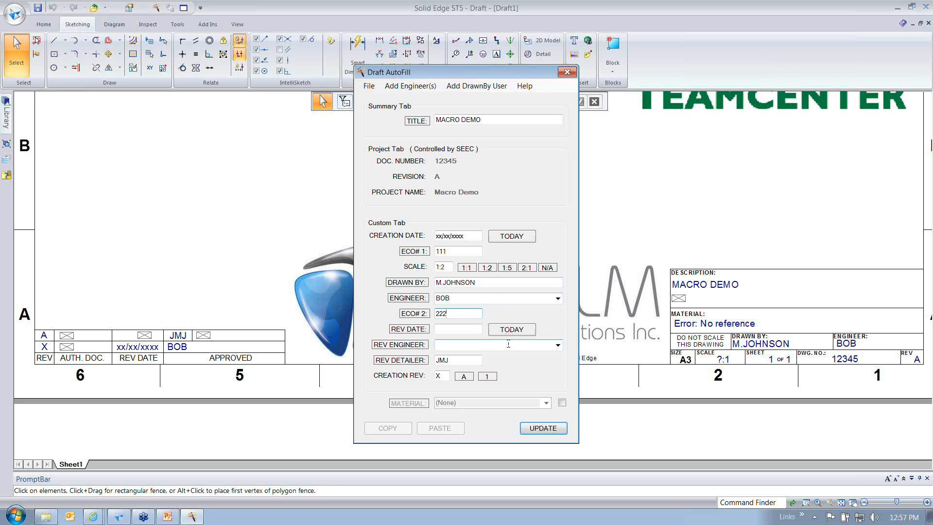
pyautogui.click(487, 377)
pyautogui.click(543, 428)
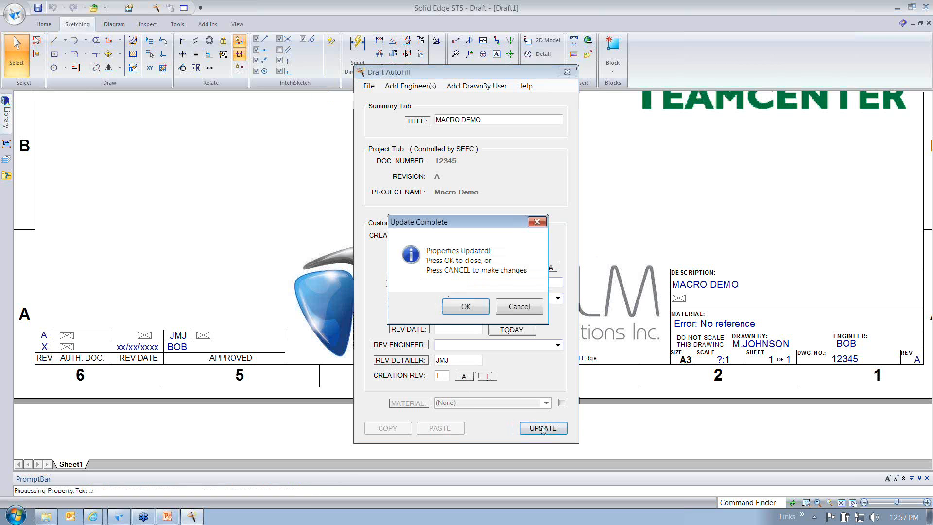
pyautogui.click(483, 315)
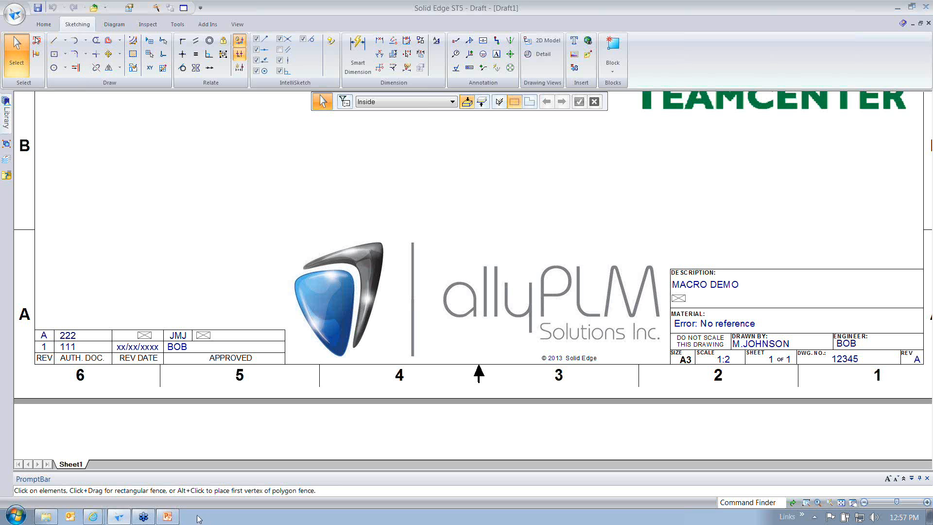
# Switch to the PowerPoint presentation to show the Next Steps slide, and return to the draft in Solid Edge
pyautogui.click(168, 516)
pyautogui.click(342, 353)
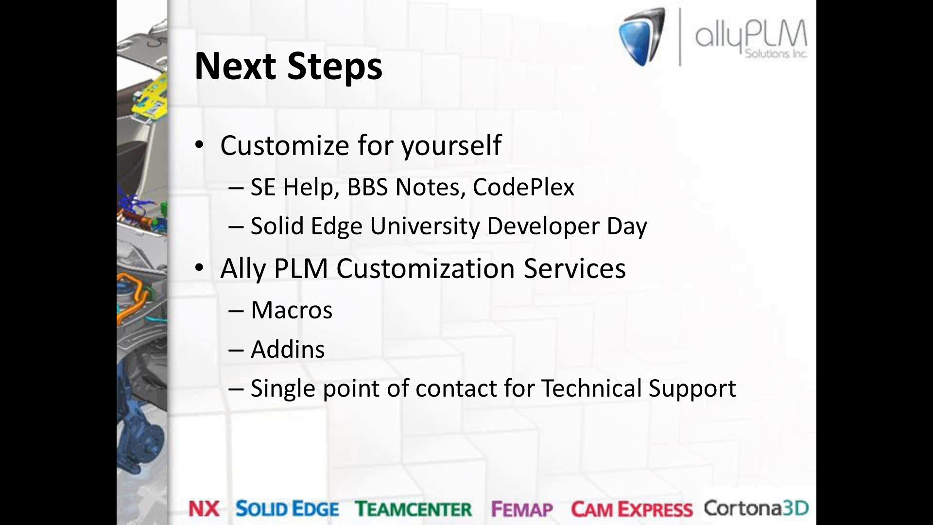
pyautogui.hotkey('alt', 'Tab')
pyautogui.hotkey('alt', 'Tab')
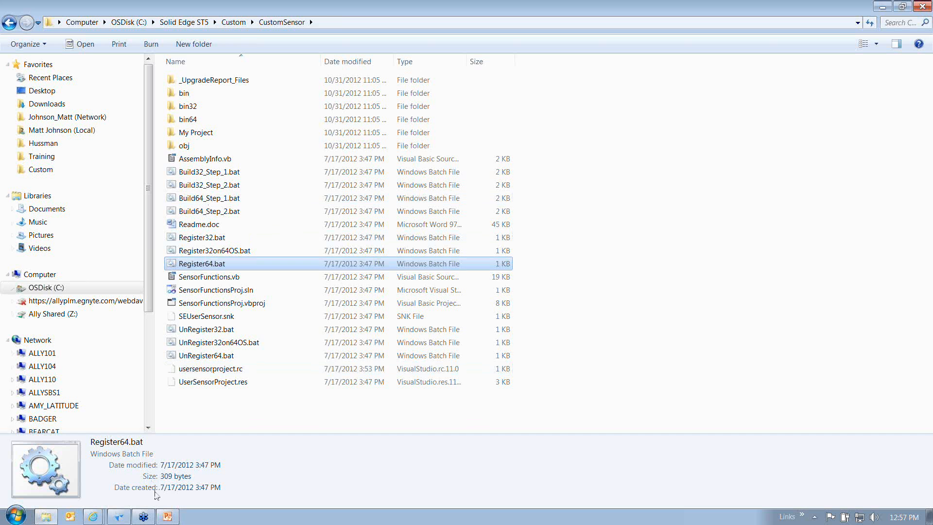
pyautogui.click(118, 516)
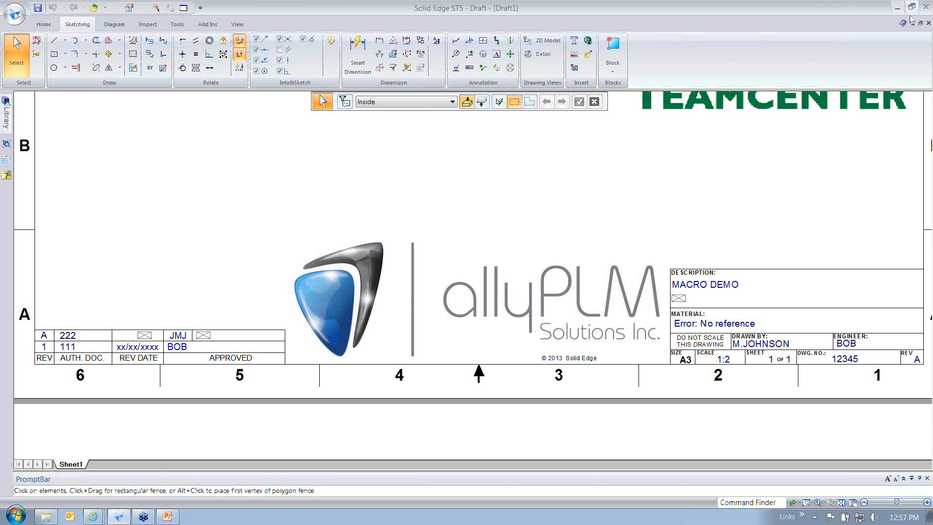
# Open the Programming with Solid Edge help and display the Programmer's Guide topic in the SDK documentation
pyautogui.click(902, 24)
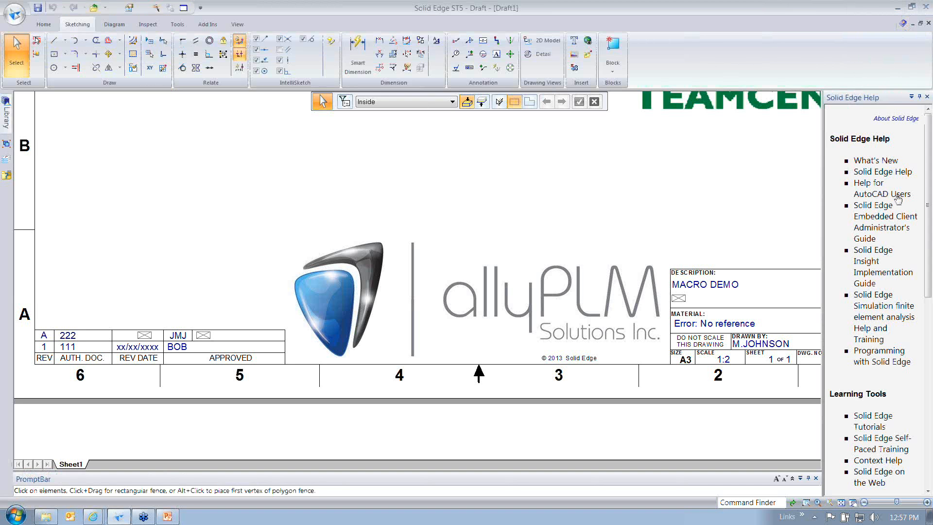
pyautogui.click(882, 360)
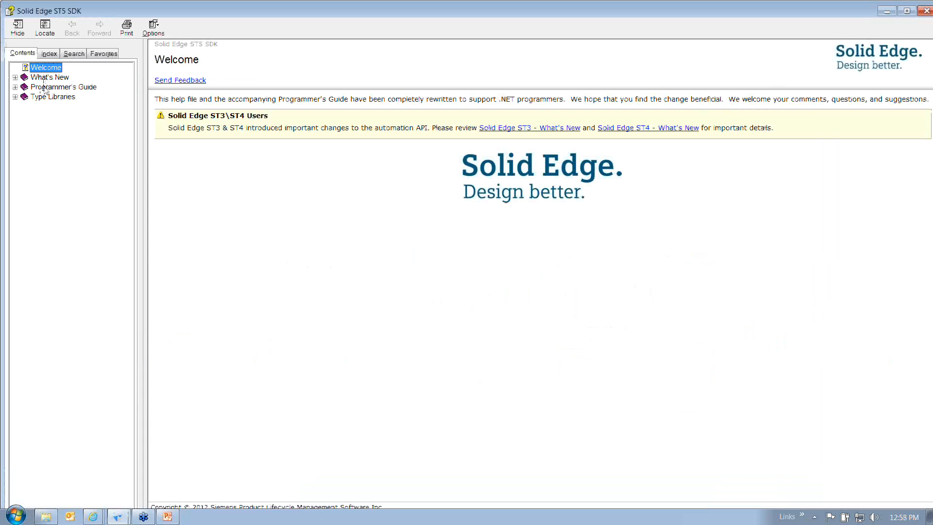
pyautogui.click(55, 87)
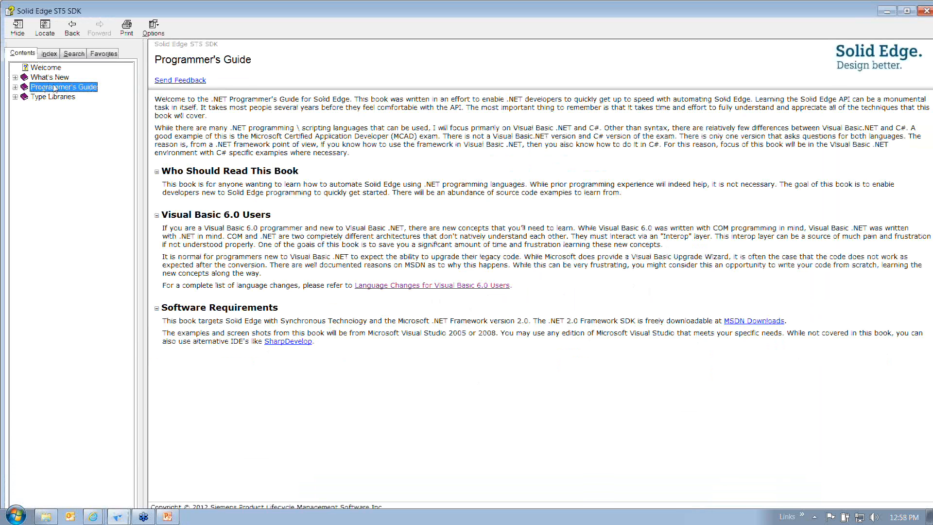
# Switch from the SDK help back to the Next Steps slide in the PowerPoint presentation
pyautogui.hotkey('alt', 'Tab')
pyautogui.hotkey('alt', 'Tab')
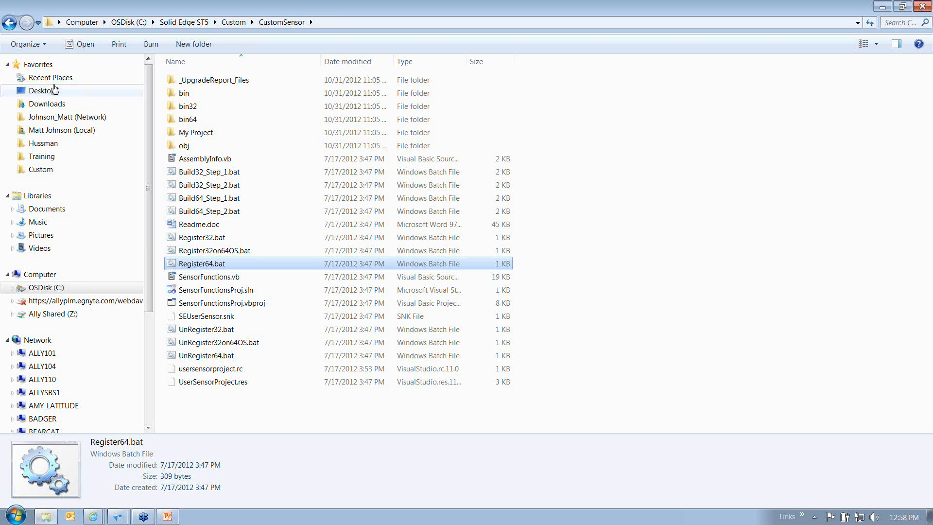
pyautogui.hotkey('alt', 'Tab')
pyautogui.hotkey('alt', 'Tab')
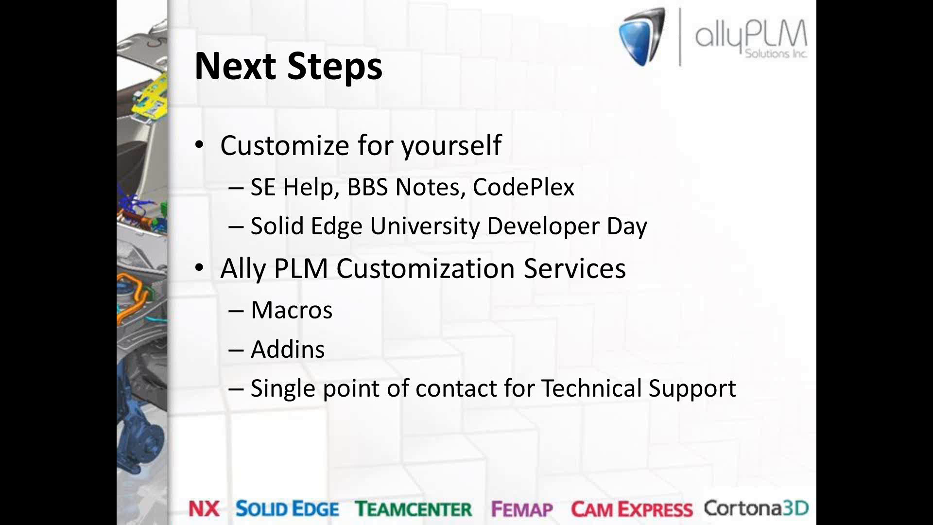
# Switch to Internet Explorer and show the CodePlex home page that is already open there
pyautogui.hotkey('alt', 'Tab')
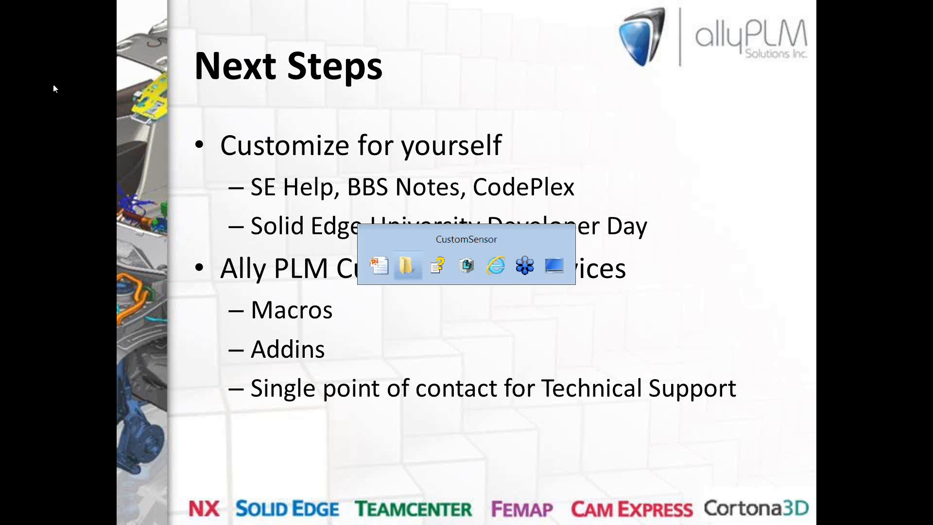
pyautogui.hotkey('alt', 'Tab')
pyautogui.hotkey('alt', 'Tab')
pyautogui.hotkey('alt', 'Tab')
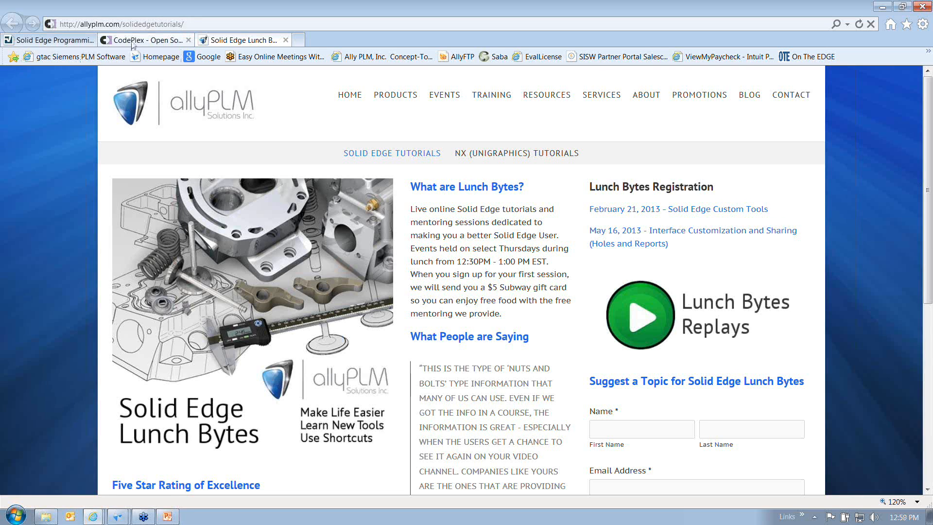
pyautogui.click(134, 41)
# Search the CodePlex projects for "solid edge" and open the Samples for Solid Edge project page
pyautogui.click(642, 76)
pyautogui.write('solid')
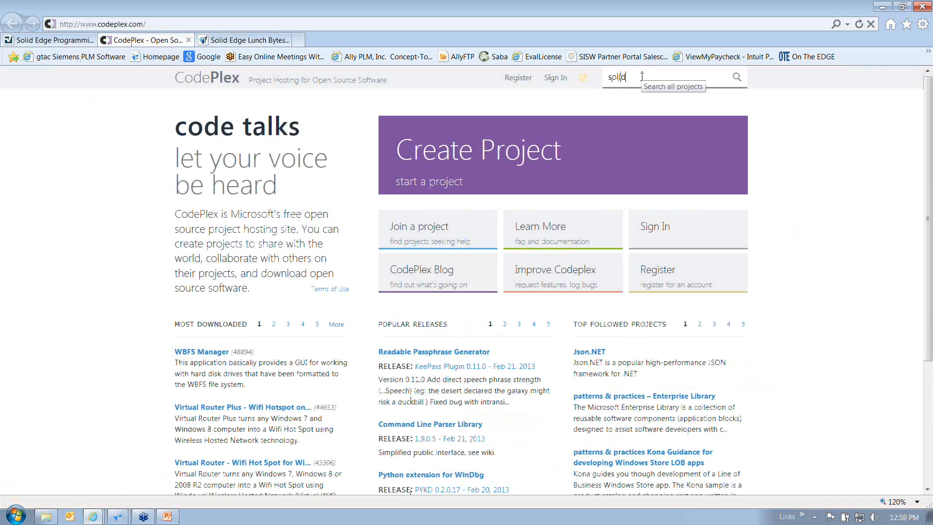
pyautogui.write(' edge')
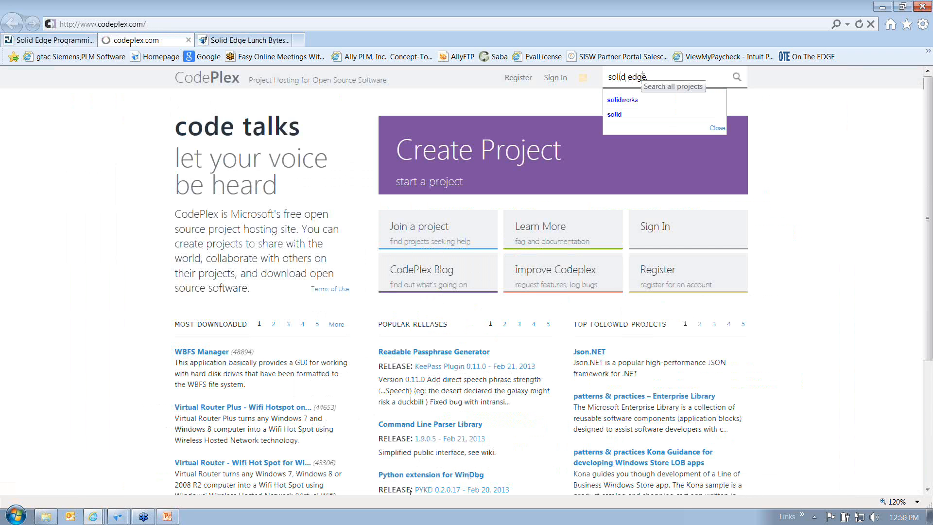
pyautogui.press('Return')
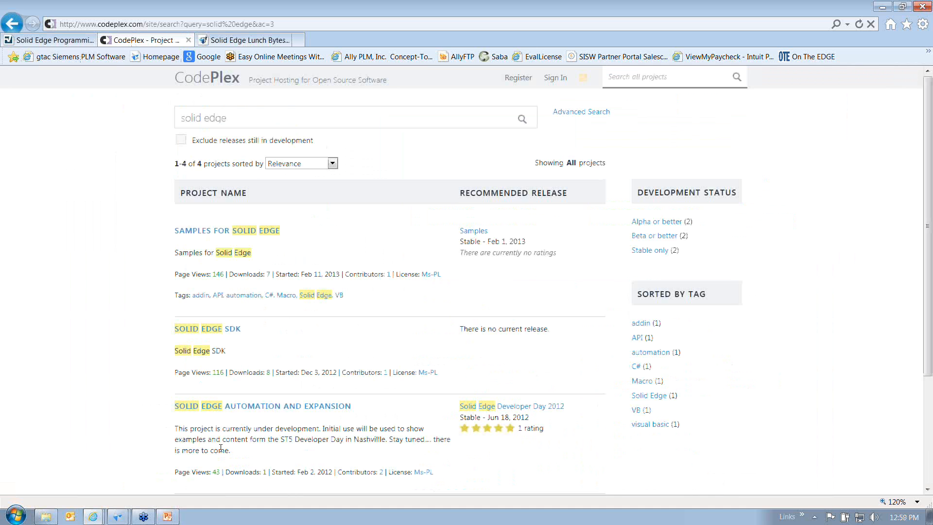
pyautogui.click(245, 231)
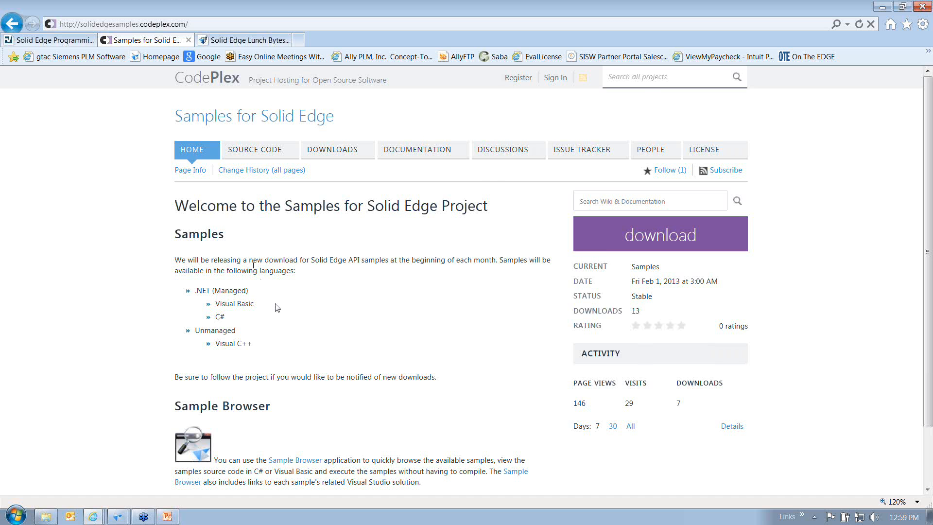
# Return to the PowerPoint slide show and advance from the Next Steps slide to the following slide
pyautogui.click(169, 517)
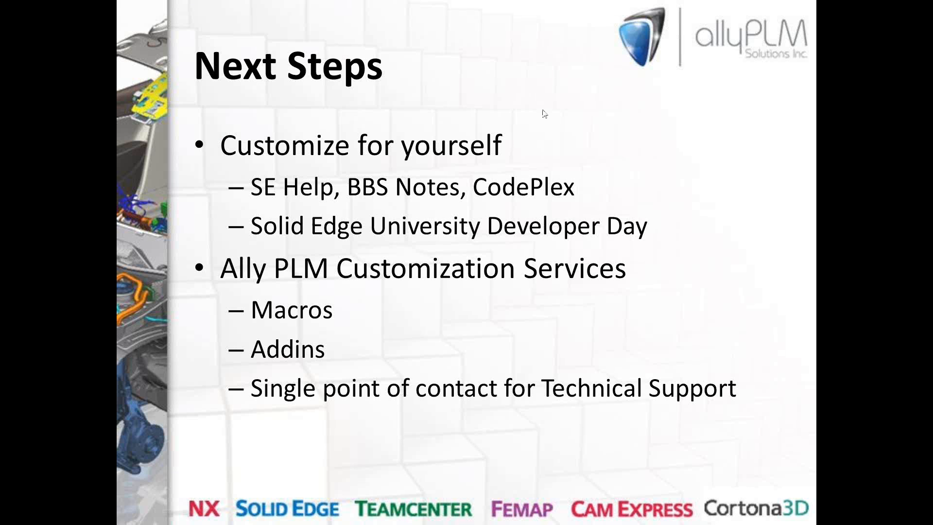
pyautogui.click(443, 242)
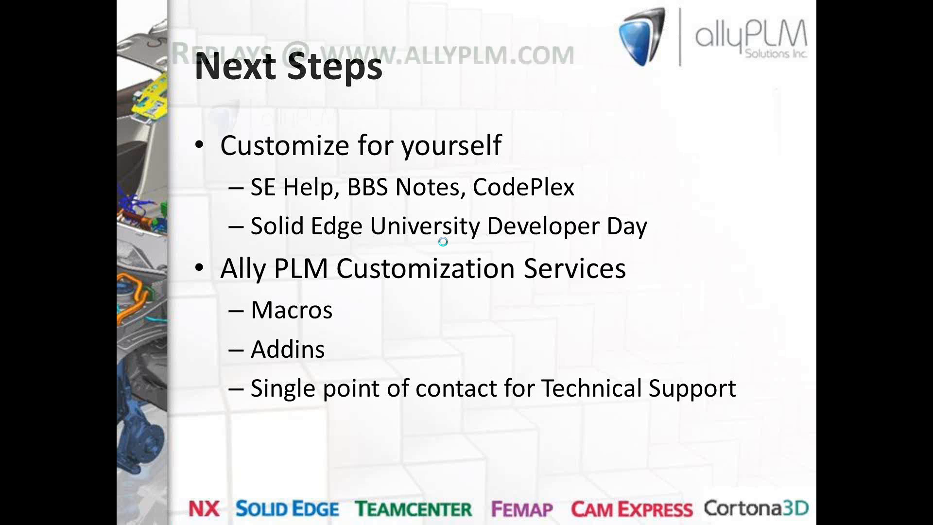